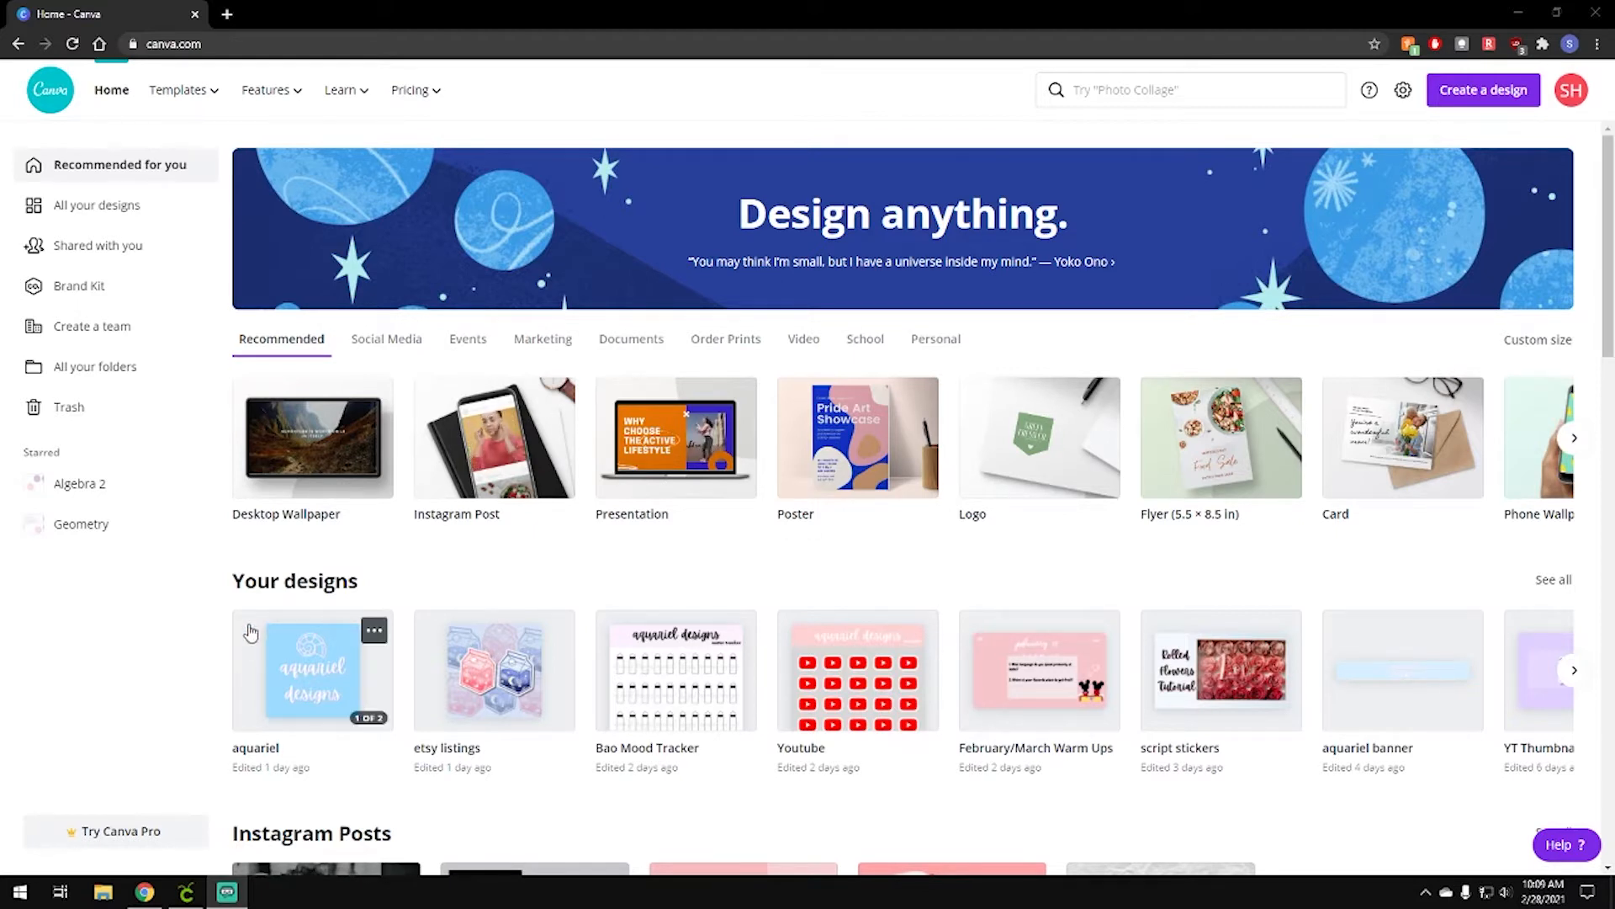
# Open the full collection of Logos templates from the home page and dismiss the cash-back offer
pyautogui.scroll(-6, 800, 568)
pyautogui.scroll(-5, 797, 563)
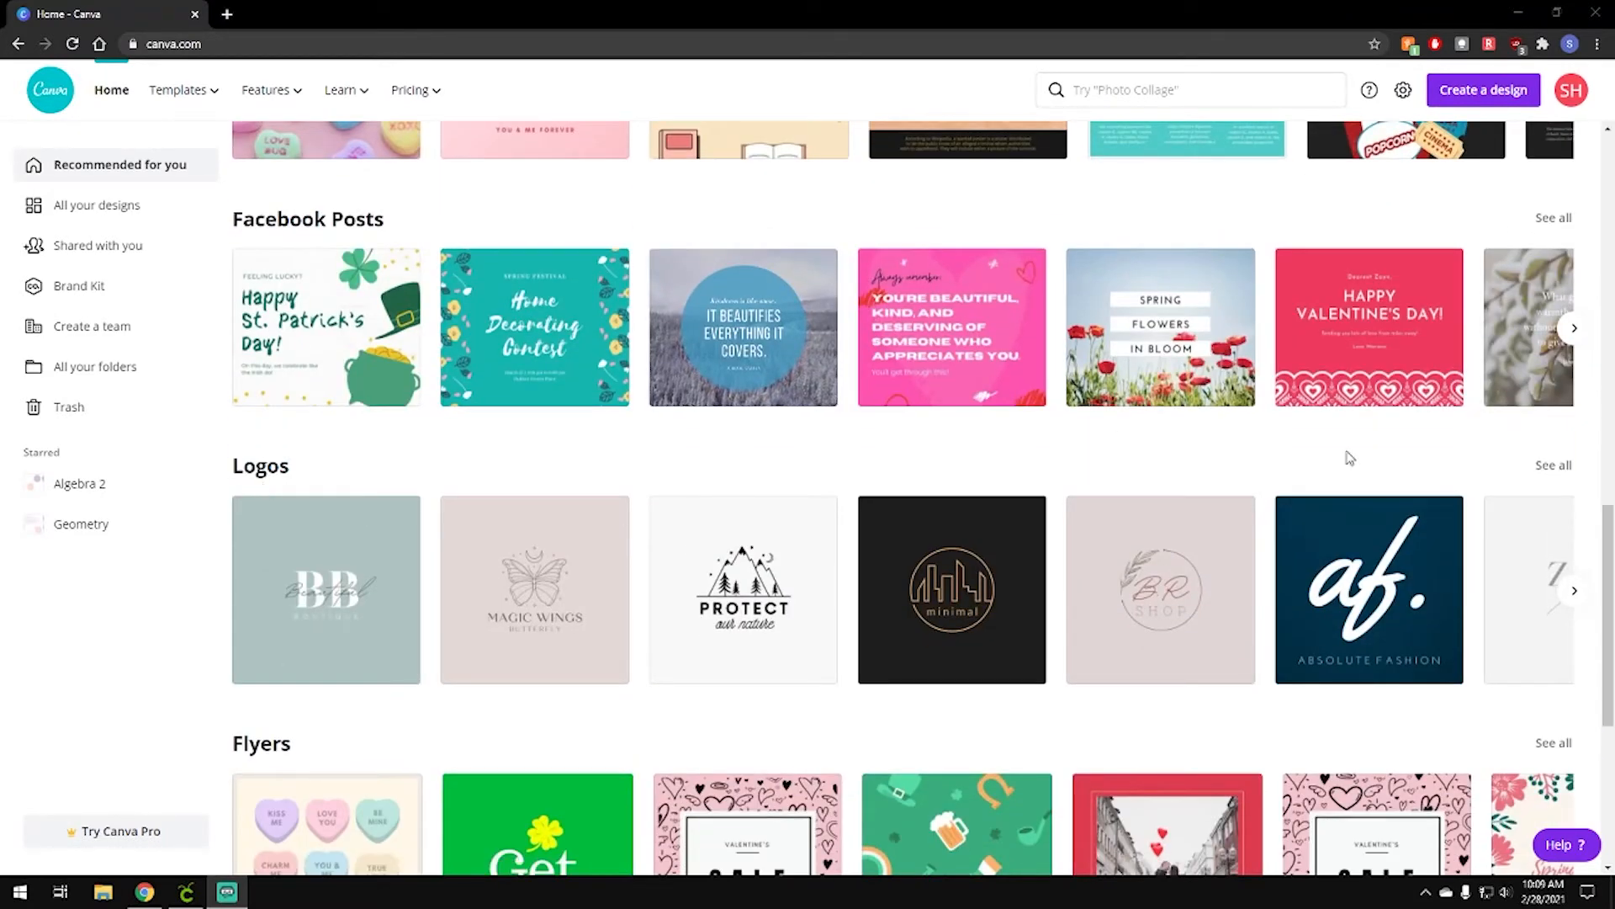
pyautogui.click(1562, 468)
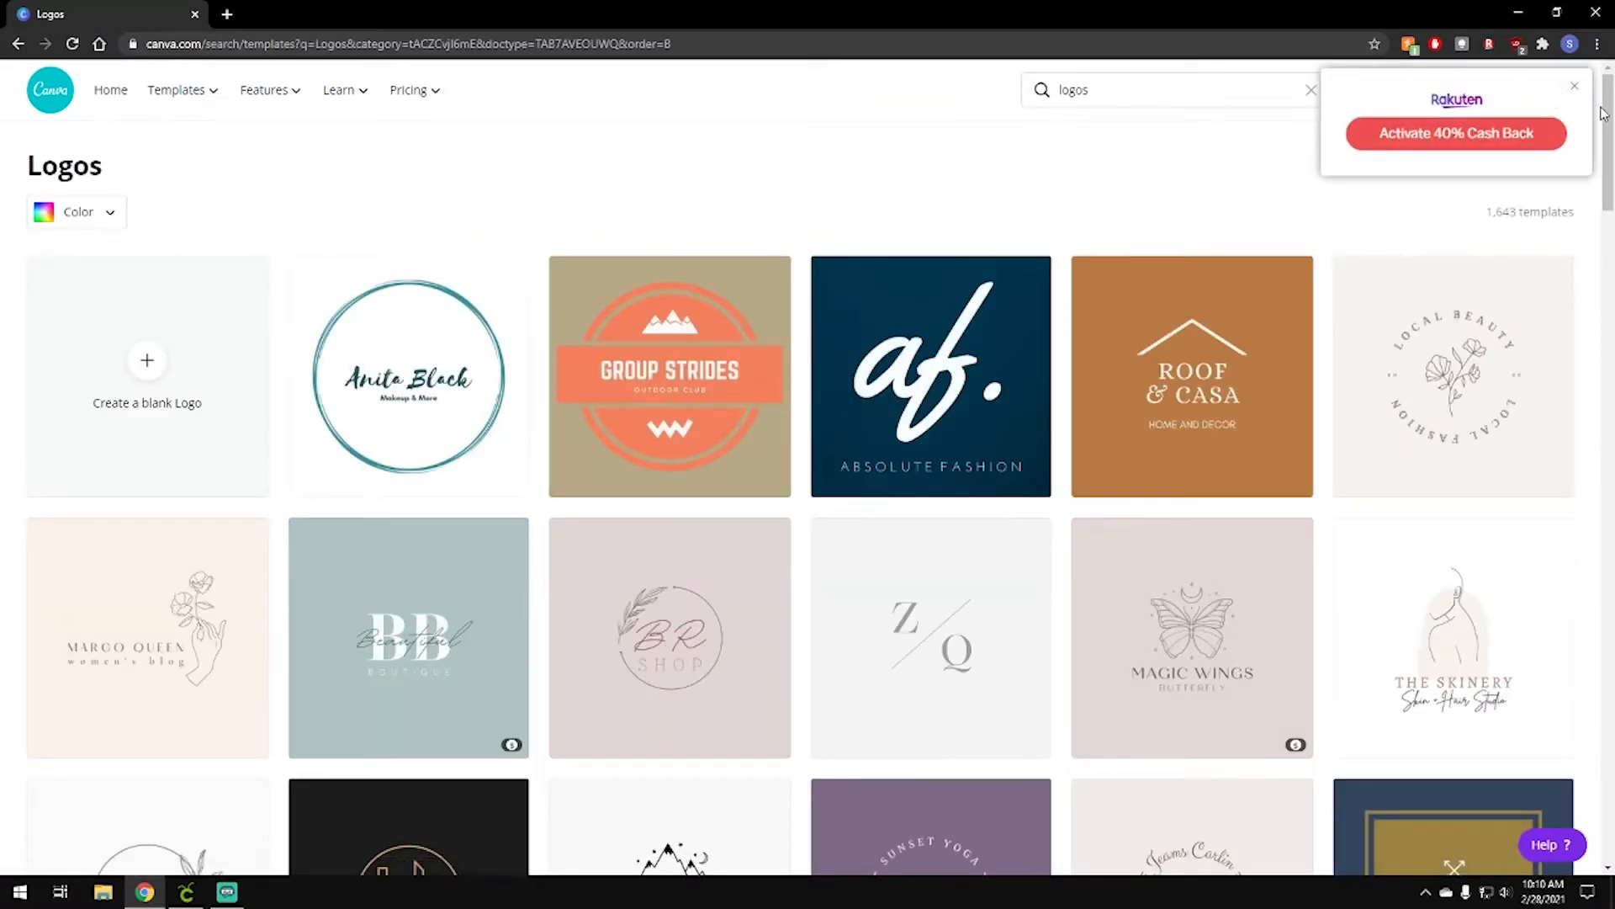
pyautogui.click(1574, 87)
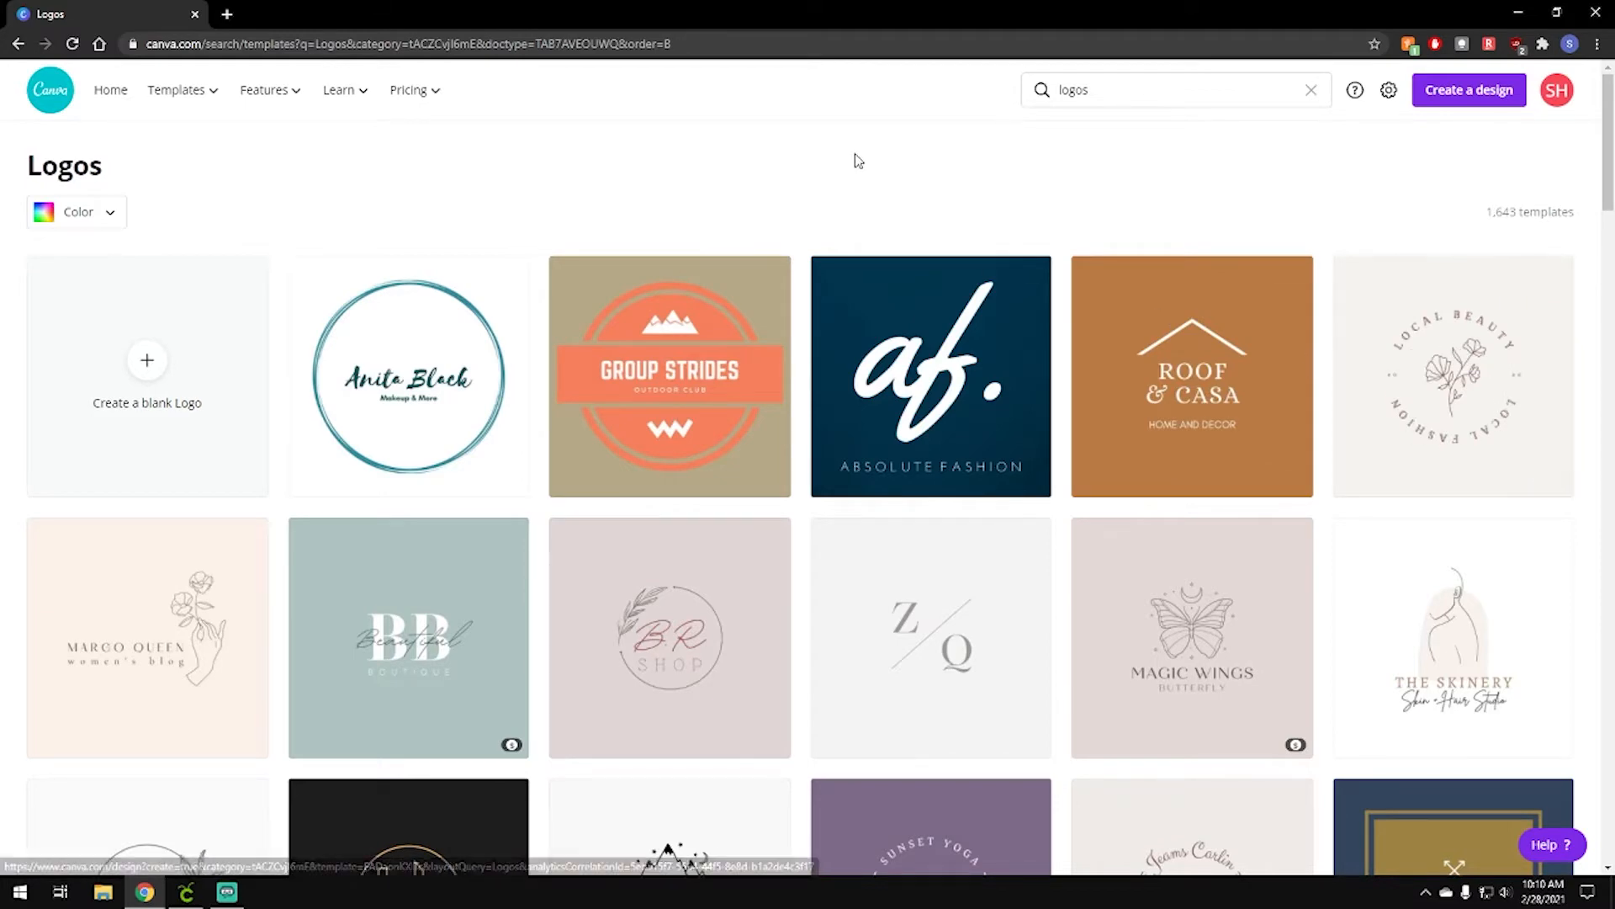
# Browse the logo templates and open the beige flower template with the curved "Local Beauty" and "Local Fashion" text
pyautogui.scroll(-7, 852, 400)
pyautogui.scroll(-8, 852, 400)
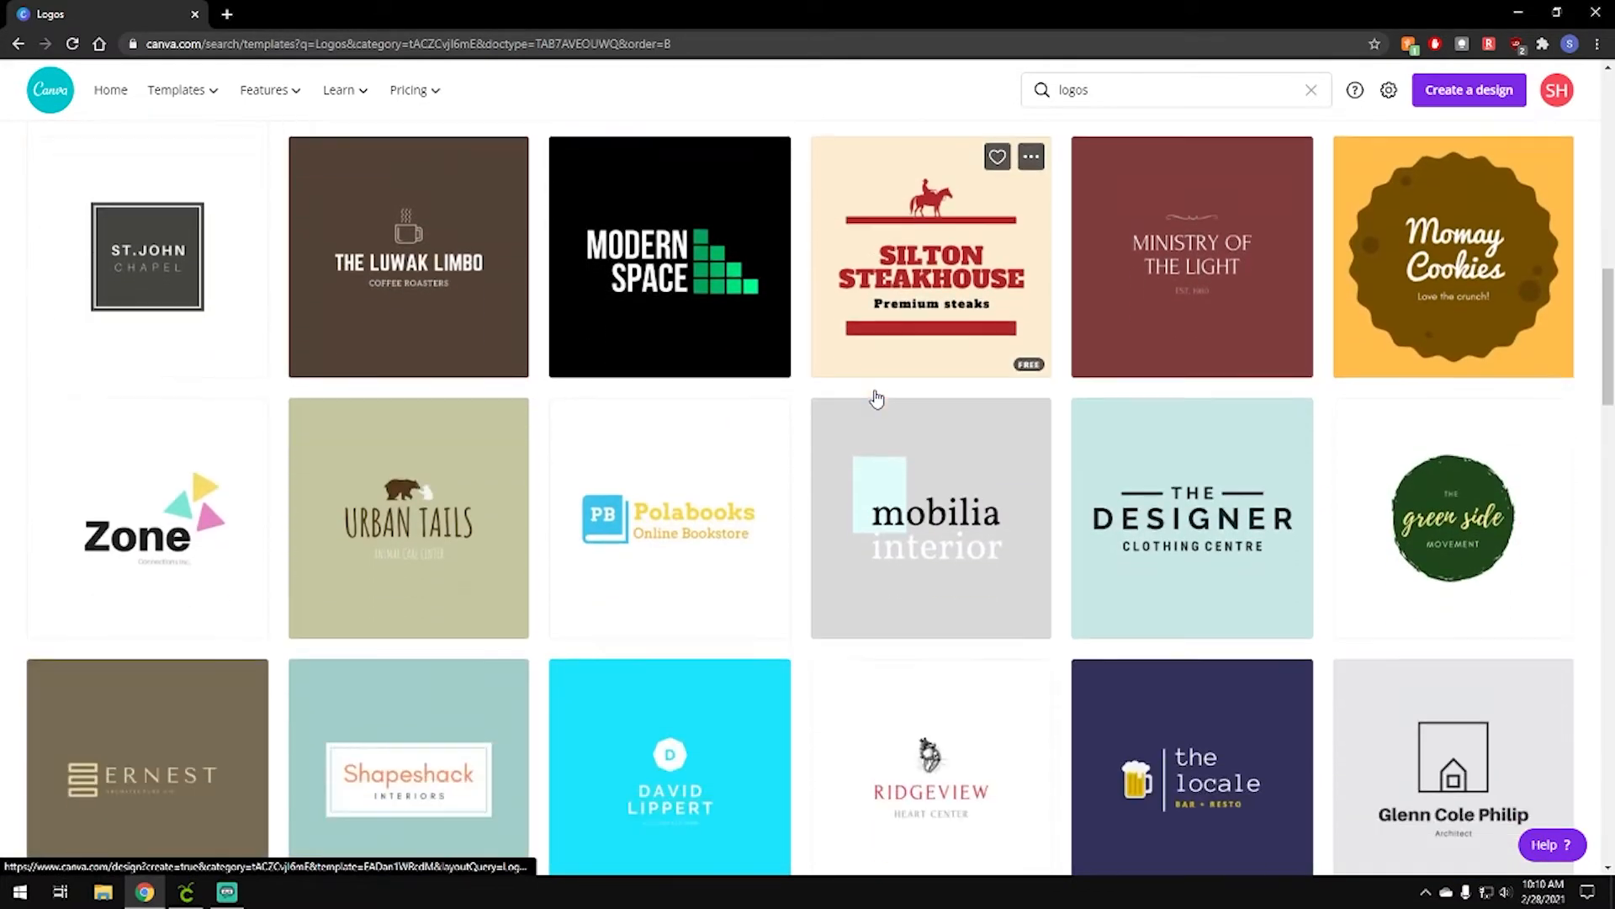
pyautogui.scroll(-4, 875, 397)
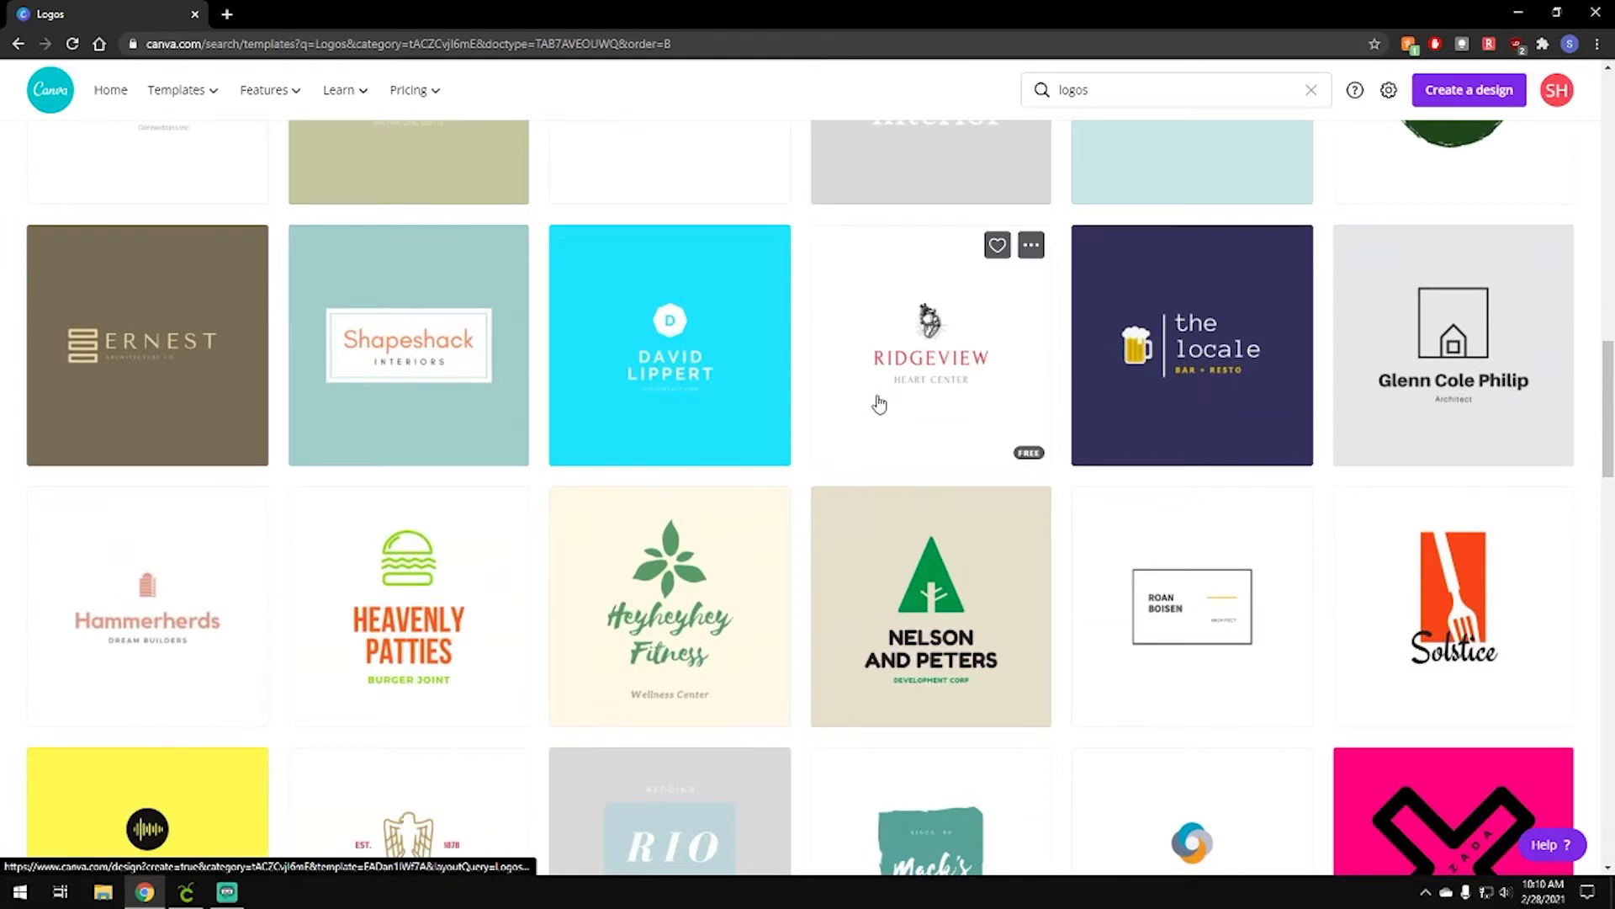
pyautogui.scroll(-3, 879, 404)
pyautogui.scroll(20, 880, 405)
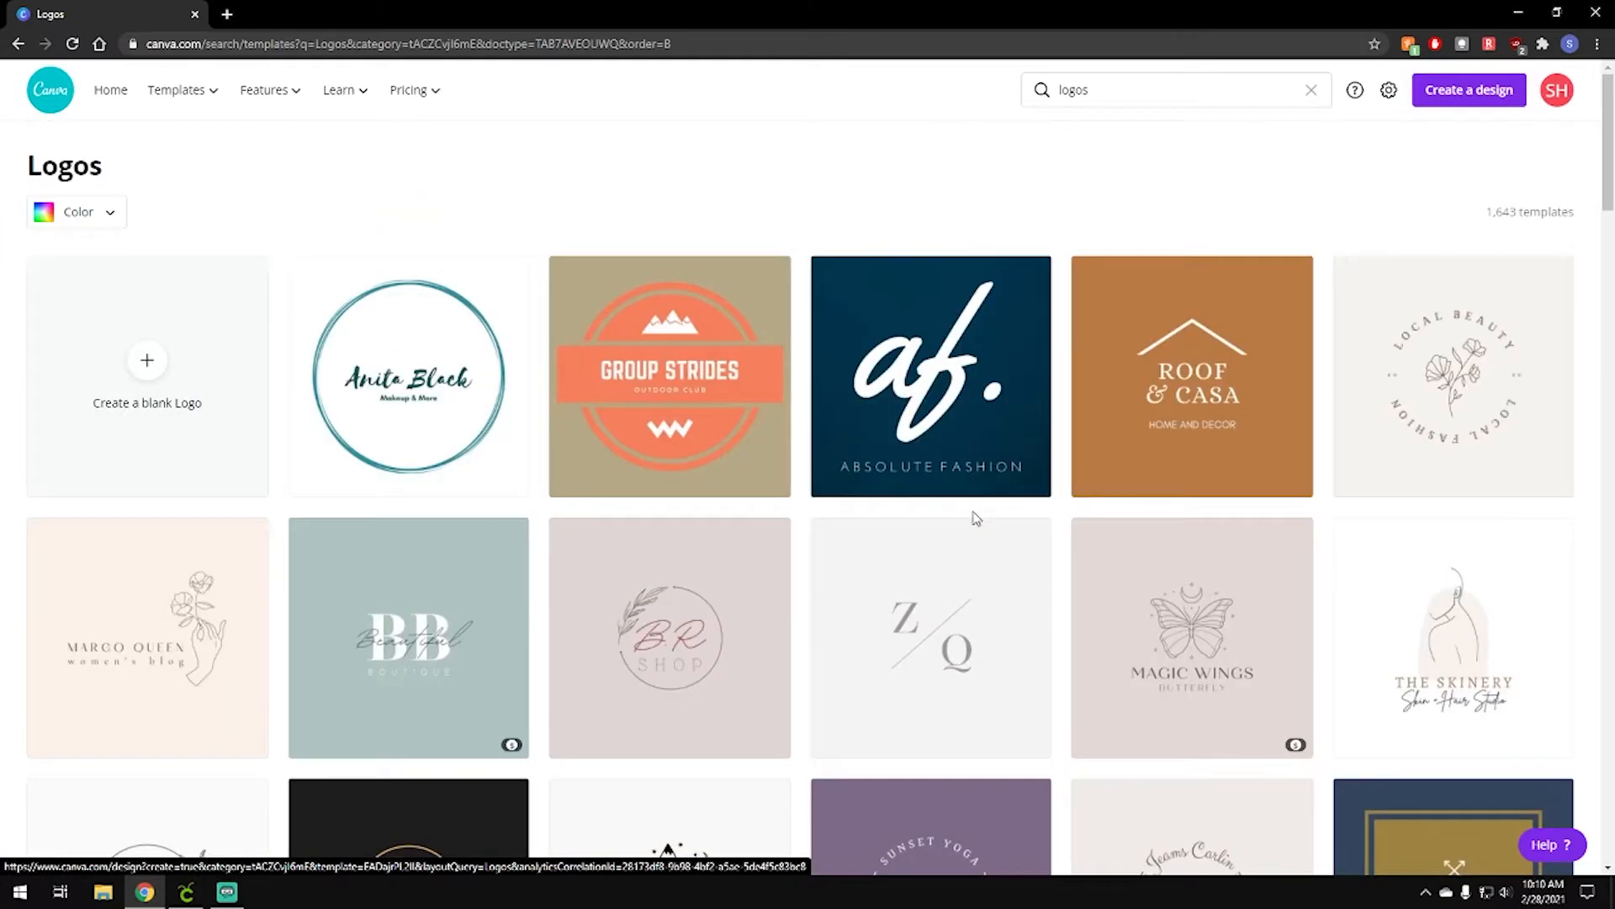
pyautogui.click(1466, 375)
# Examine the fonts available for the curved "LOCAL BEAUTY" text
pyautogui.click(976, 357)
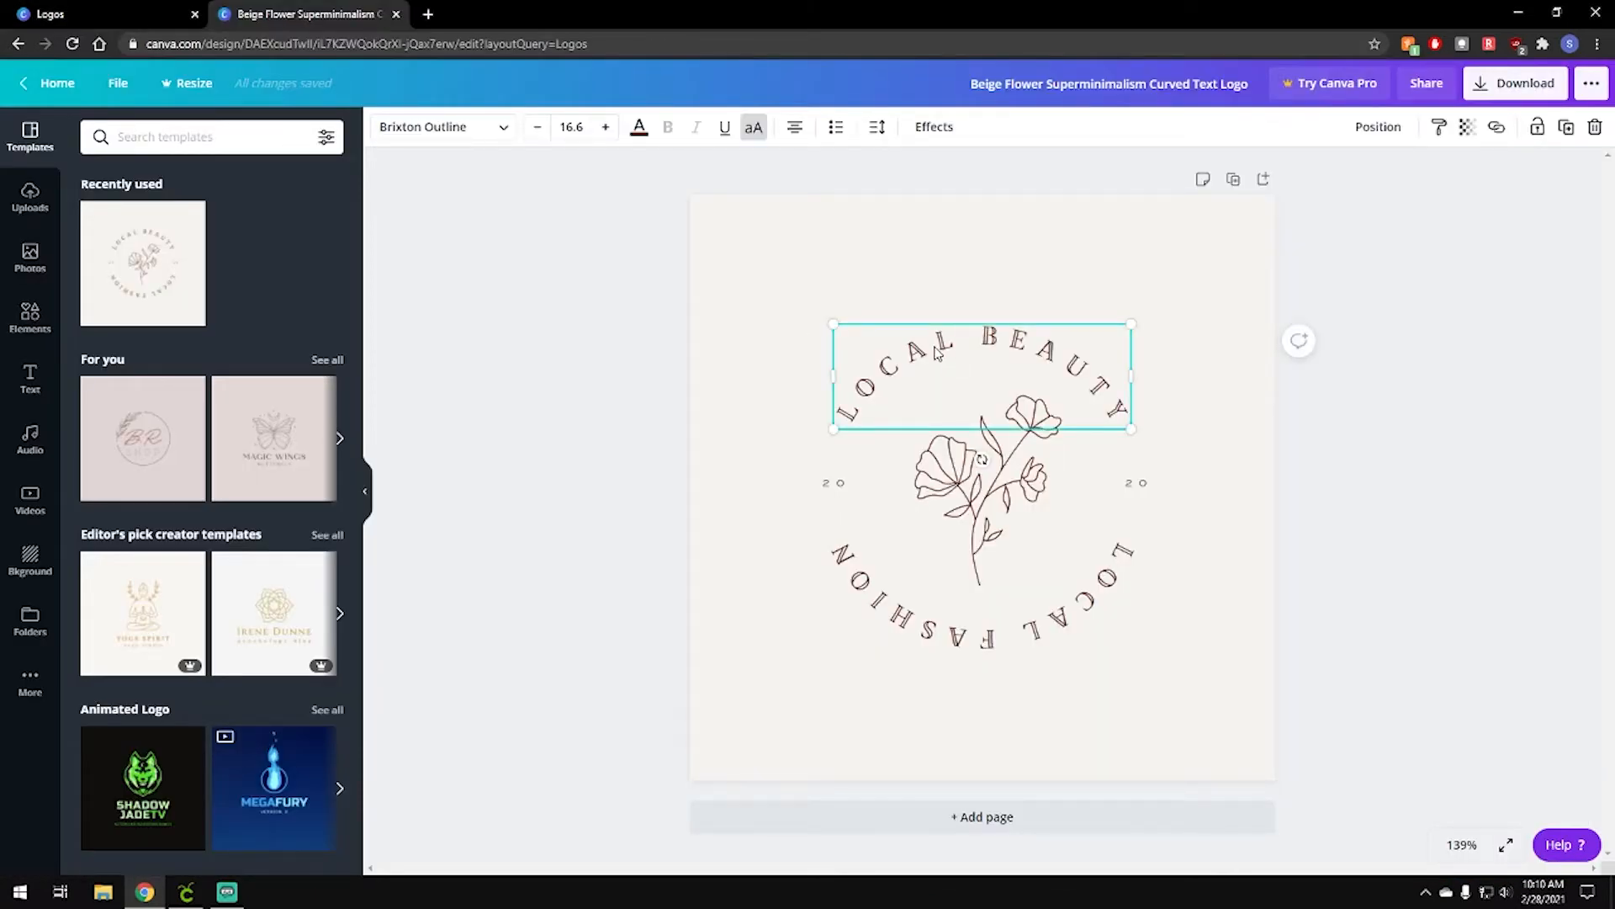
pyautogui.click(433, 143)
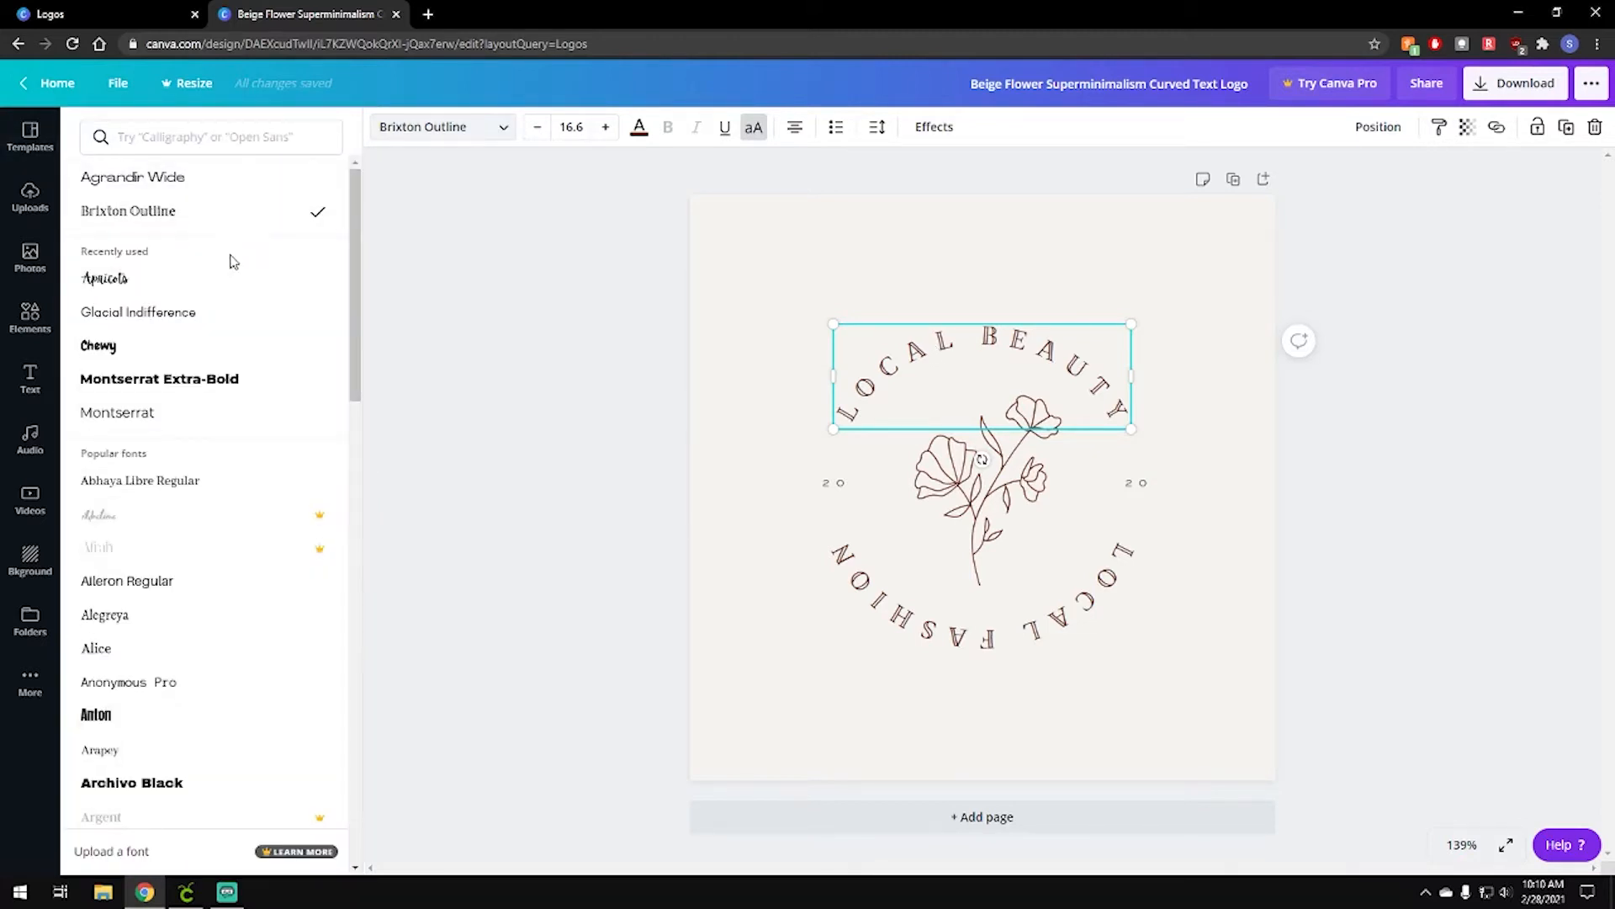
pyautogui.scroll(-1, 253, 370)
pyautogui.scroll(-10, 260, 386)
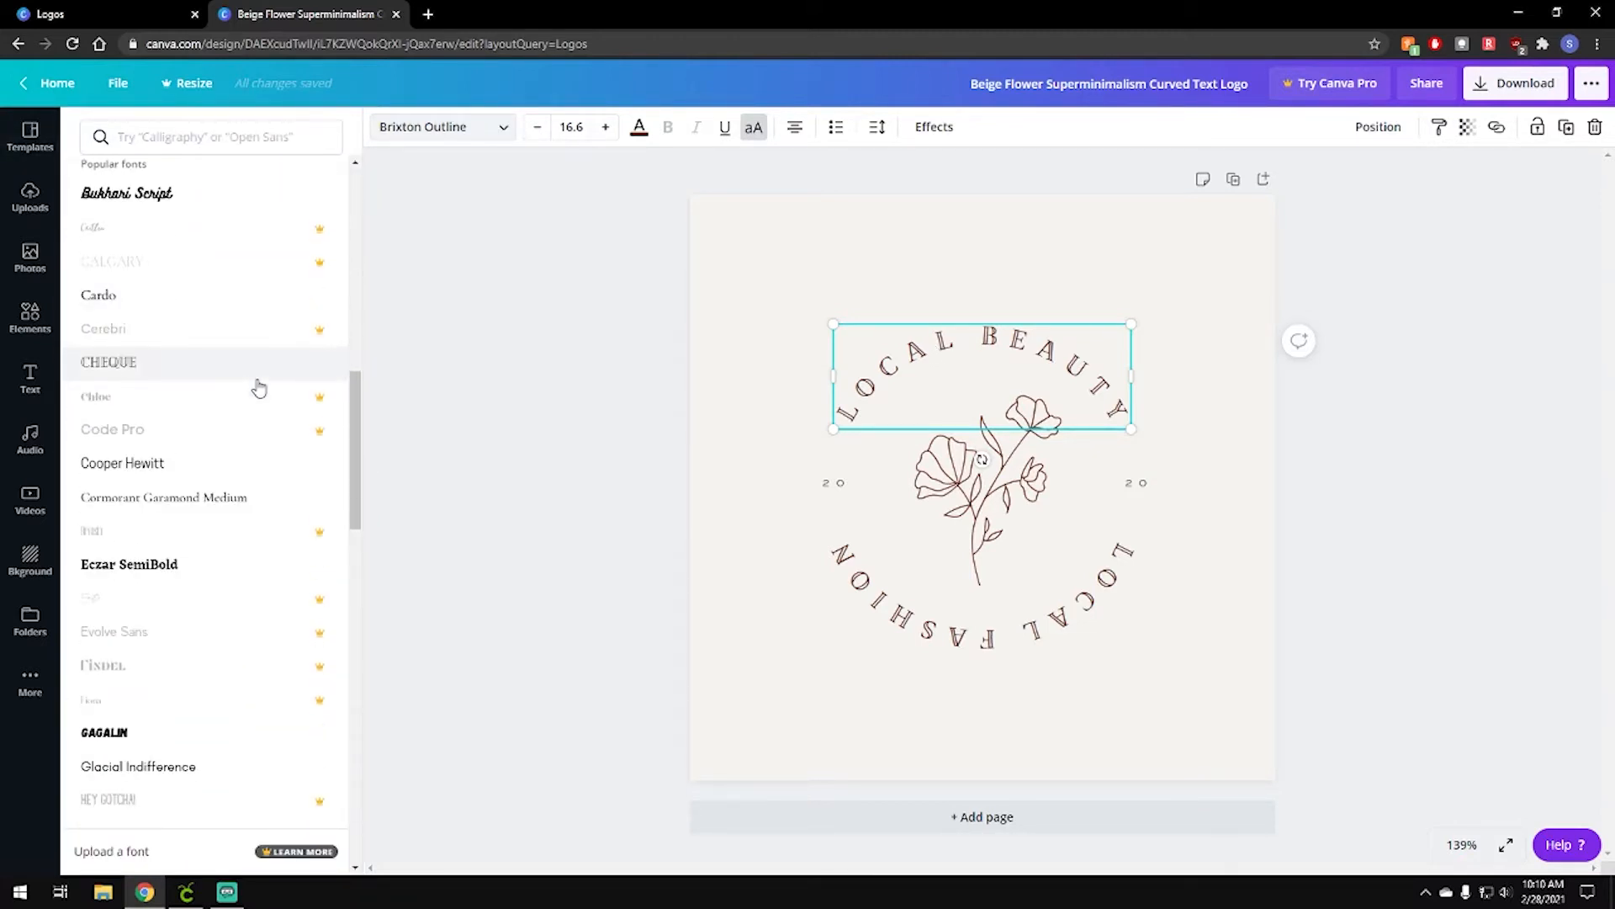
pyautogui.scroll(-5, 259, 387)
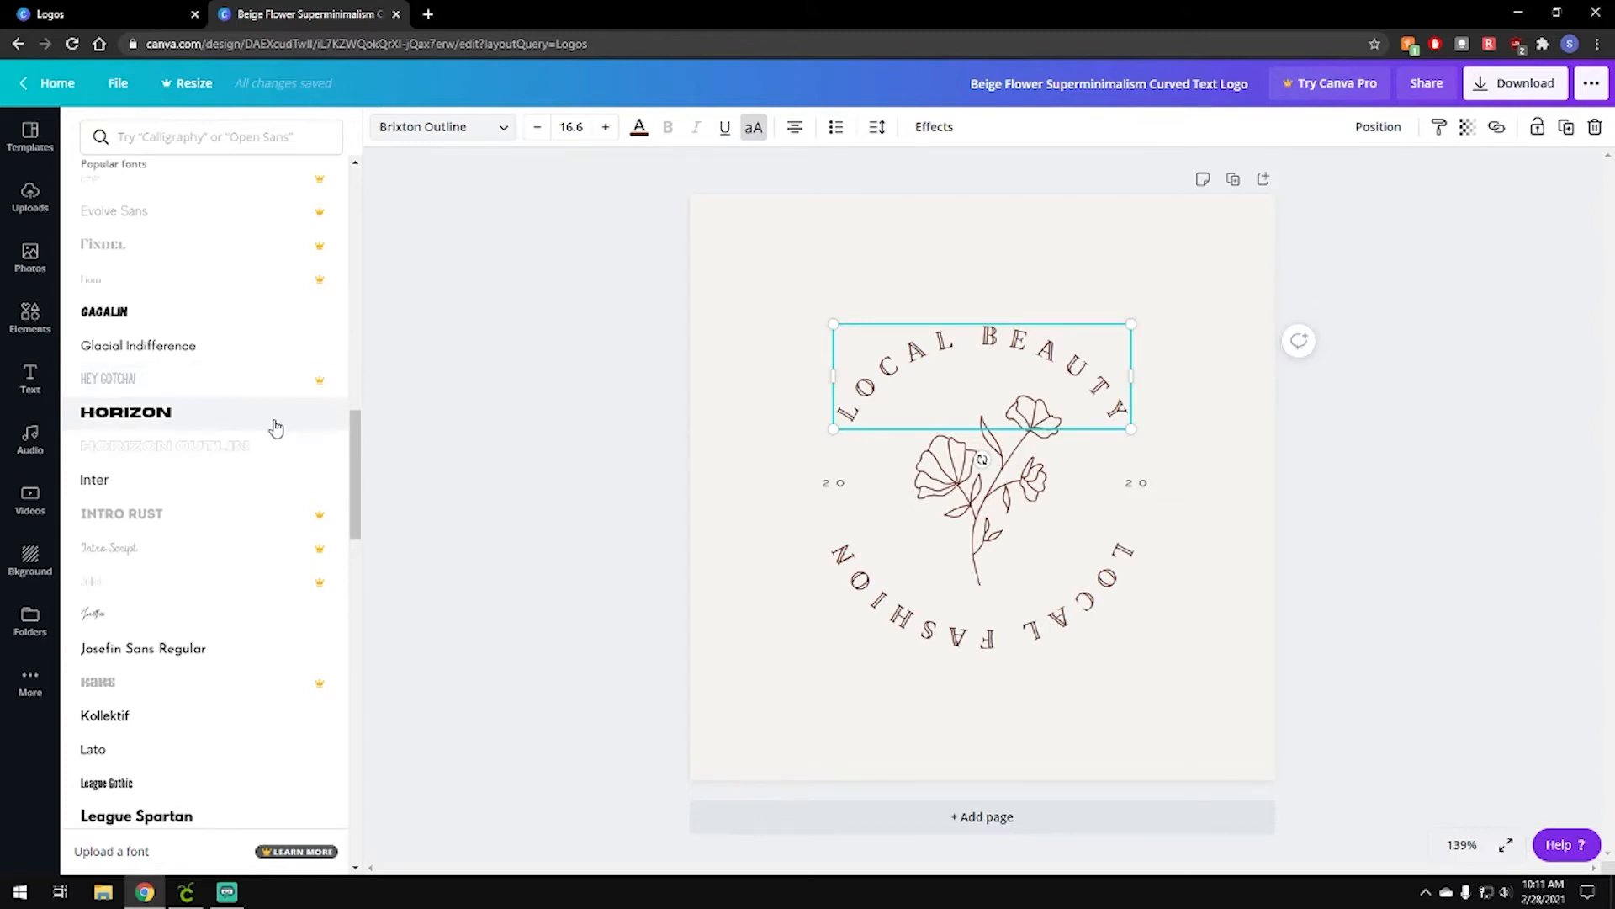
pyautogui.scroll(-4, 271, 425)
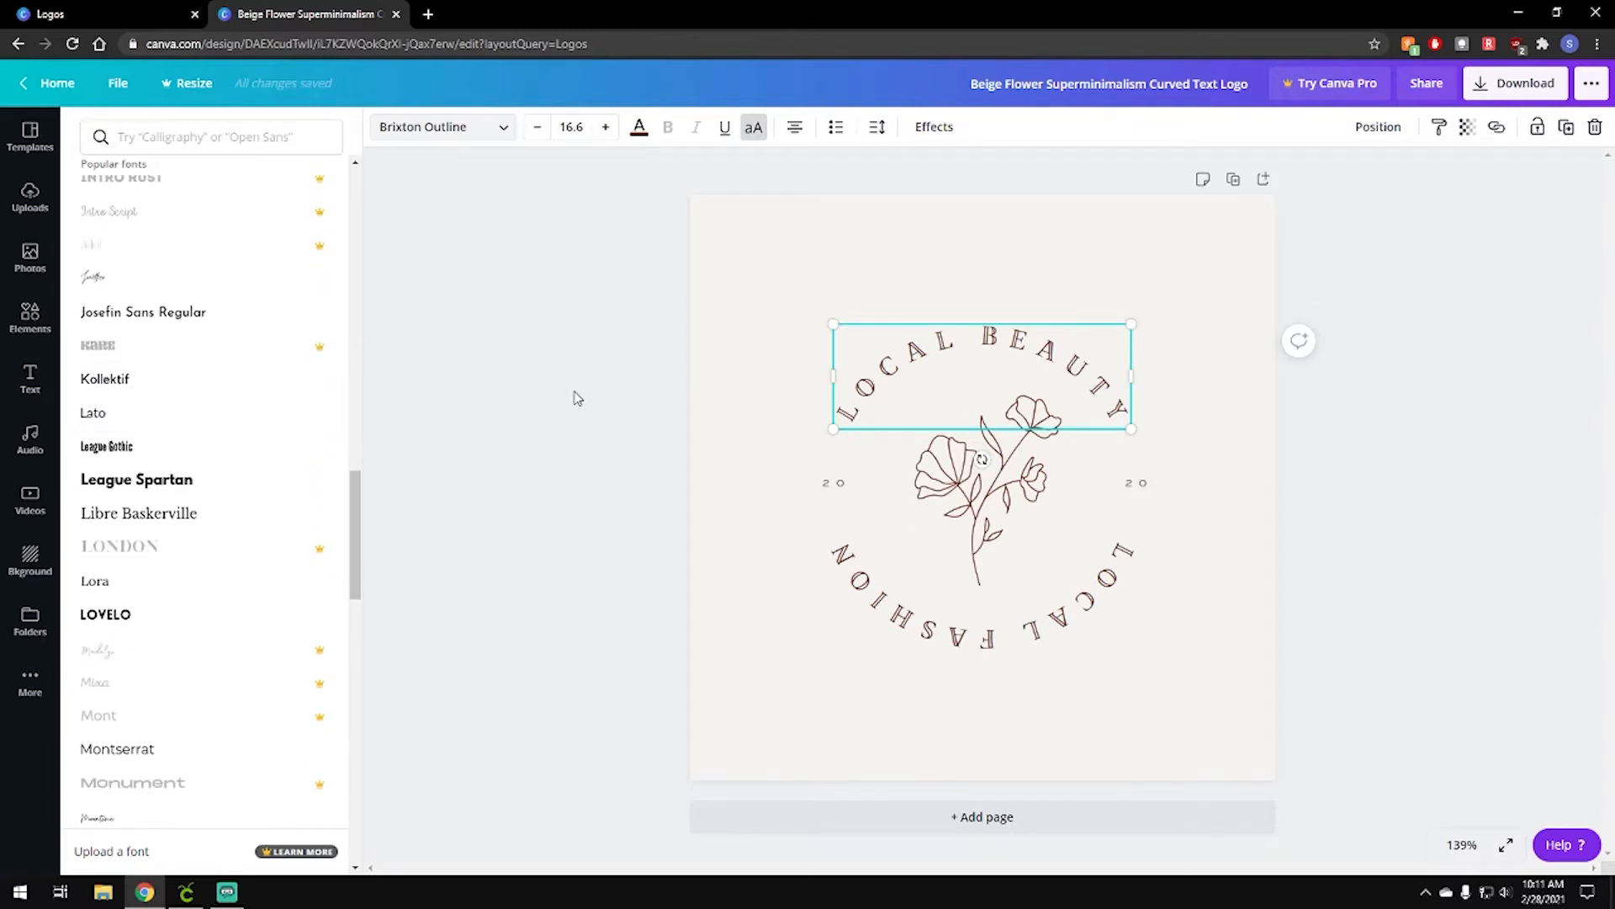
# Replace the upper curved text with "BEAUTIFUL FLOWERS" and move it up clear of the "20" labels
pyautogui.click(1084, 365)
pyautogui.click(1080, 370)
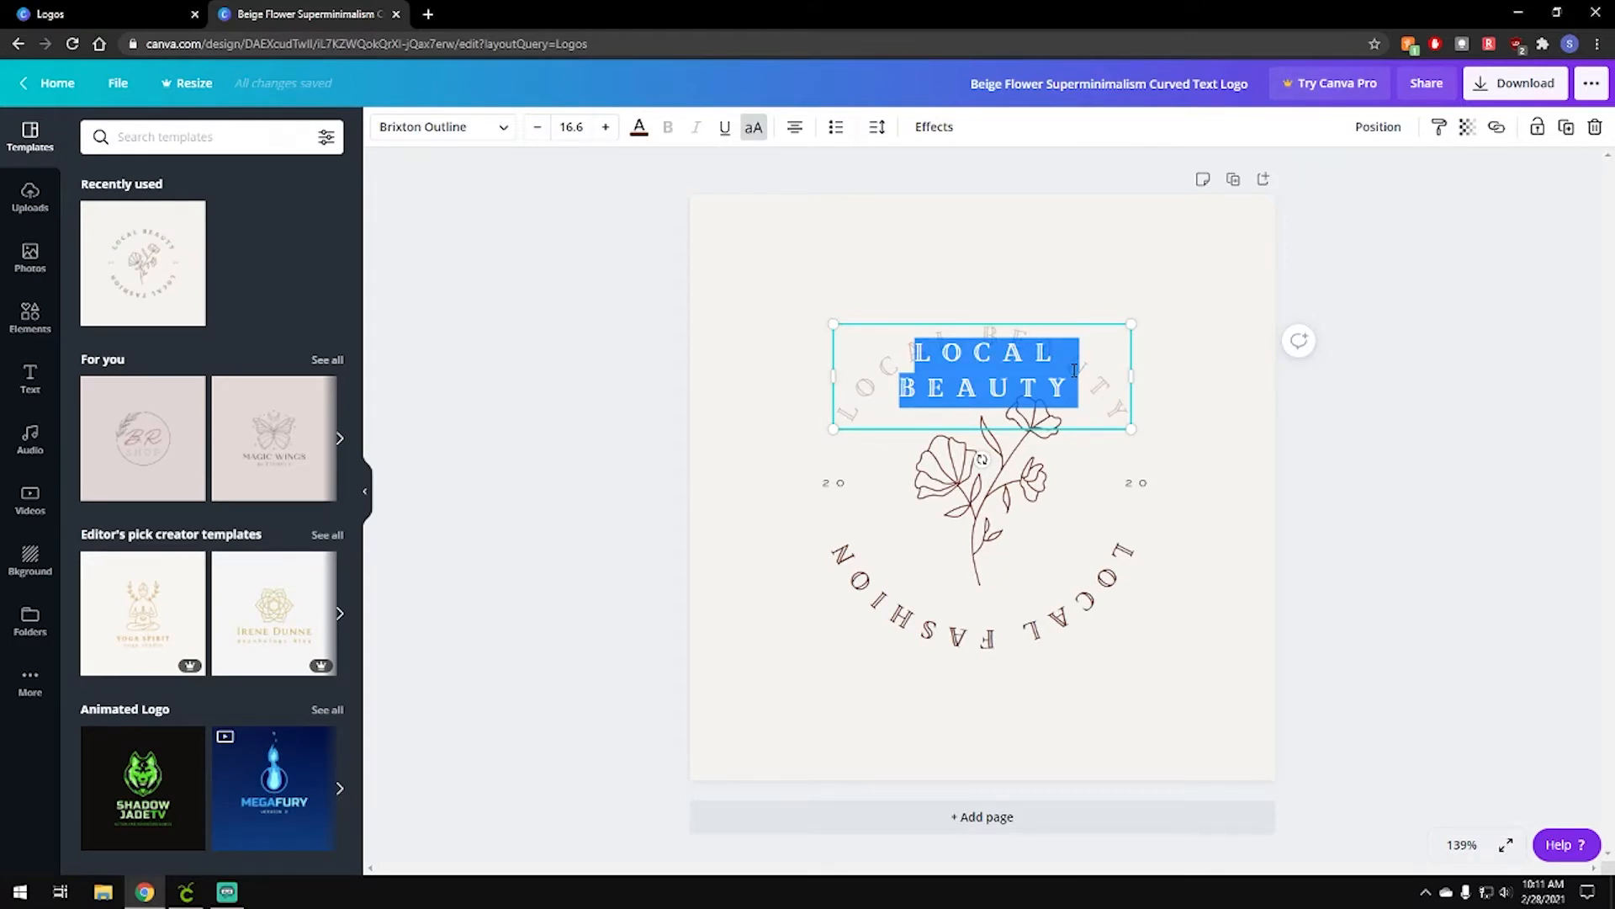
pyautogui.write('BEAUTIF')
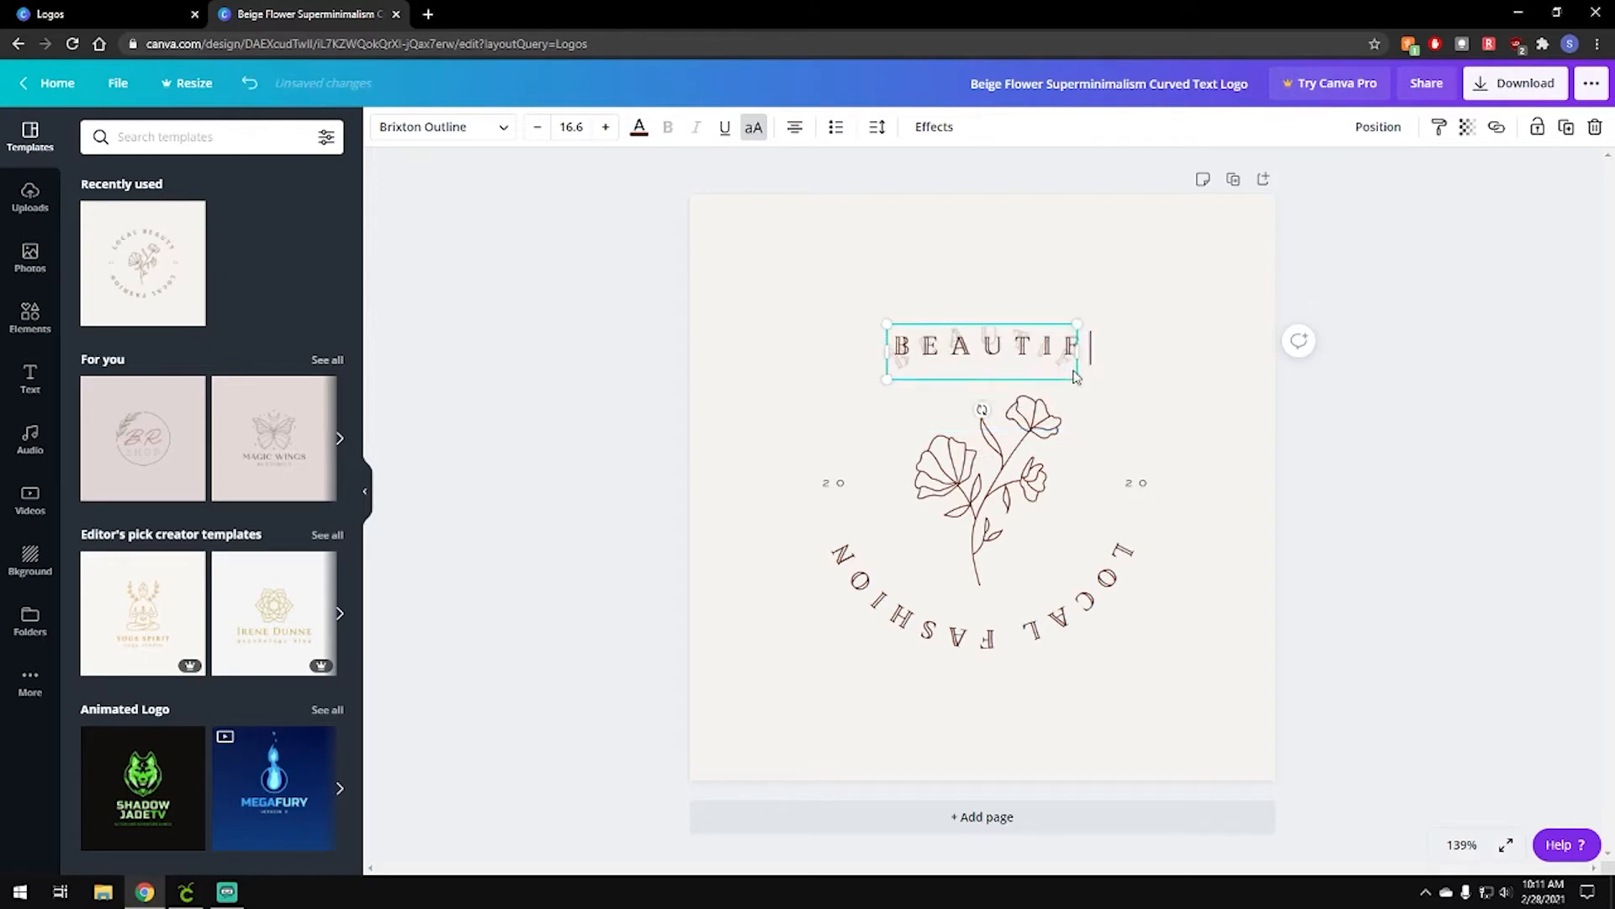
pyautogui.write('UL FLOWERS')
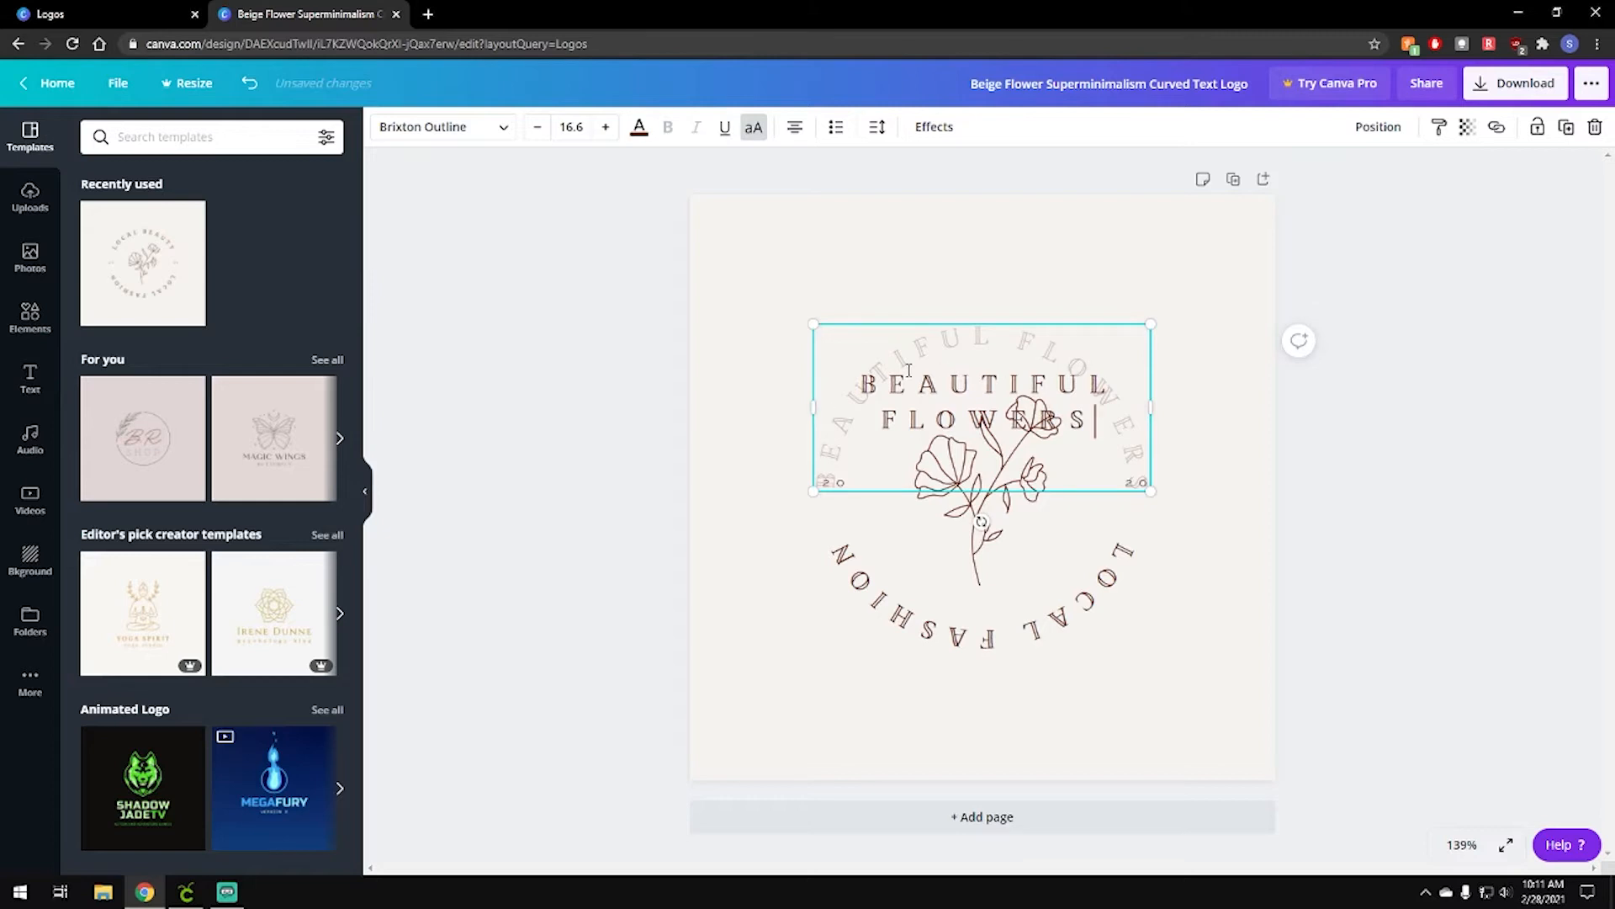
pyautogui.click(532, 321)
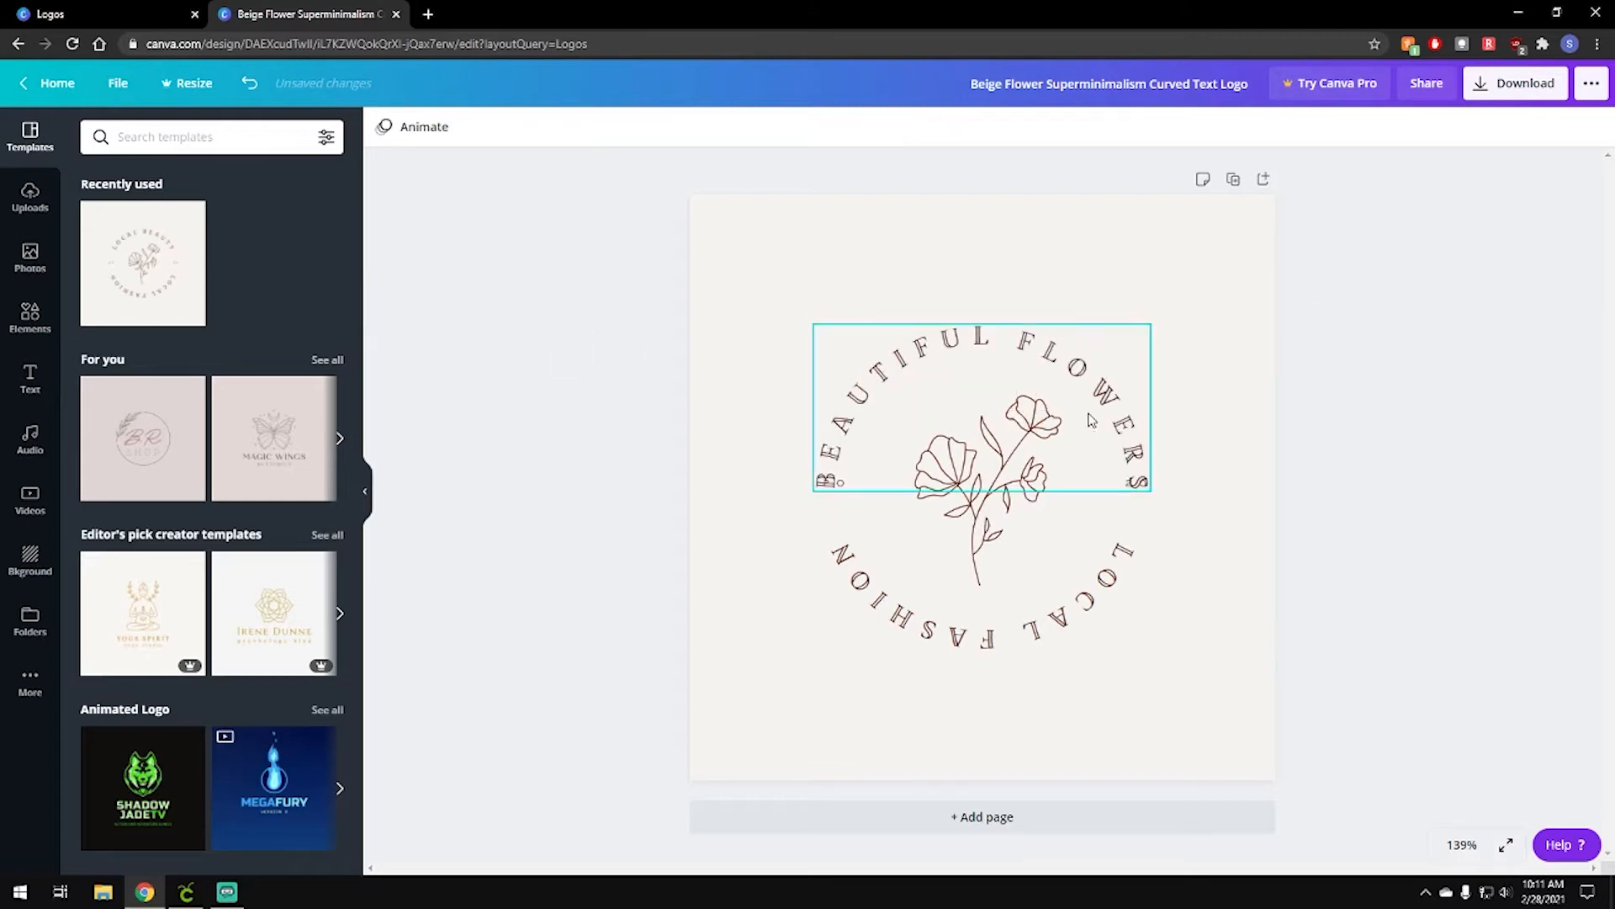
pyautogui.moveTo(993, 338); pyautogui.dragTo(991, 316)
# Replace the lower curved text with "LOCALLY GROWN" and move it up to complete the circle around the flower
pyautogui.click(1066, 619)
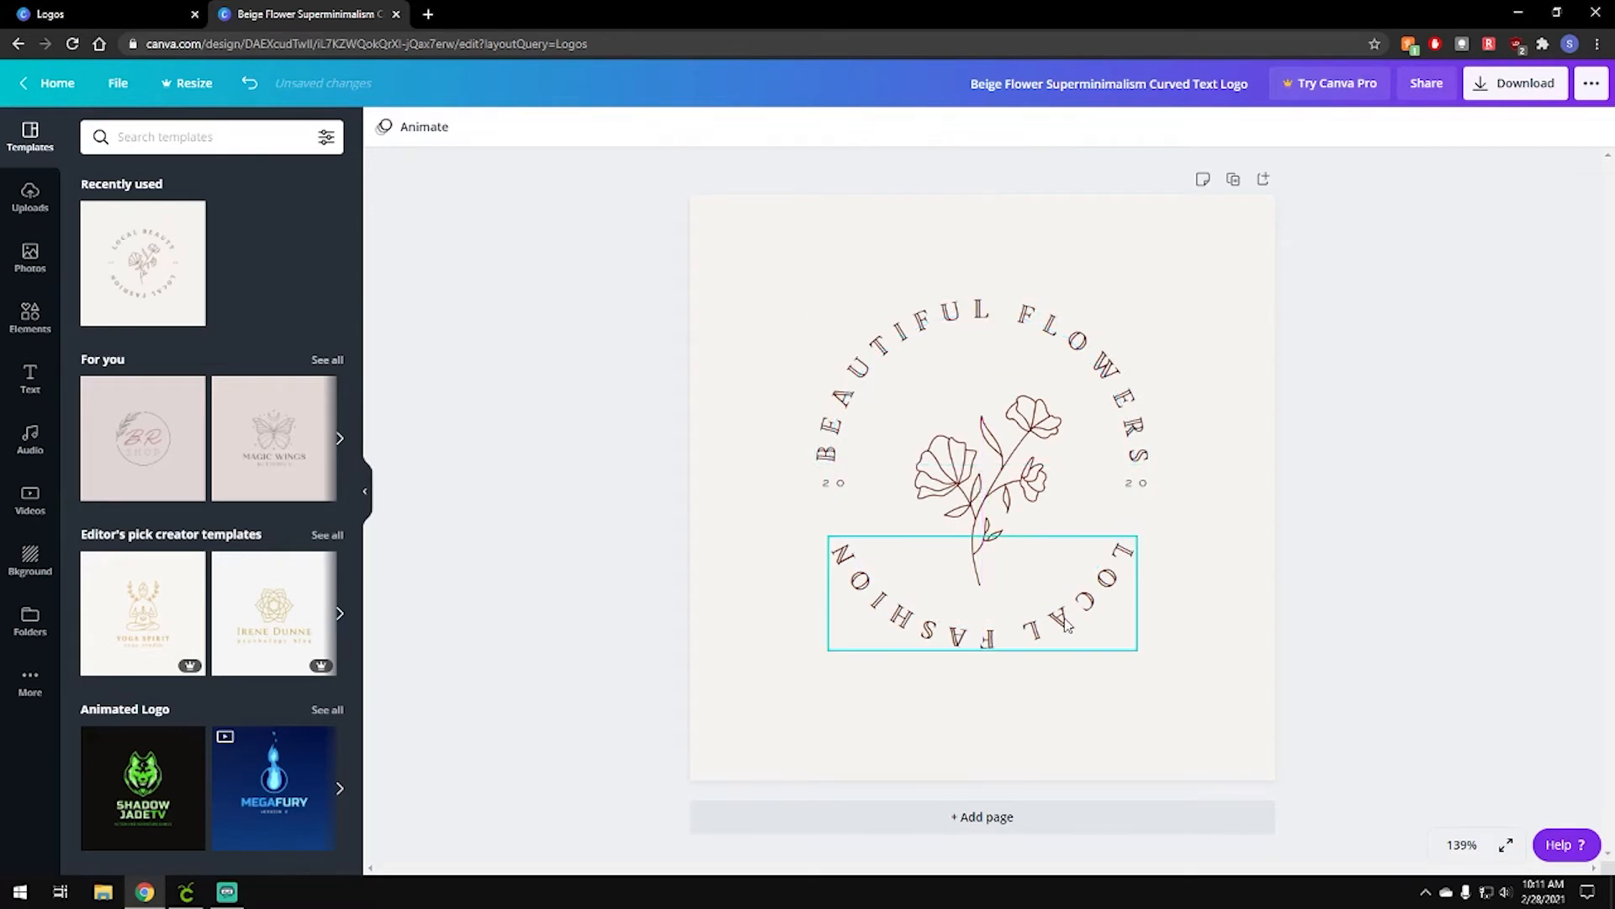
pyautogui.click(1066, 618)
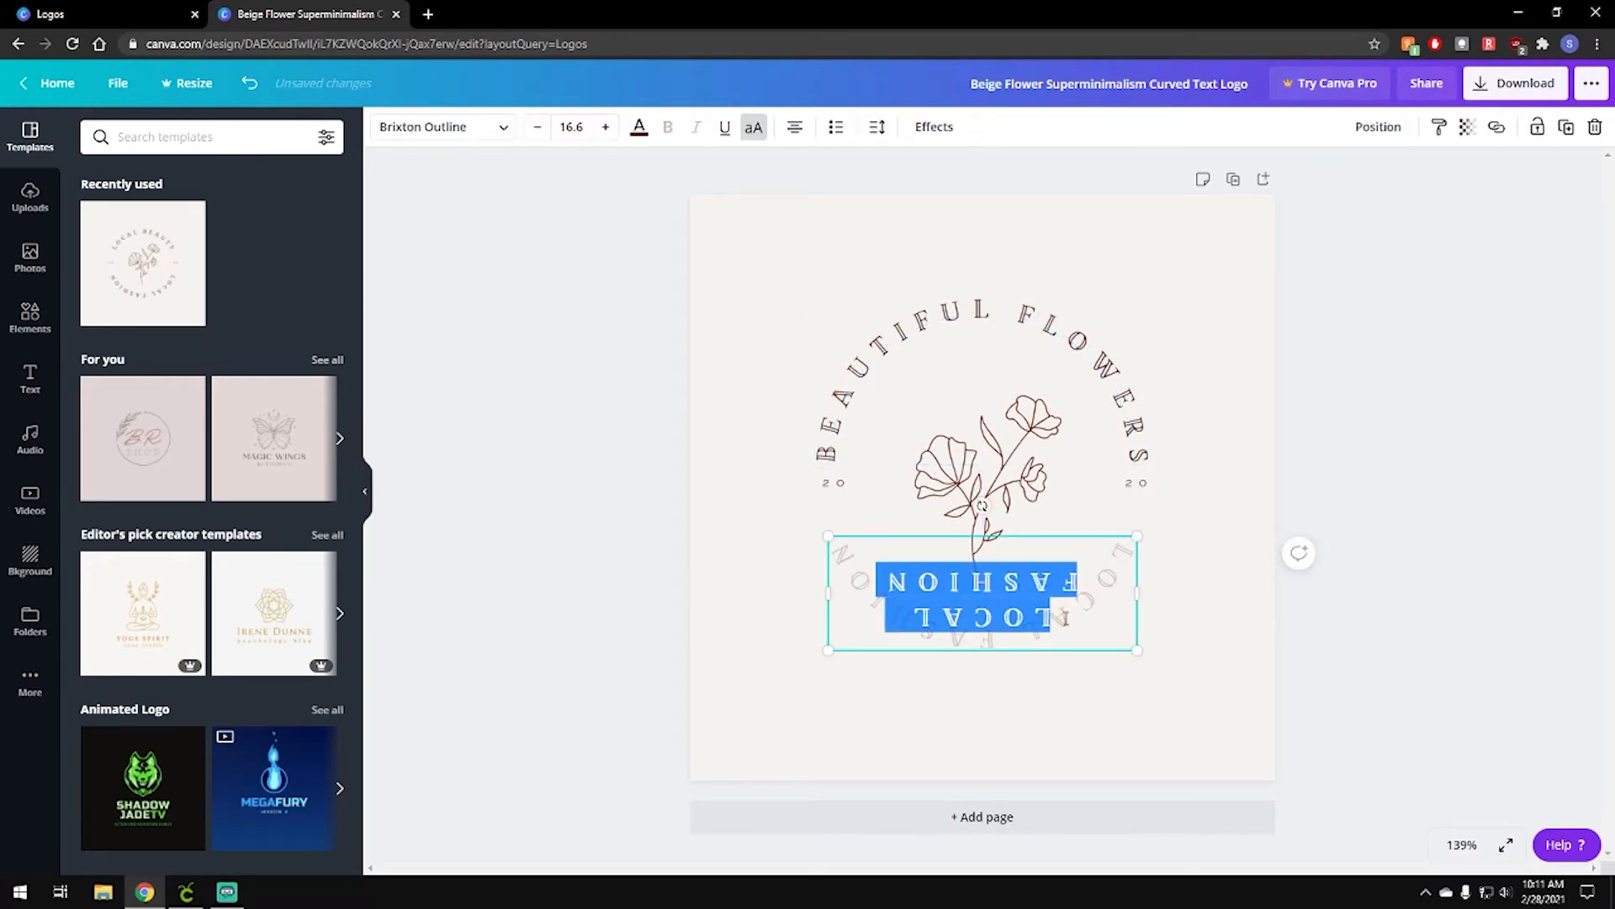
pyautogui.write('LOC')
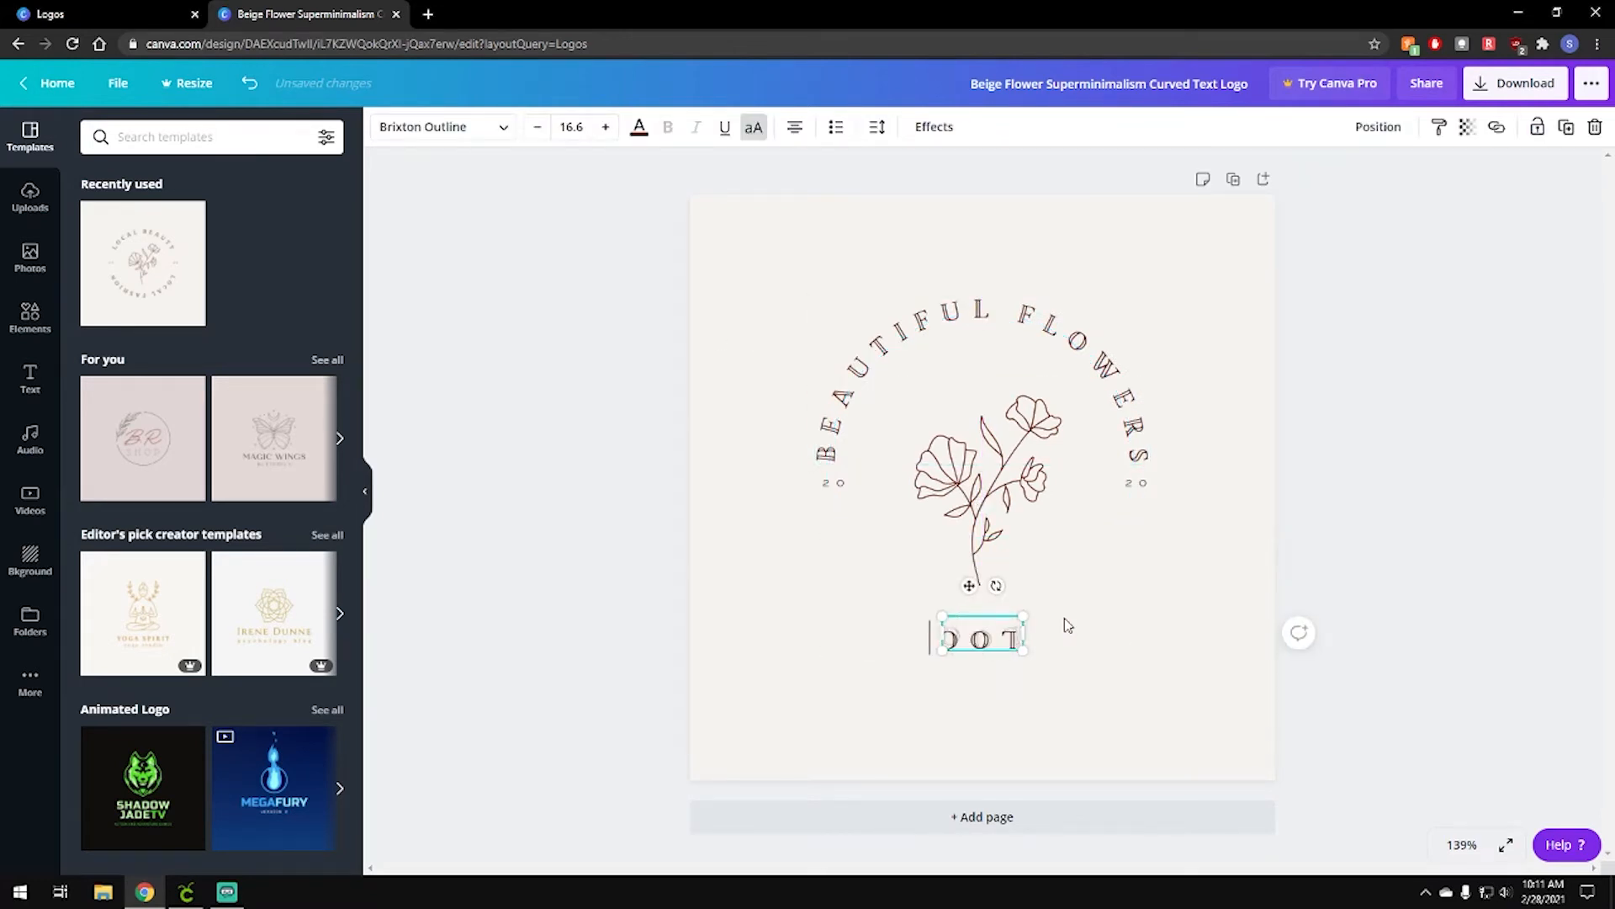
pyautogui.write('ALLY GROWN')
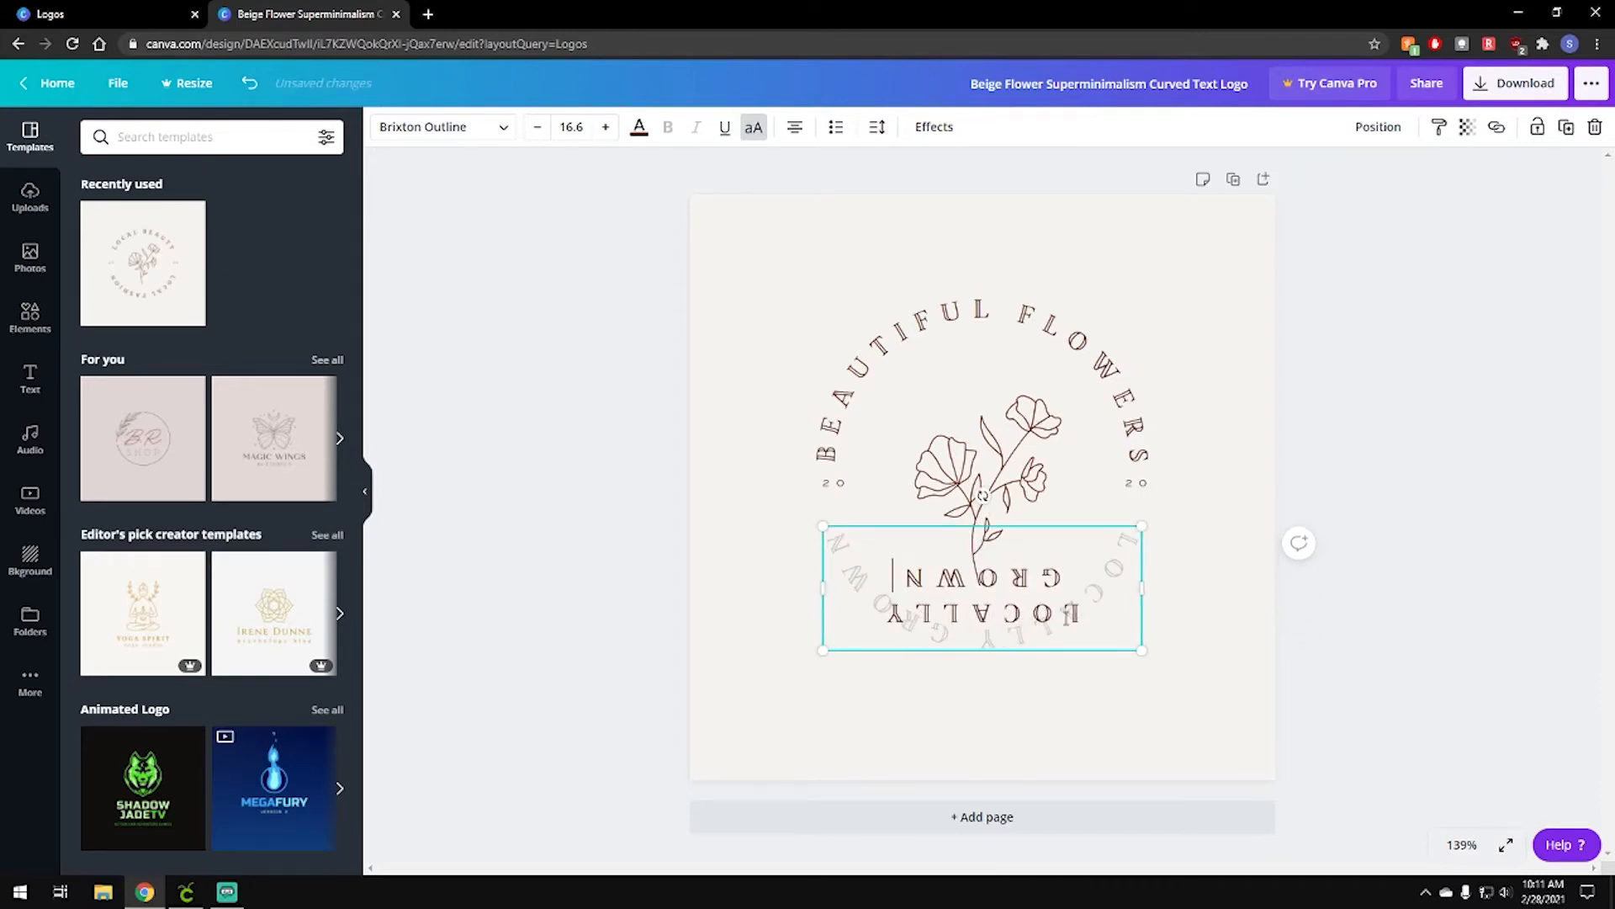
pyautogui.click(551, 511)
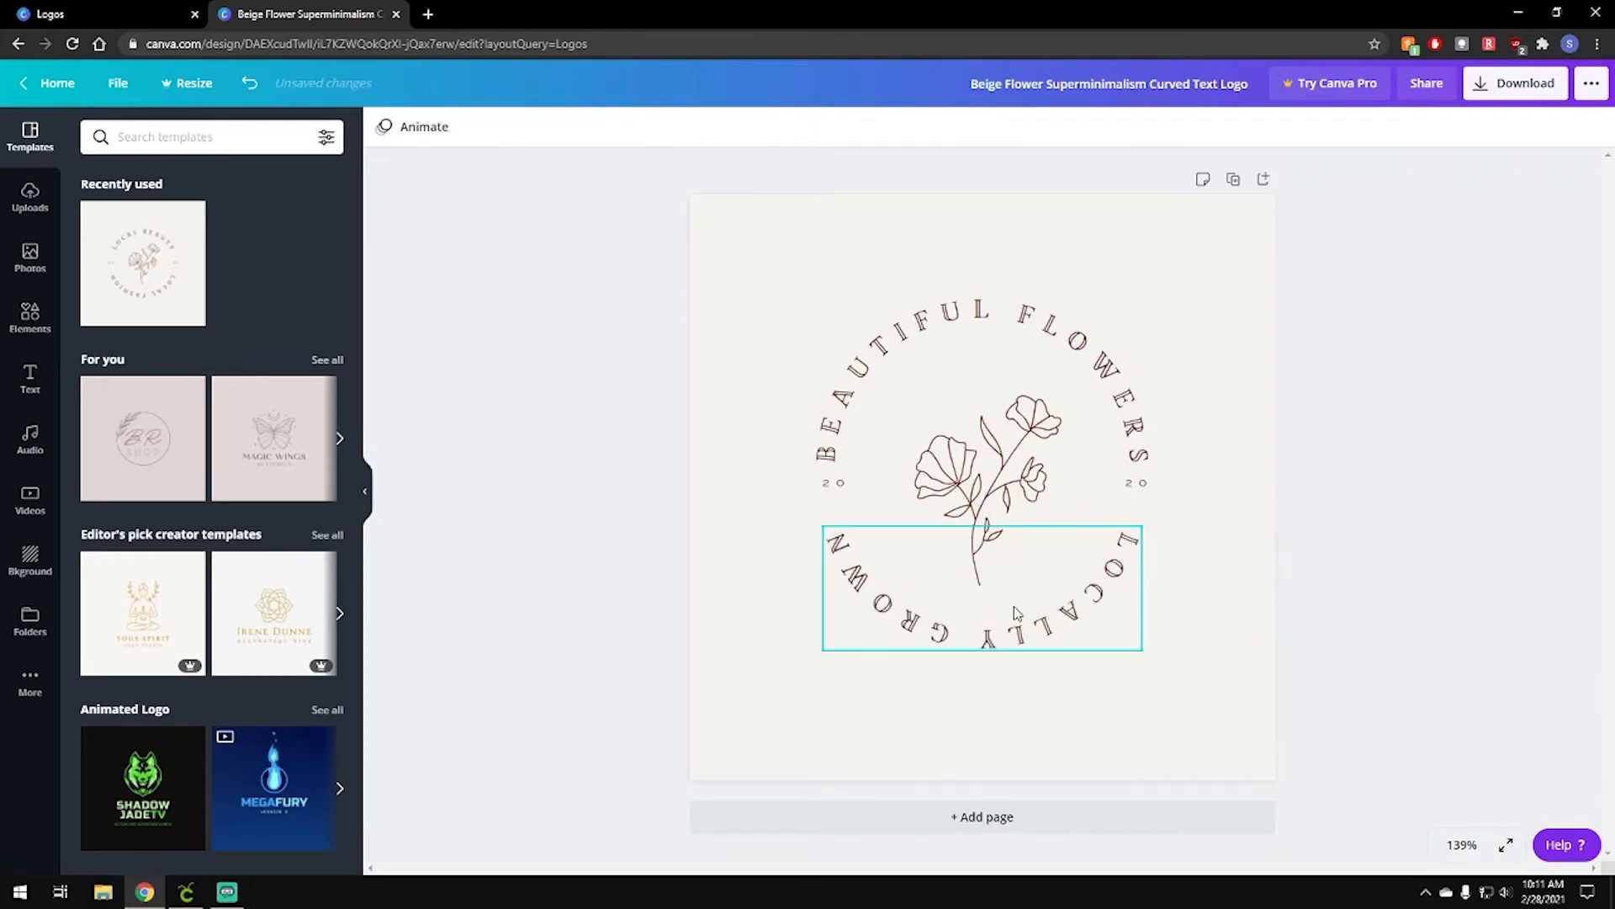
pyautogui.moveTo(1016, 613); pyautogui.dragTo(1013, 591)
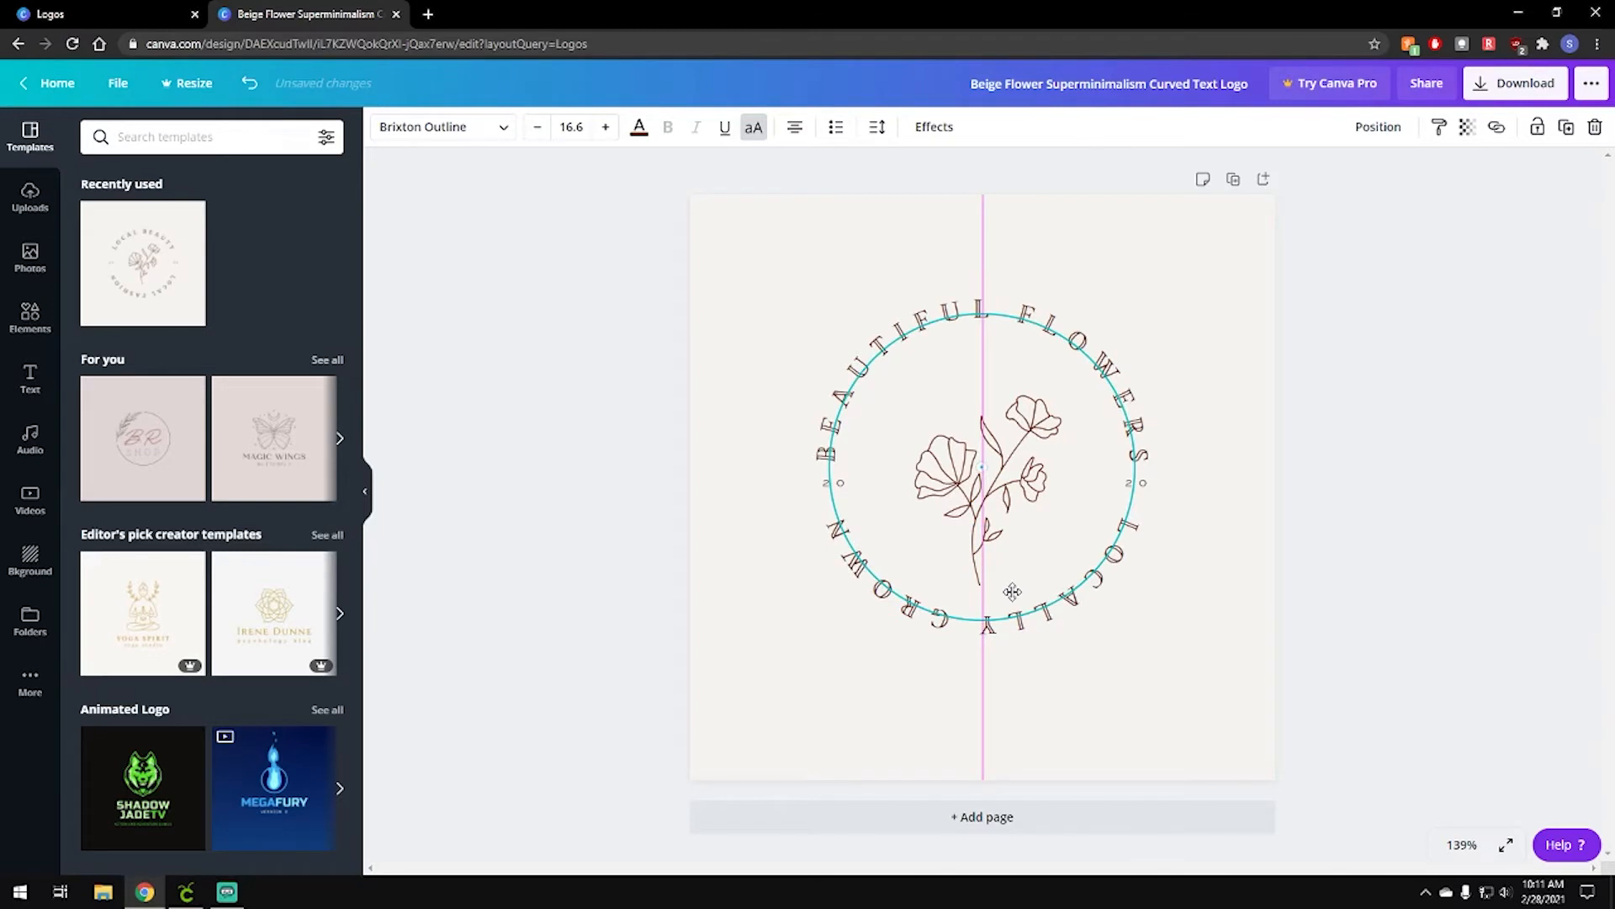
pyautogui.click(523, 559)
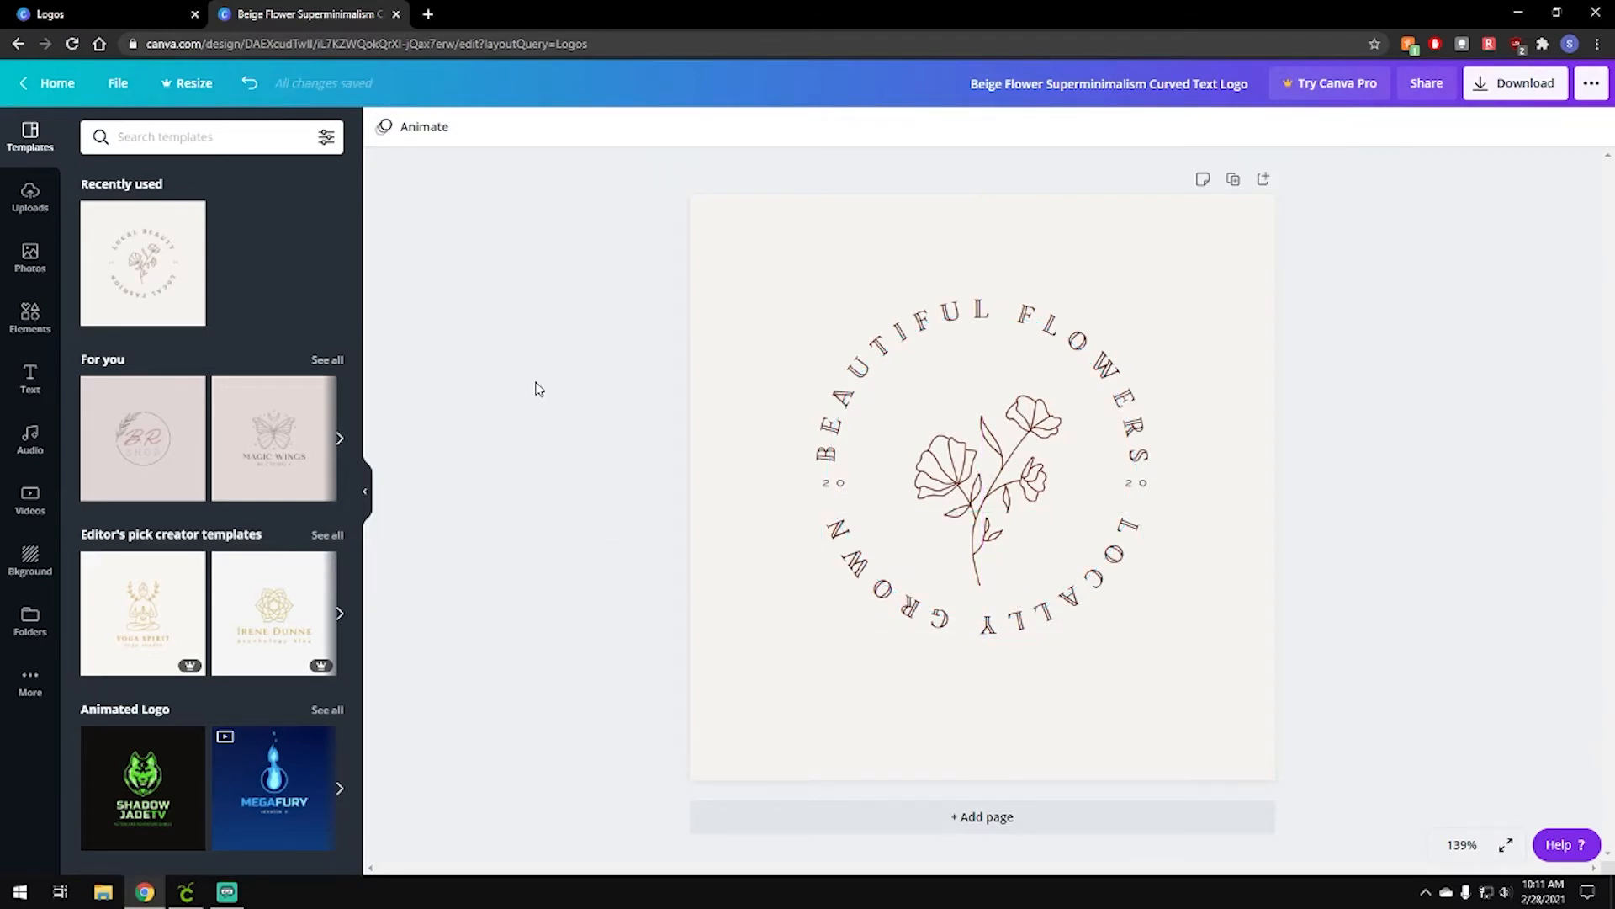
# Search the elements library for "flower" and examine the free and Pro graphics that could replace the flower drawing
pyautogui.click(1022, 460)
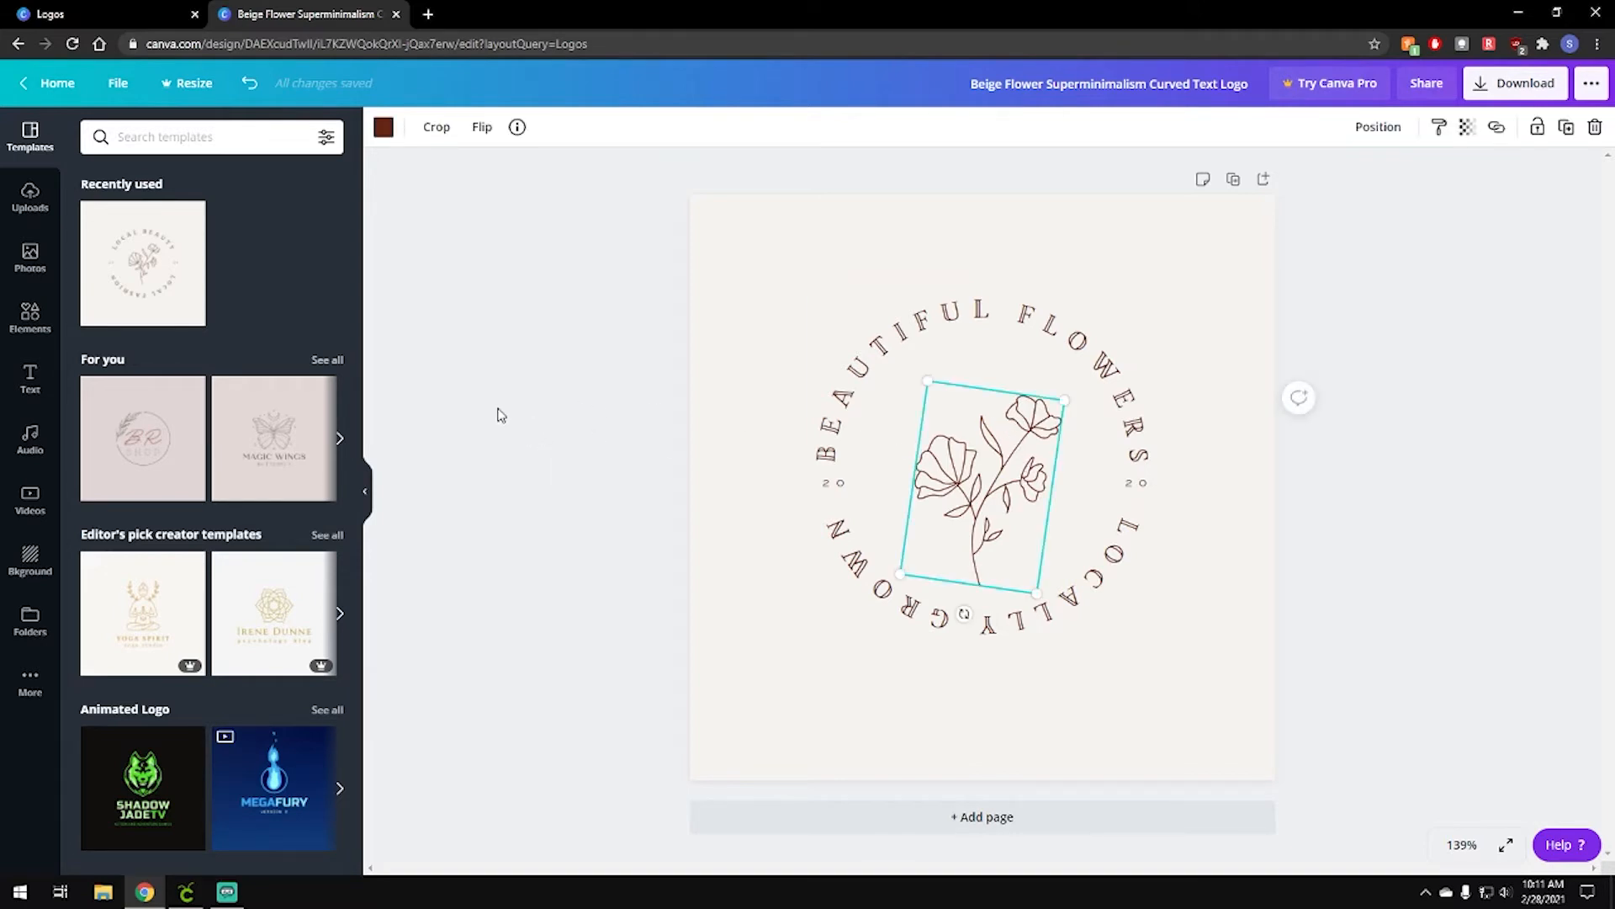
pyautogui.click(44, 318)
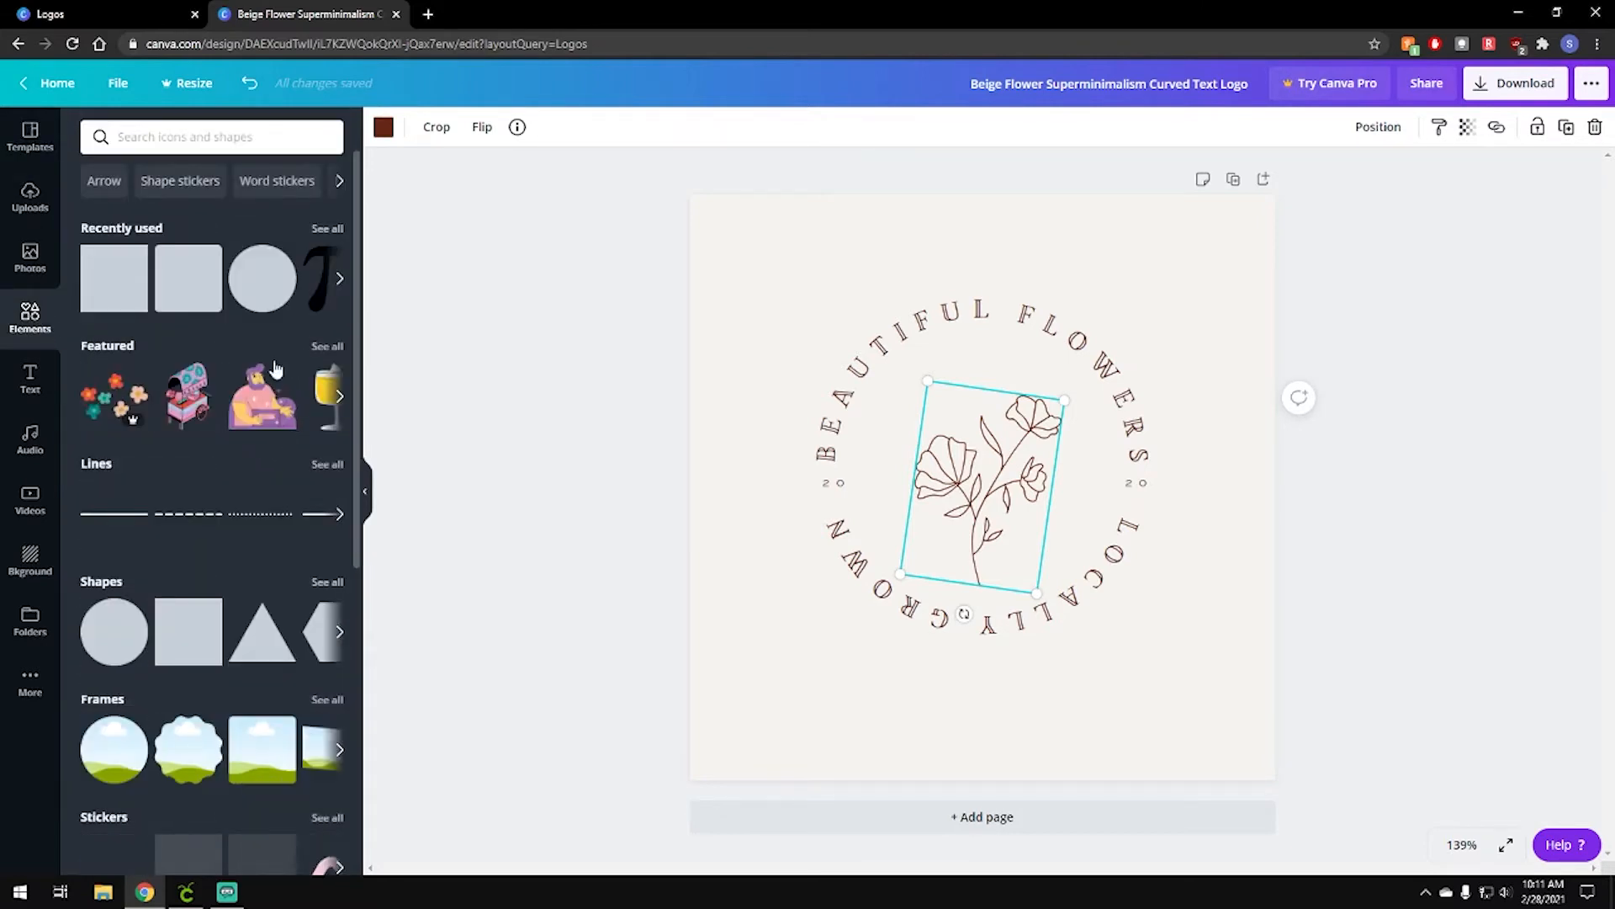
pyautogui.scroll(-4, 232, 434)
pyautogui.scroll(-2, 234, 435)
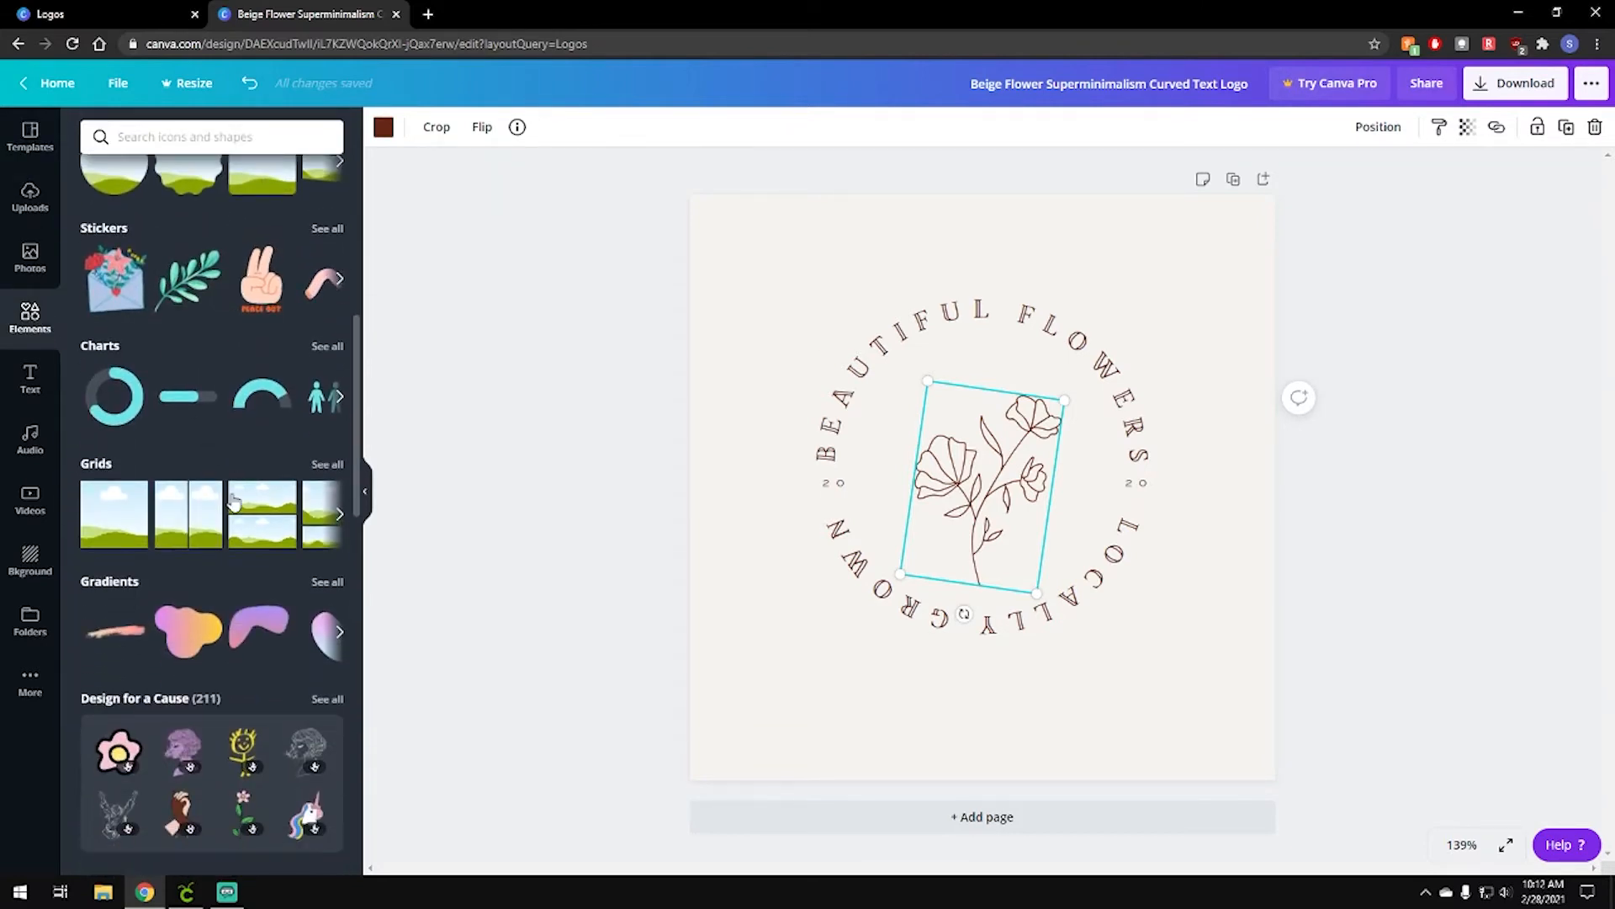
pyautogui.click(213, 137)
pyautogui.write('flower')
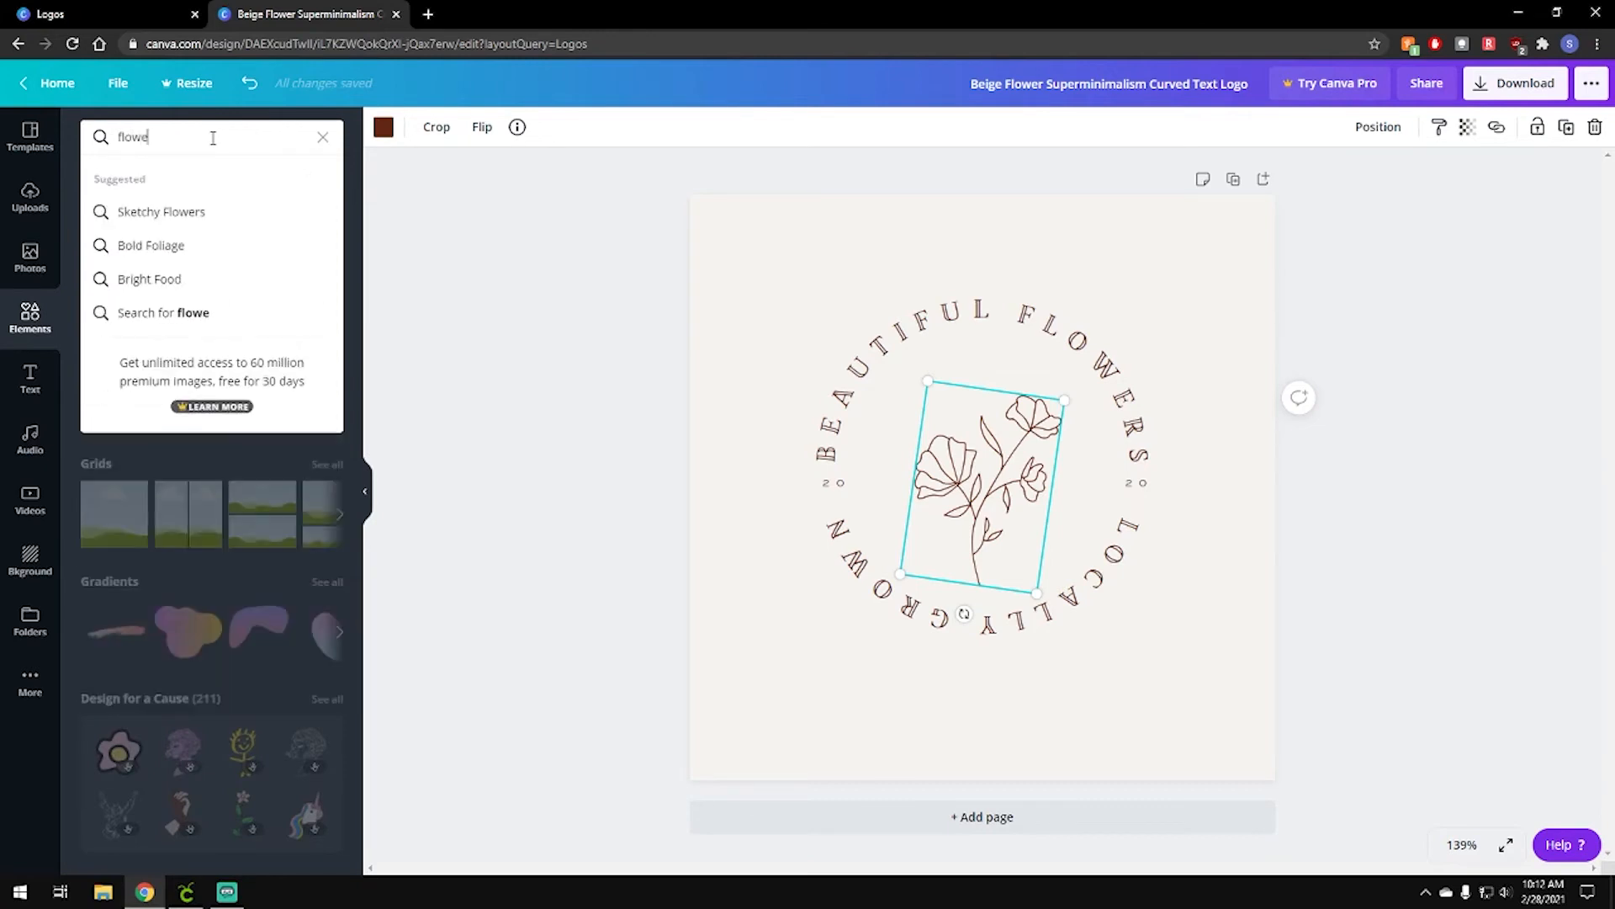
pyautogui.press('Return')
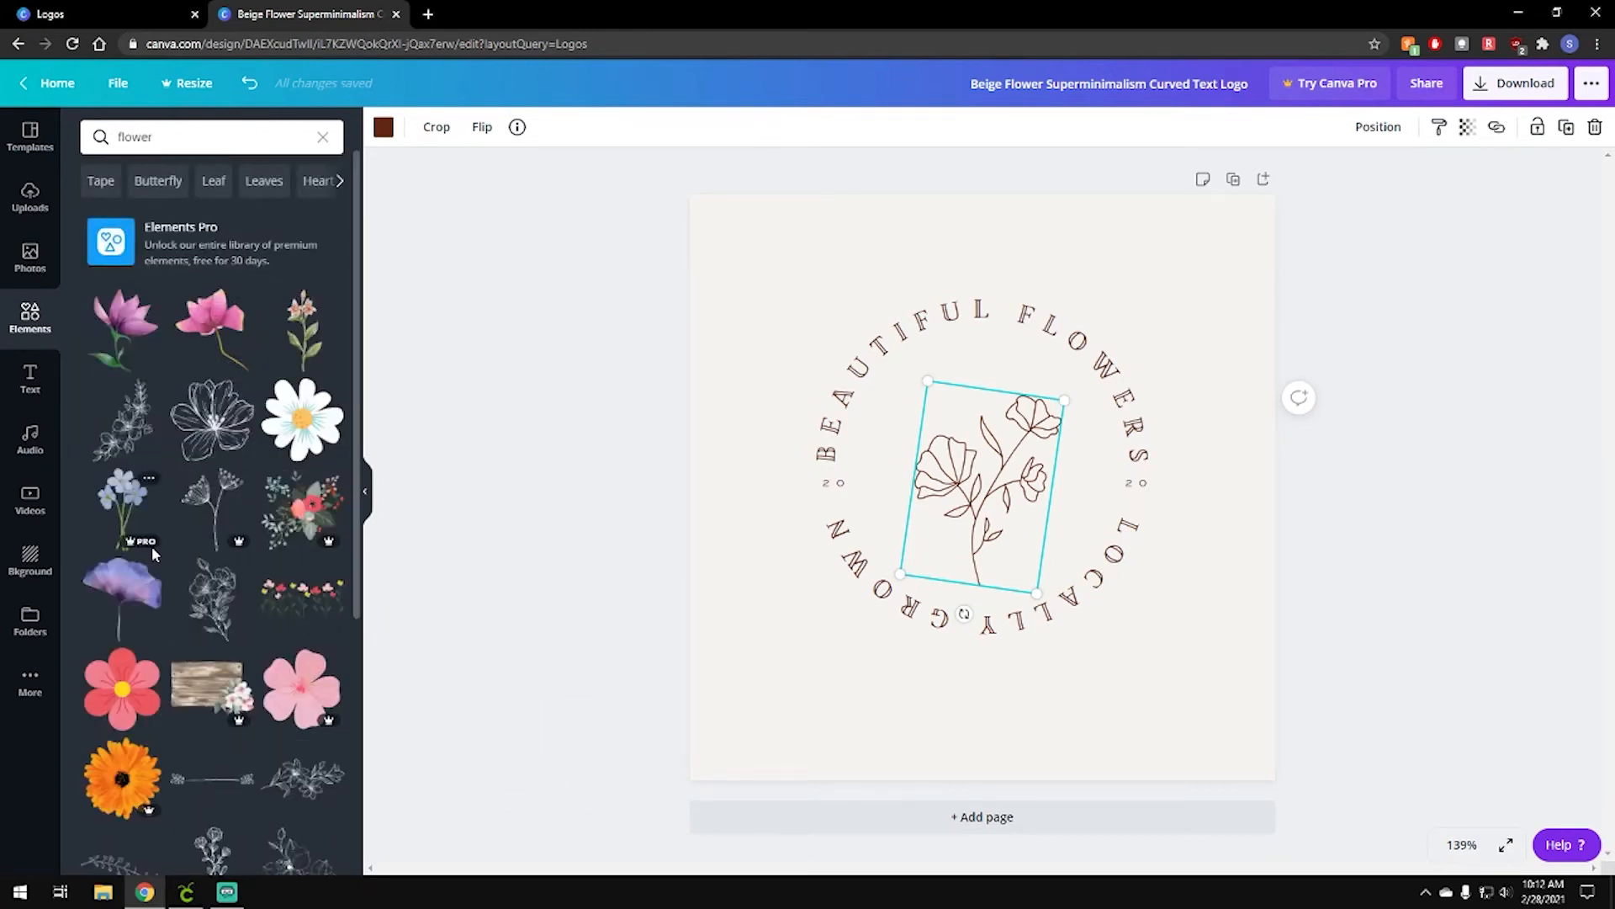
pyautogui.moveTo(152, 548)
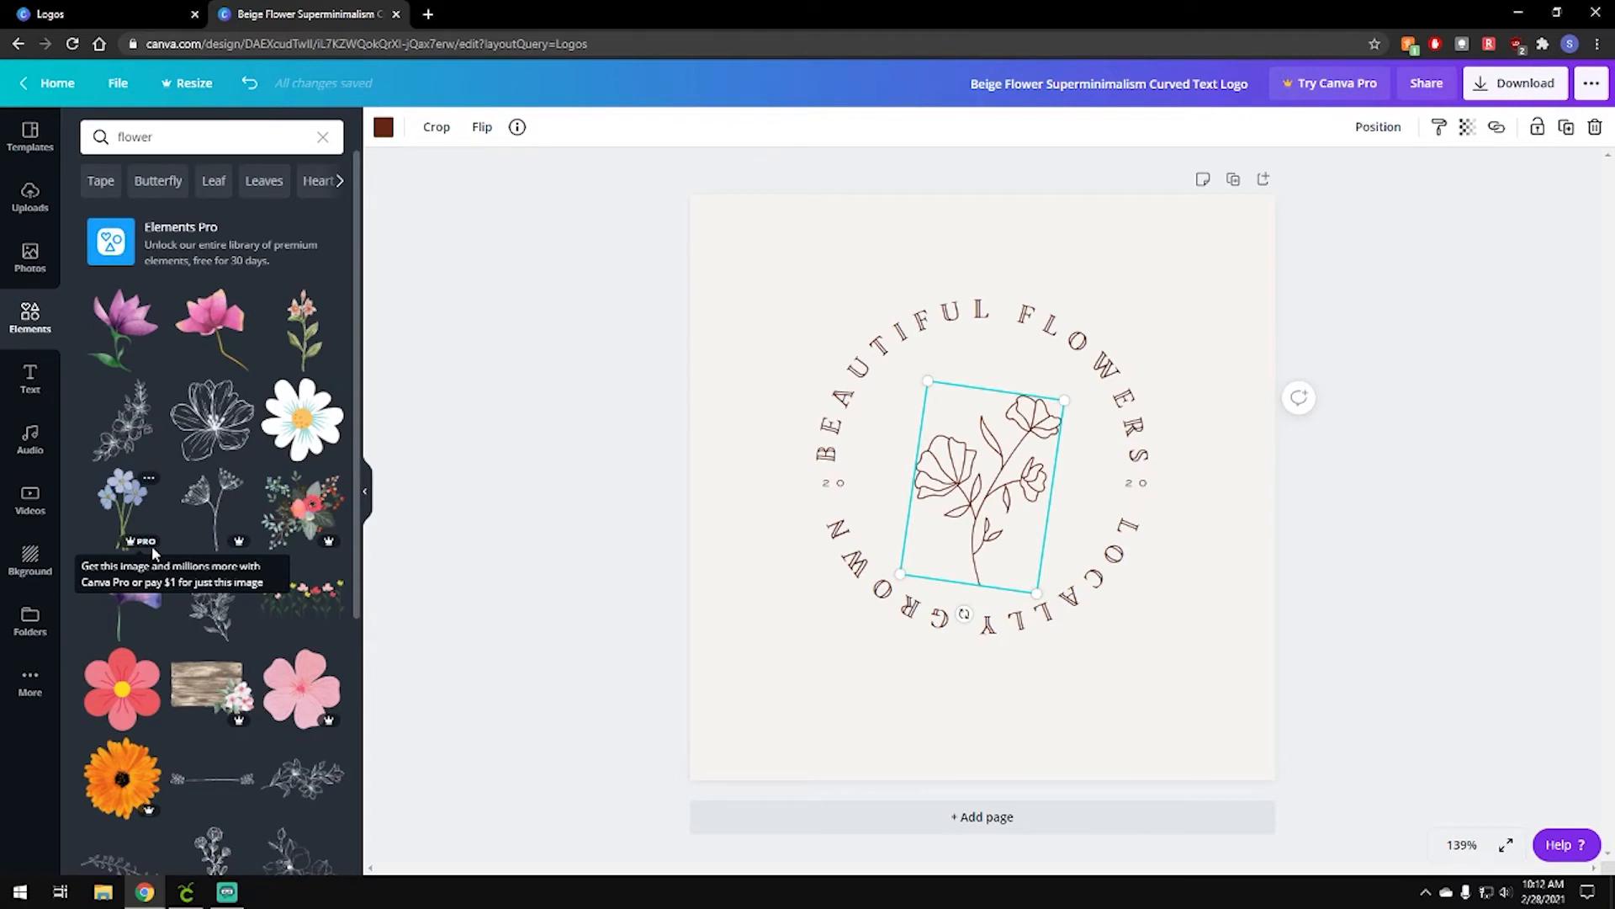
pyautogui.scroll(-5, 169, 505)
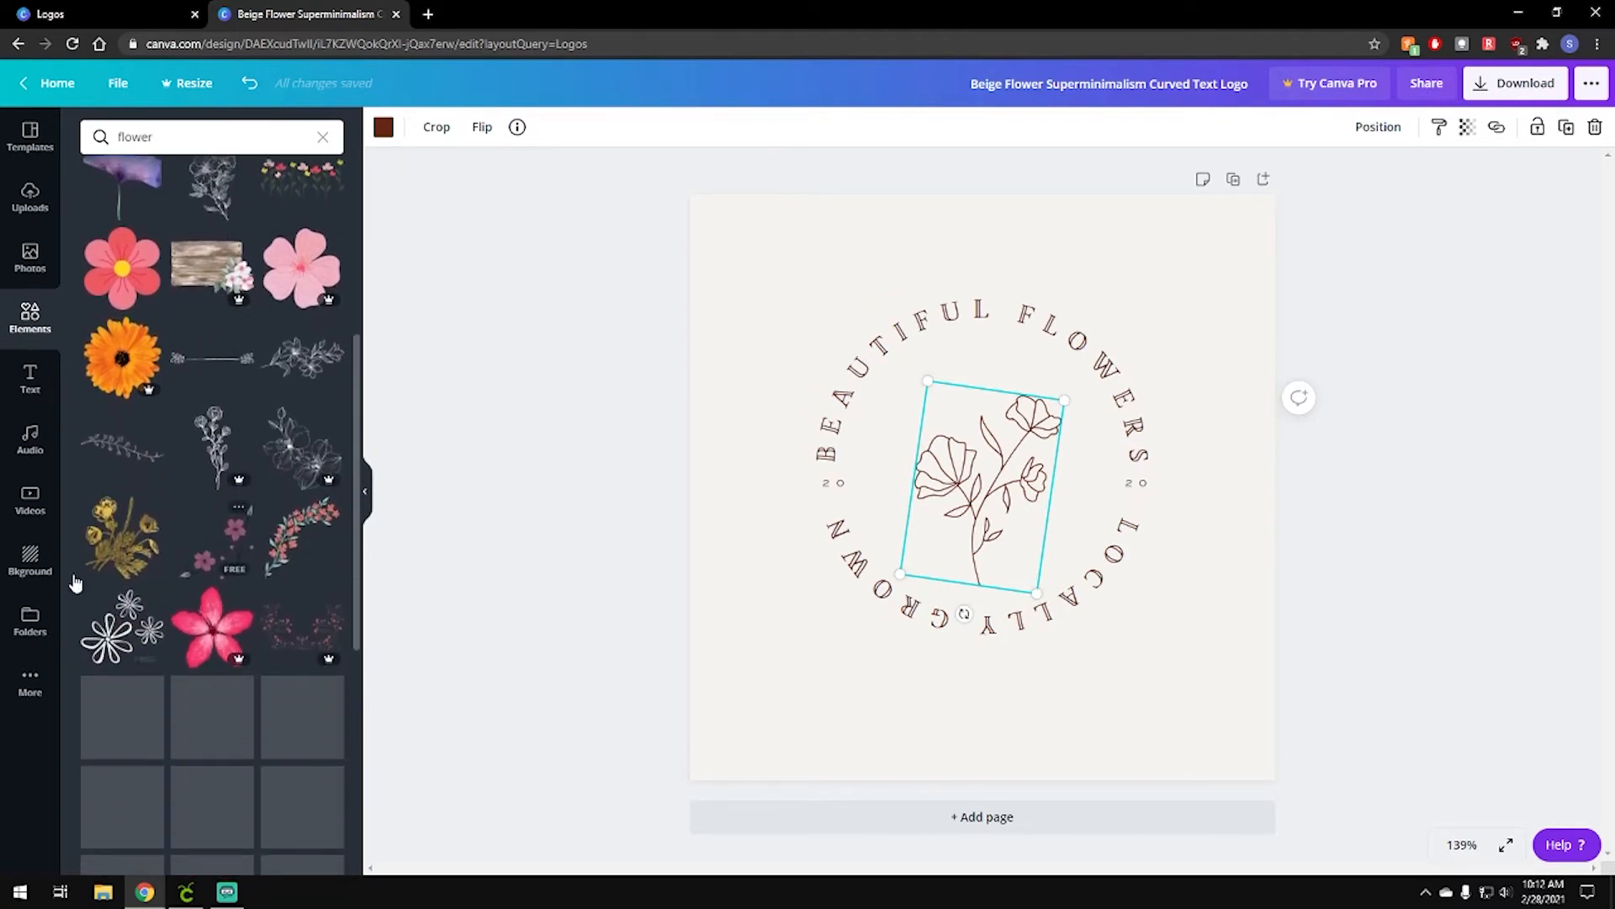
pyautogui.scroll(-3, 168, 592)
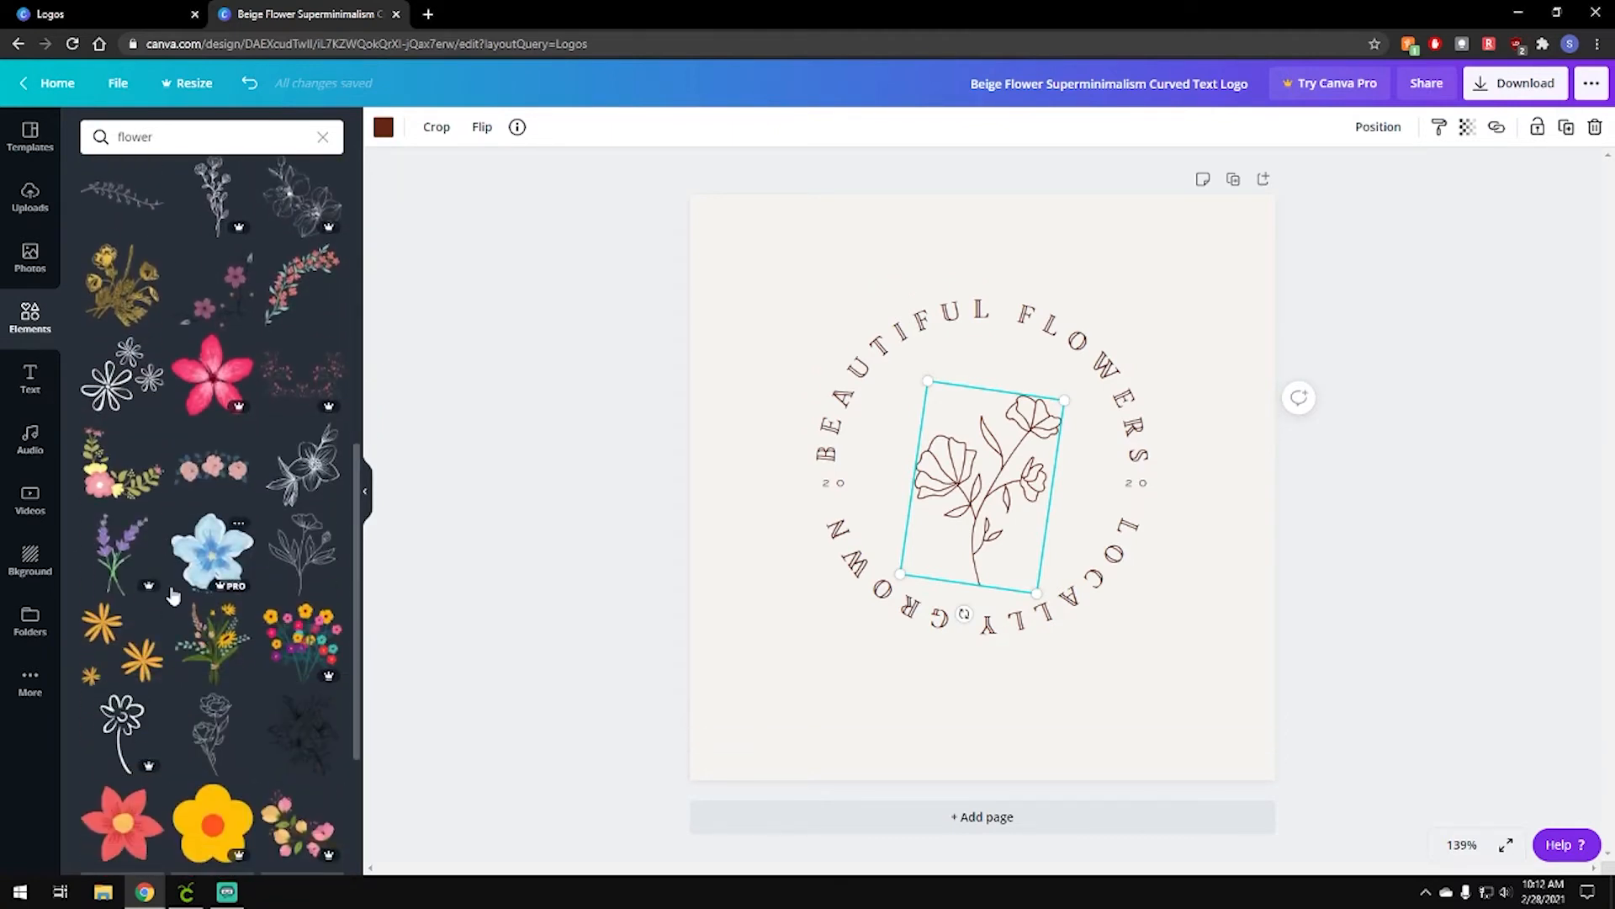
pyautogui.click(472, 504)
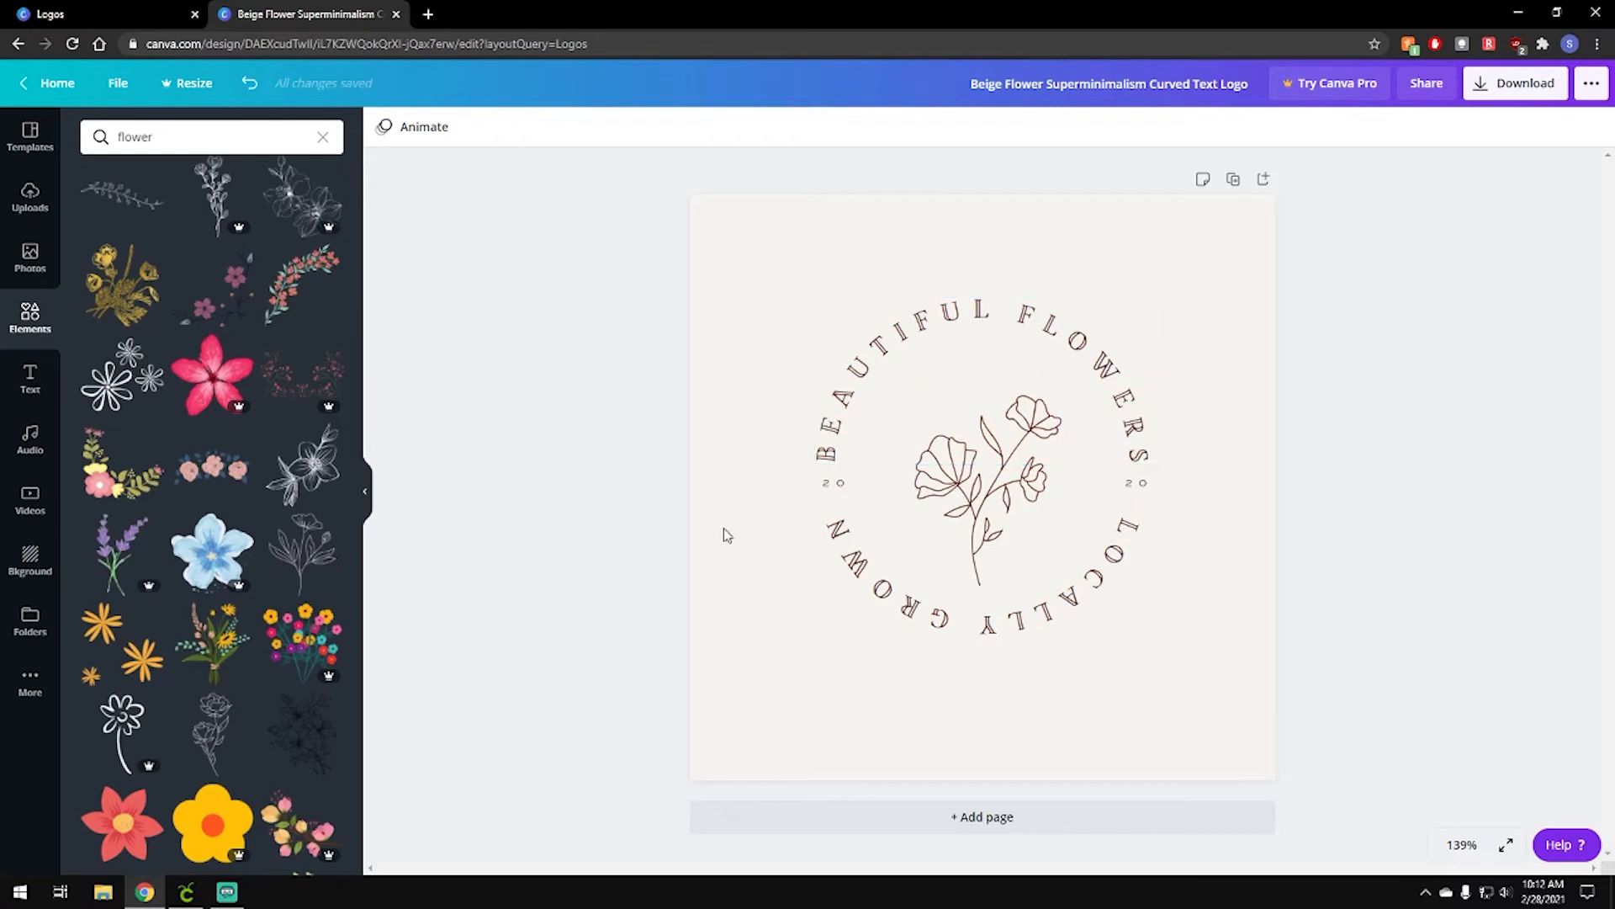
# Enlarge all the logo's text and flower artwork together to nearly fill the page and centre it on the canvas
pyautogui.moveTo(774, 318); pyautogui.dragTo(1266, 746)
pyautogui.moveTo(800, 300); pyautogui.dragTo(711, 207)
pyautogui.moveTo(1005, 488)
pyautogui.mouseDown()
pyautogui.moveTo(976, 494)
pyautogui.moveTo(997, 505)
pyautogui.mouseUp()
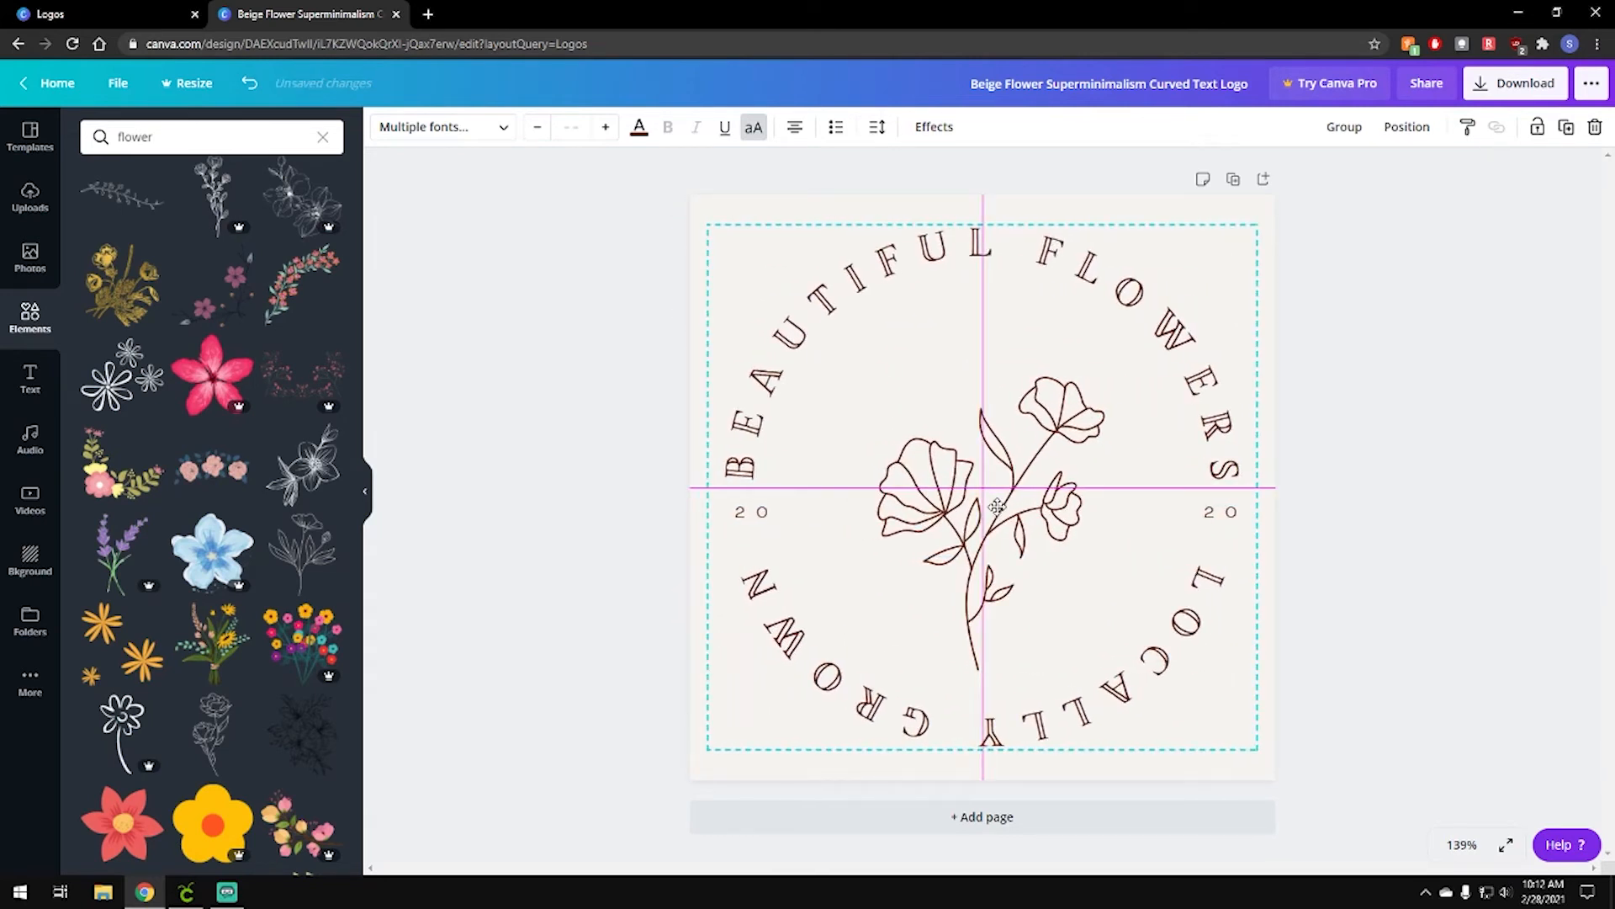
pyautogui.moveTo(997, 506); pyautogui.dragTo(997, 505)
pyautogui.click(564, 467)
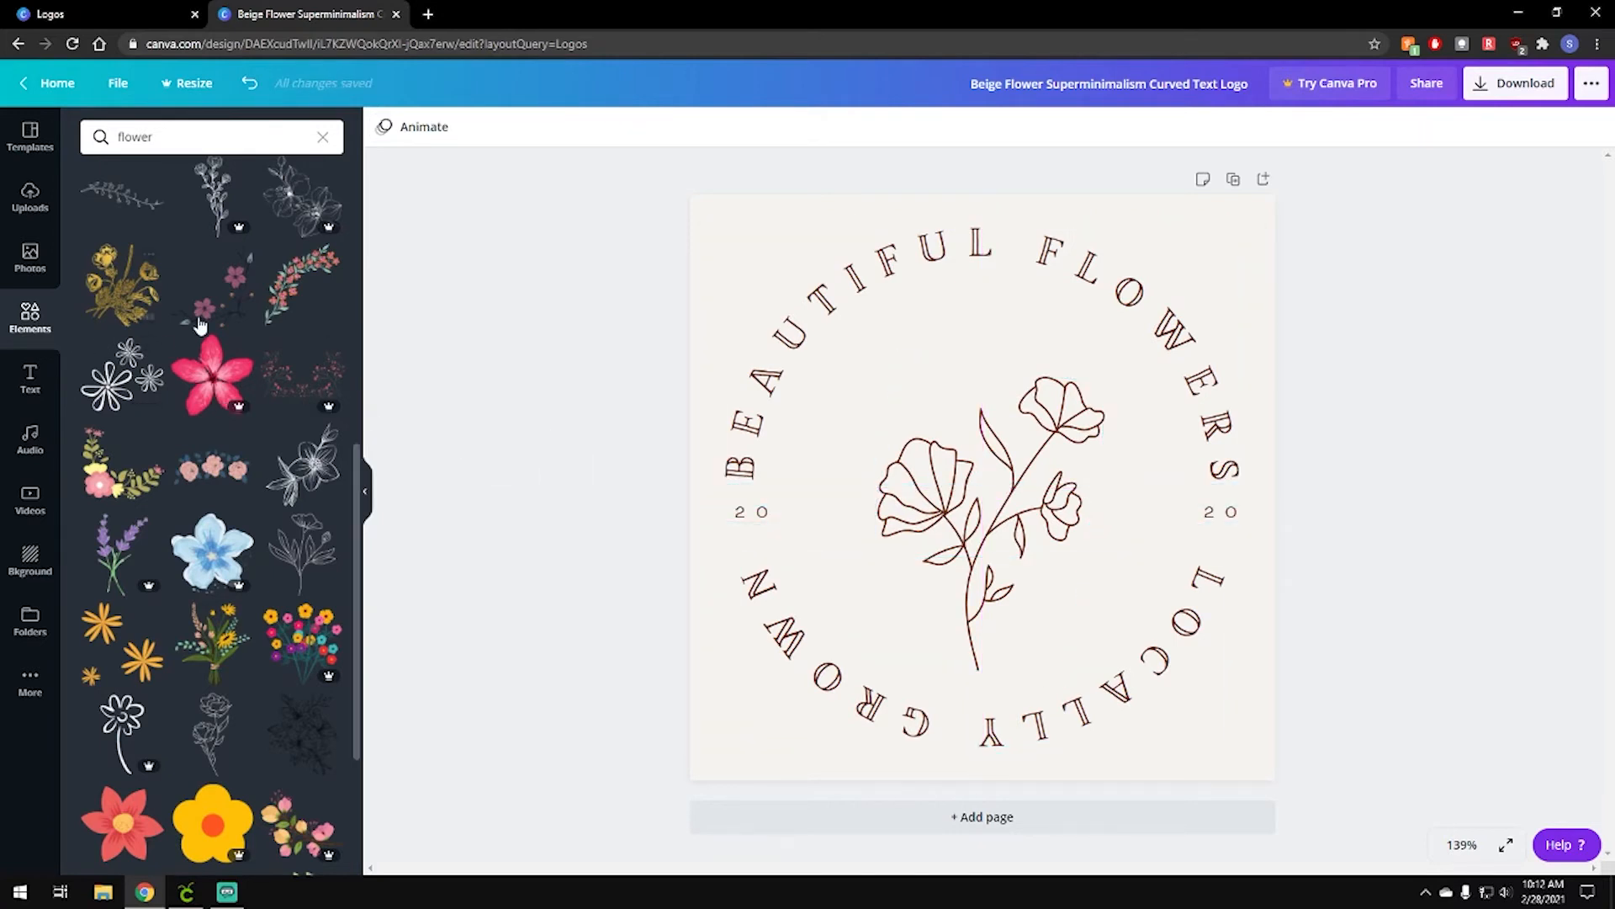
# Clear the flower search, show the full Shapes collection and add the plain filled circle to the page
pyautogui.click(323, 137)
pyautogui.scroll(5, 192, 420)
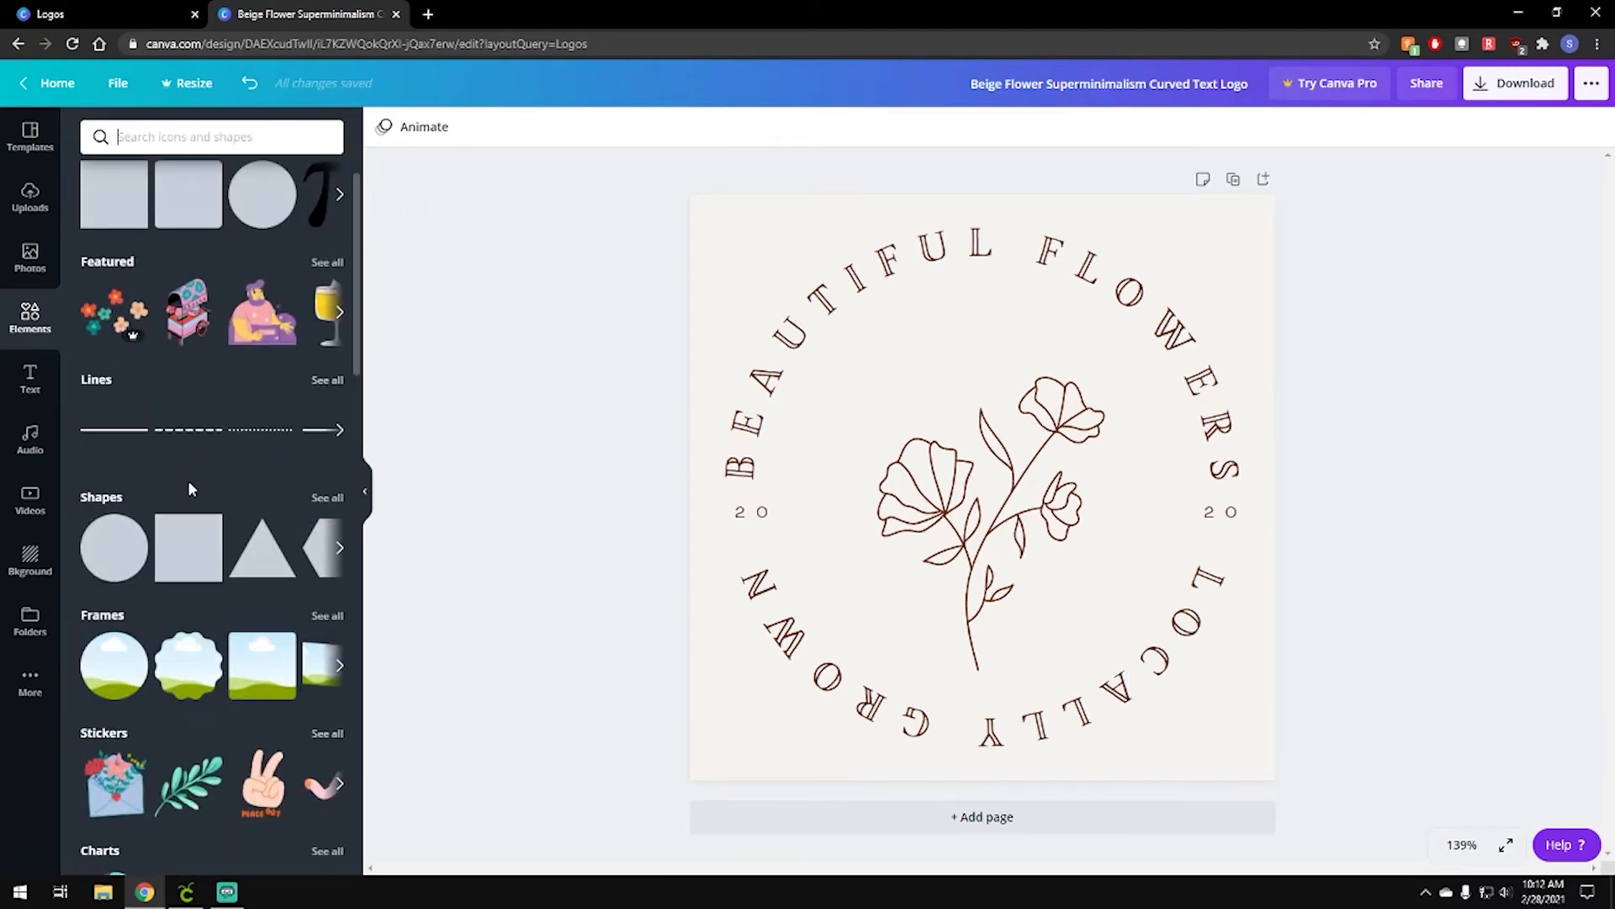
pyautogui.click(328, 499)
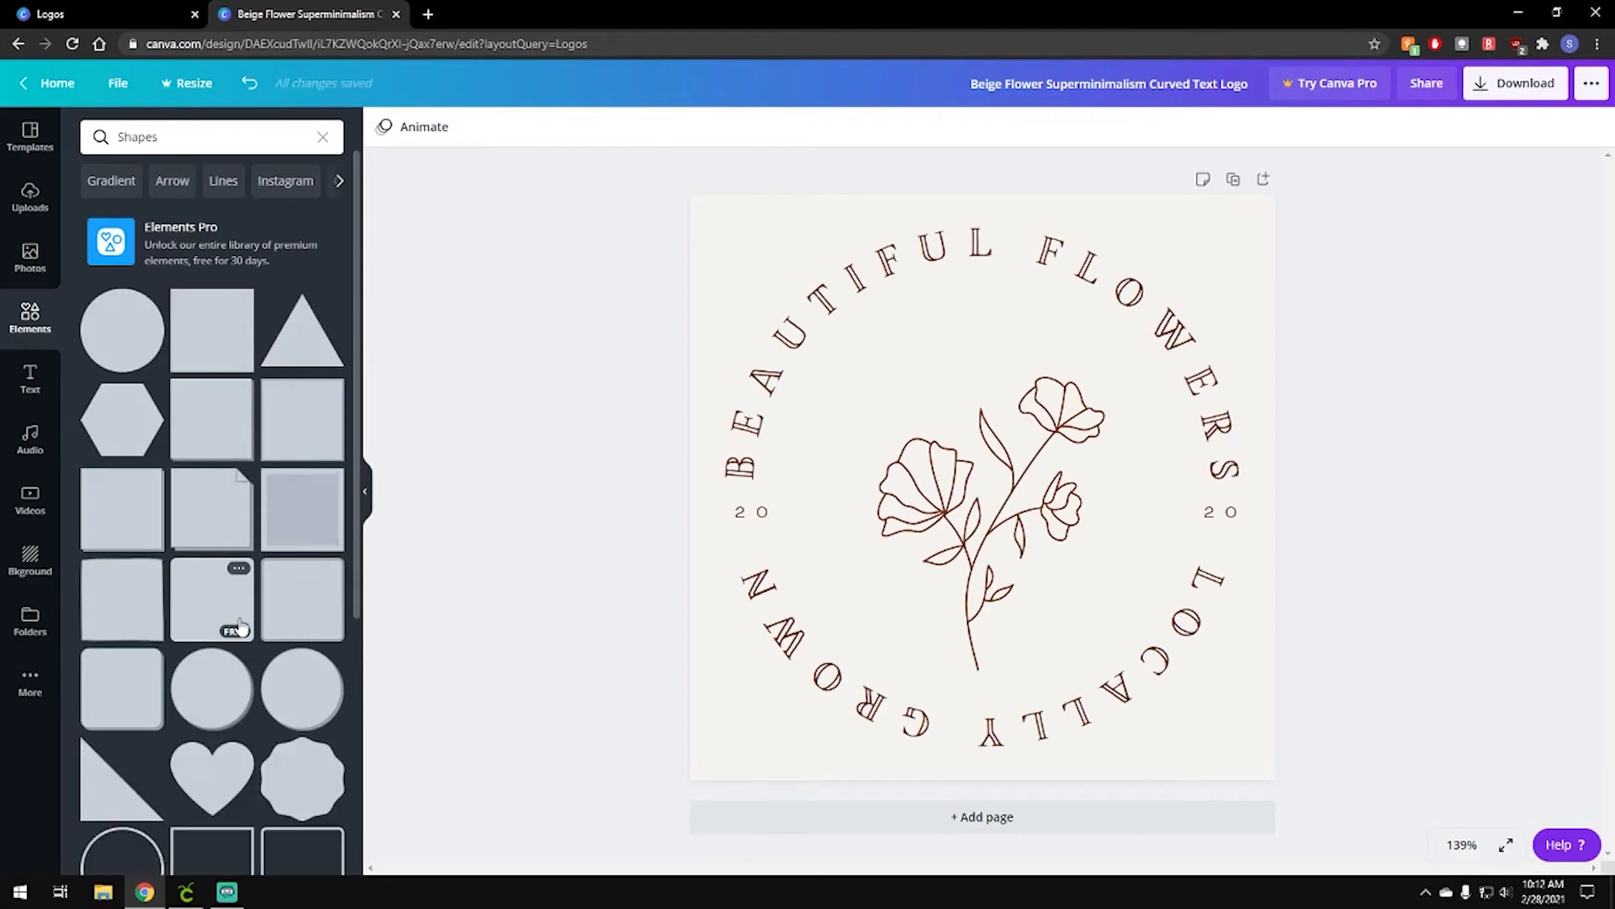
pyautogui.scroll(-3, 238, 620)
pyautogui.scroll(3, 238, 620)
pyautogui.click(137, 345)
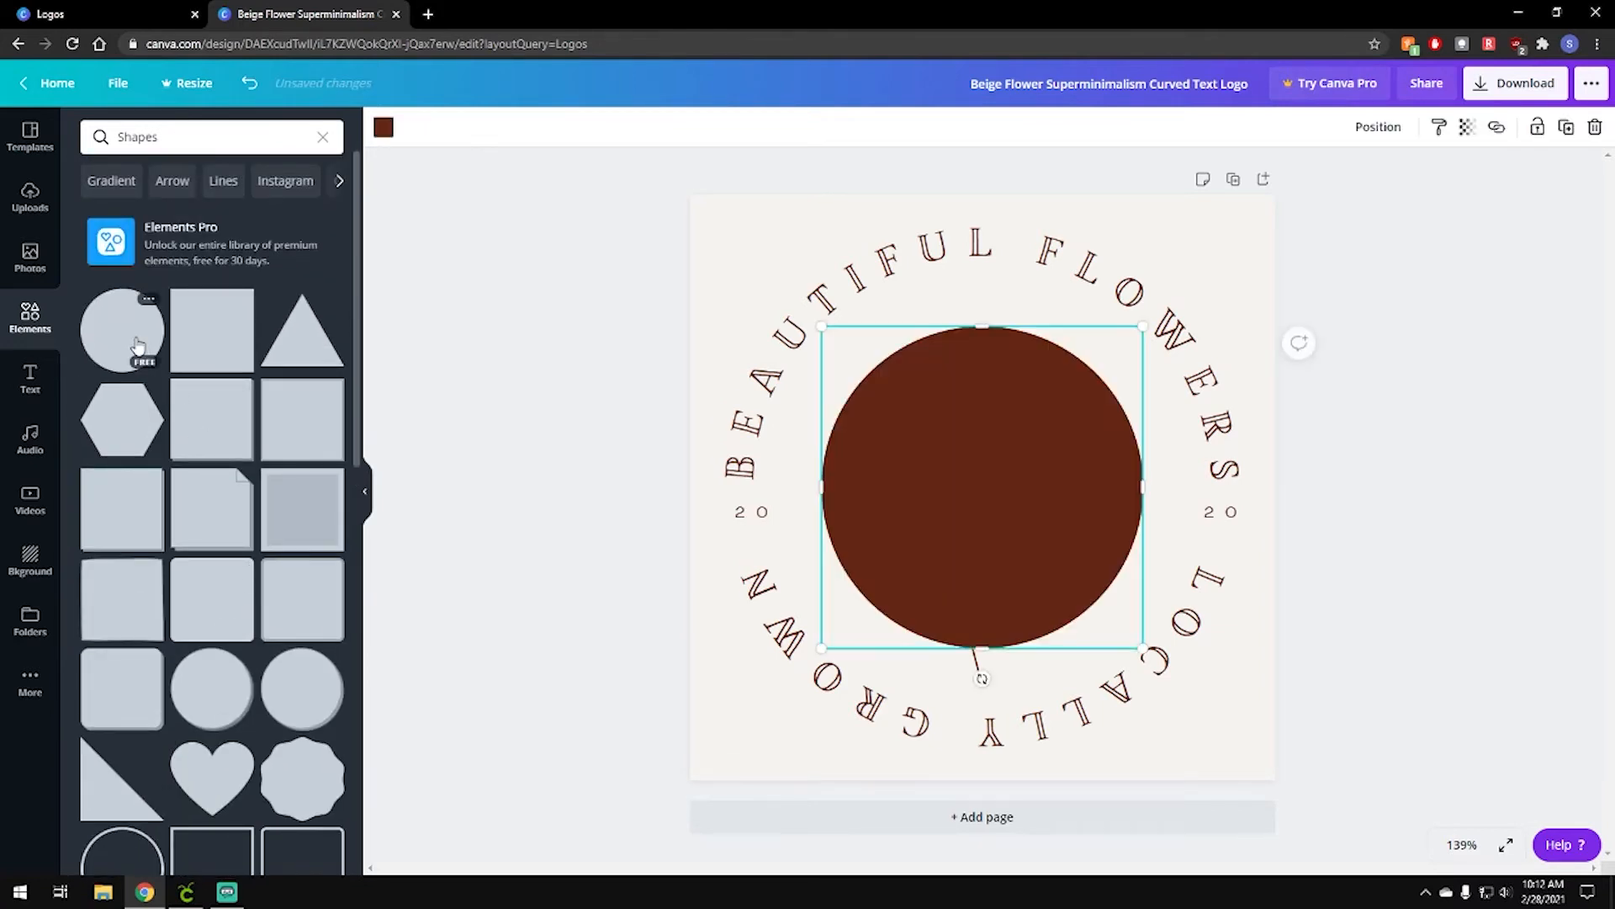
# Enlarge the circle to about 483 by 483 so it nearly fills the page, and centre it horizontally
pyautogui.moveTo(931, 487); pyautogui.dragTo(818, 462)
pyautogui.moveTo(1035, 310); pyautogui.dragTo(1222, 290)
pyautogui.moveTo(1151, 631); pyautogui.dragTo(1259, 779)
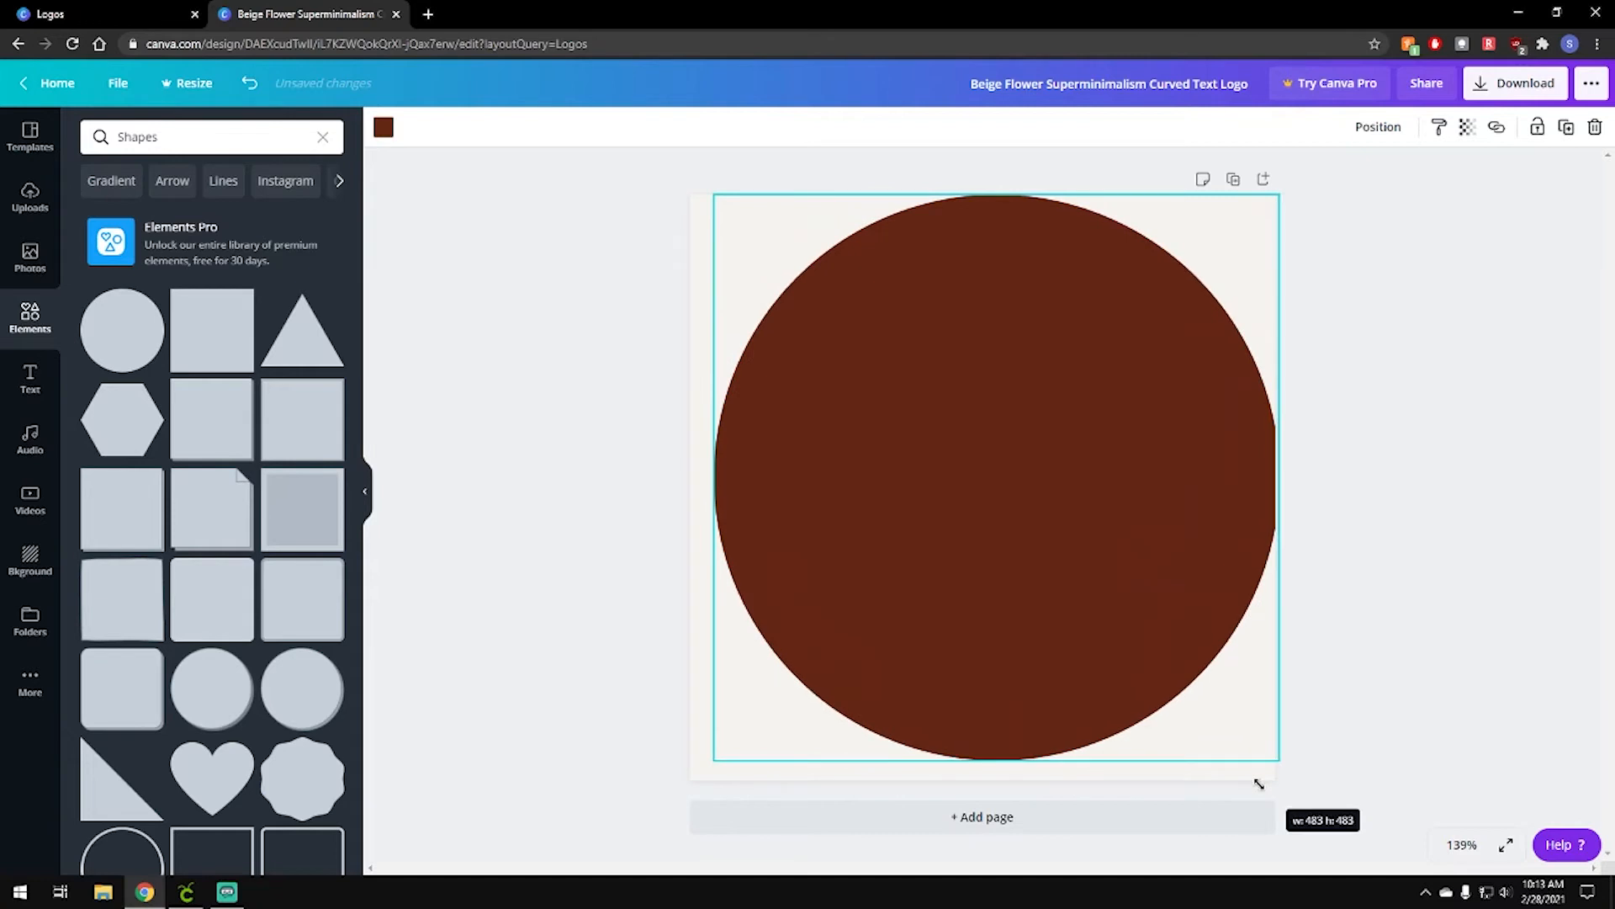
pyautogui.moveTo(1057, 642); pyautogui.dragTo(1040, 631)
# Send the circle behind the text and flower and recolour it with the off-white document colour
pyautogui.rightClick(1064, 559)
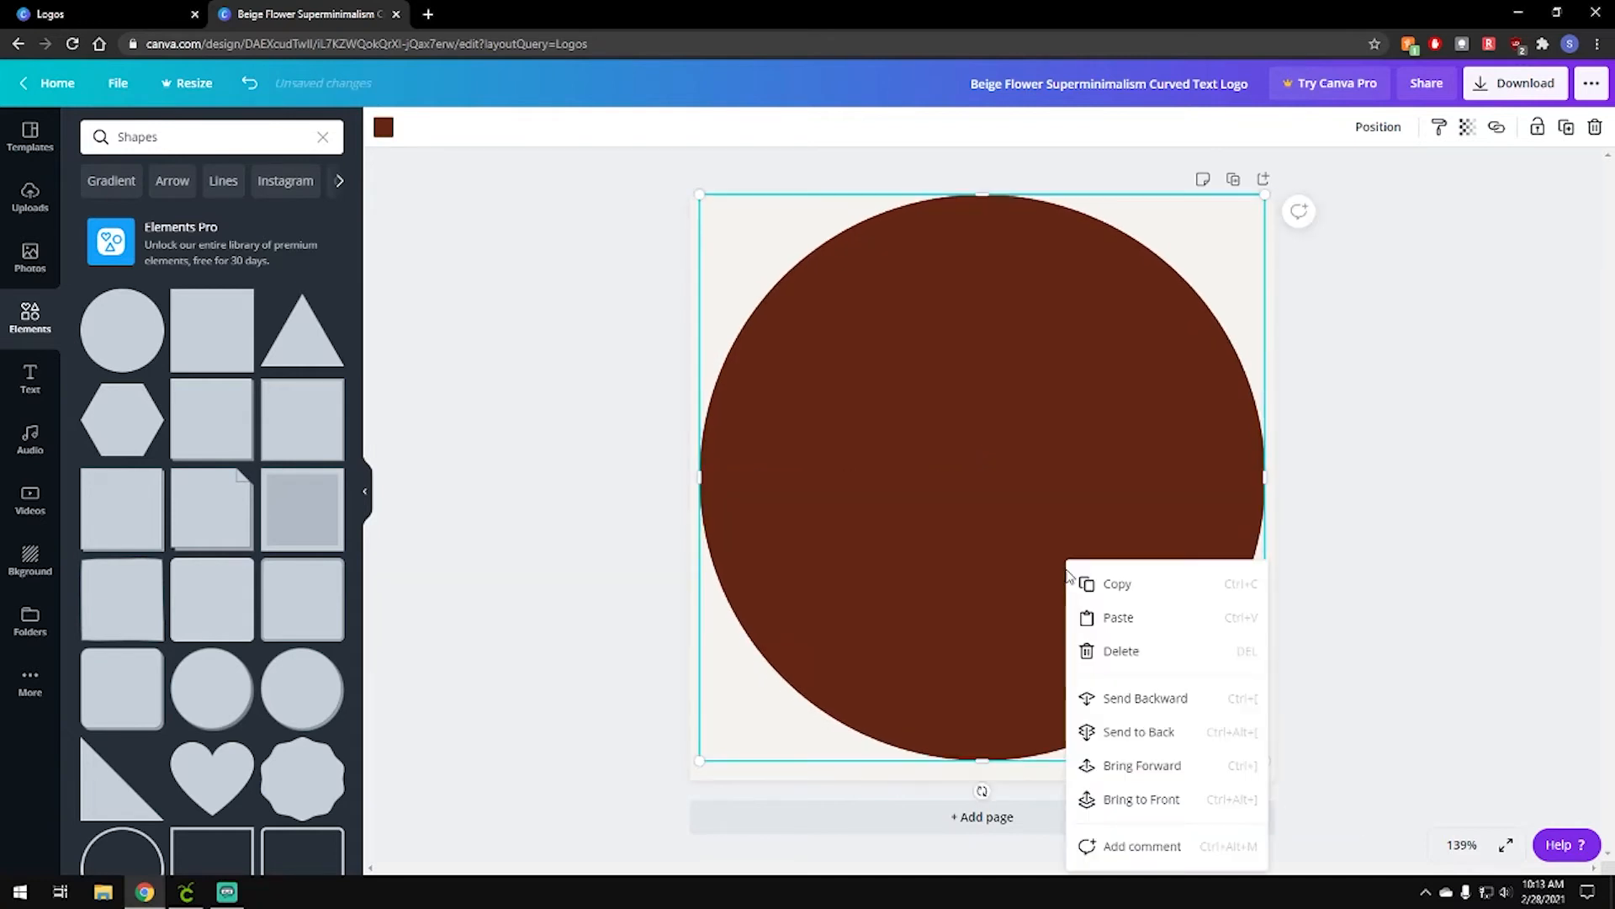
pyautogui.click(1135, 728)
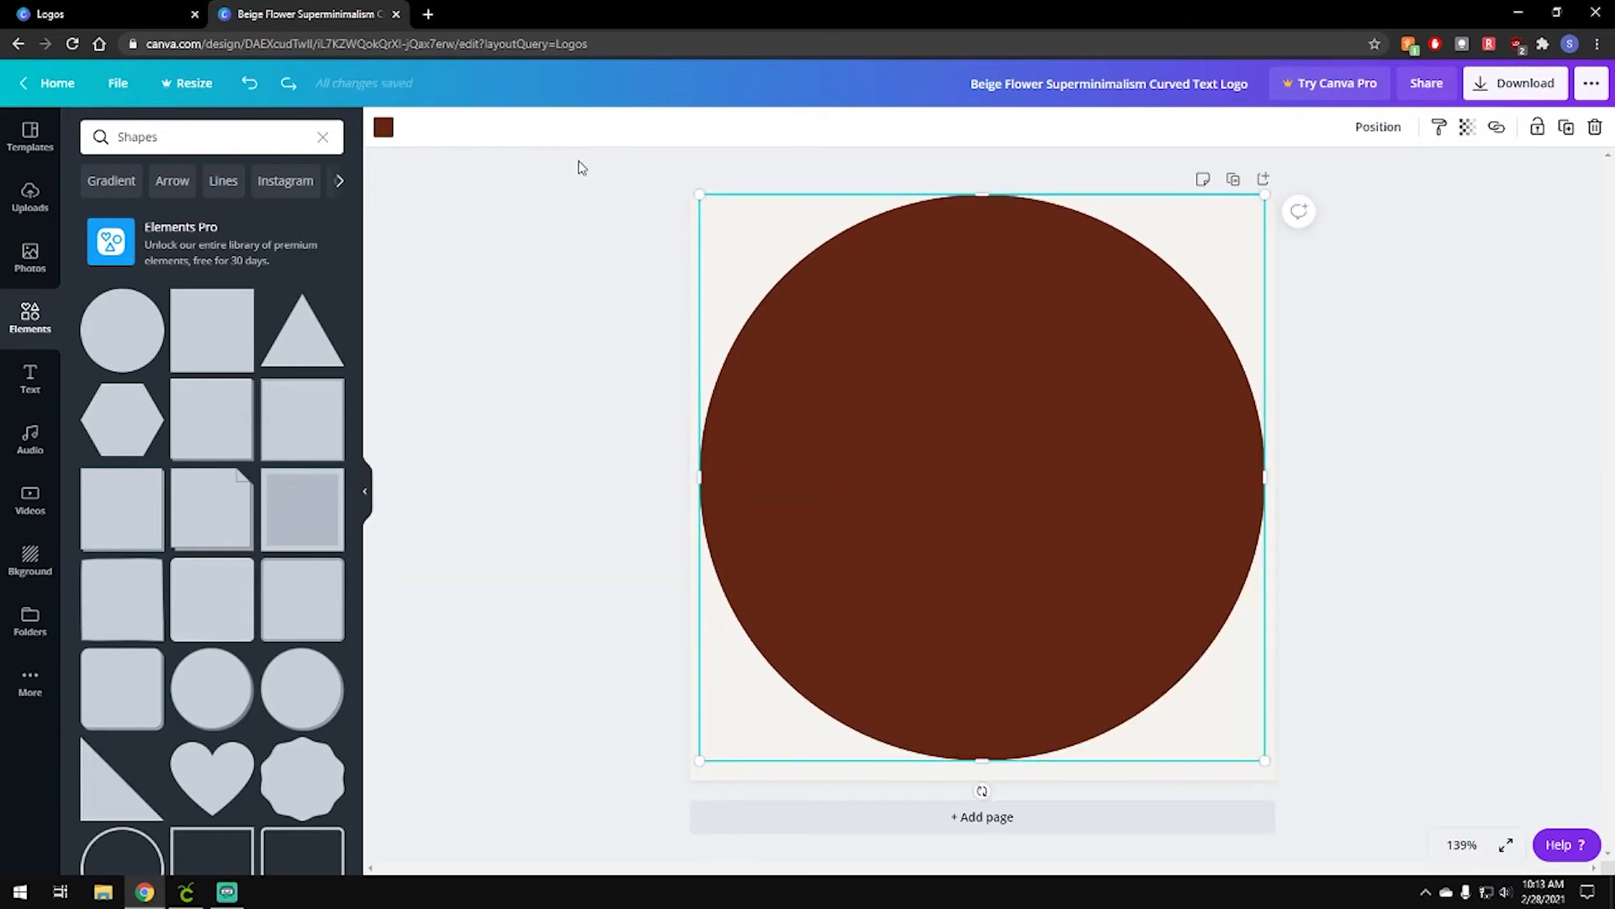
pyautogui.click(384, 127)
pyautogui.click(144, 293)
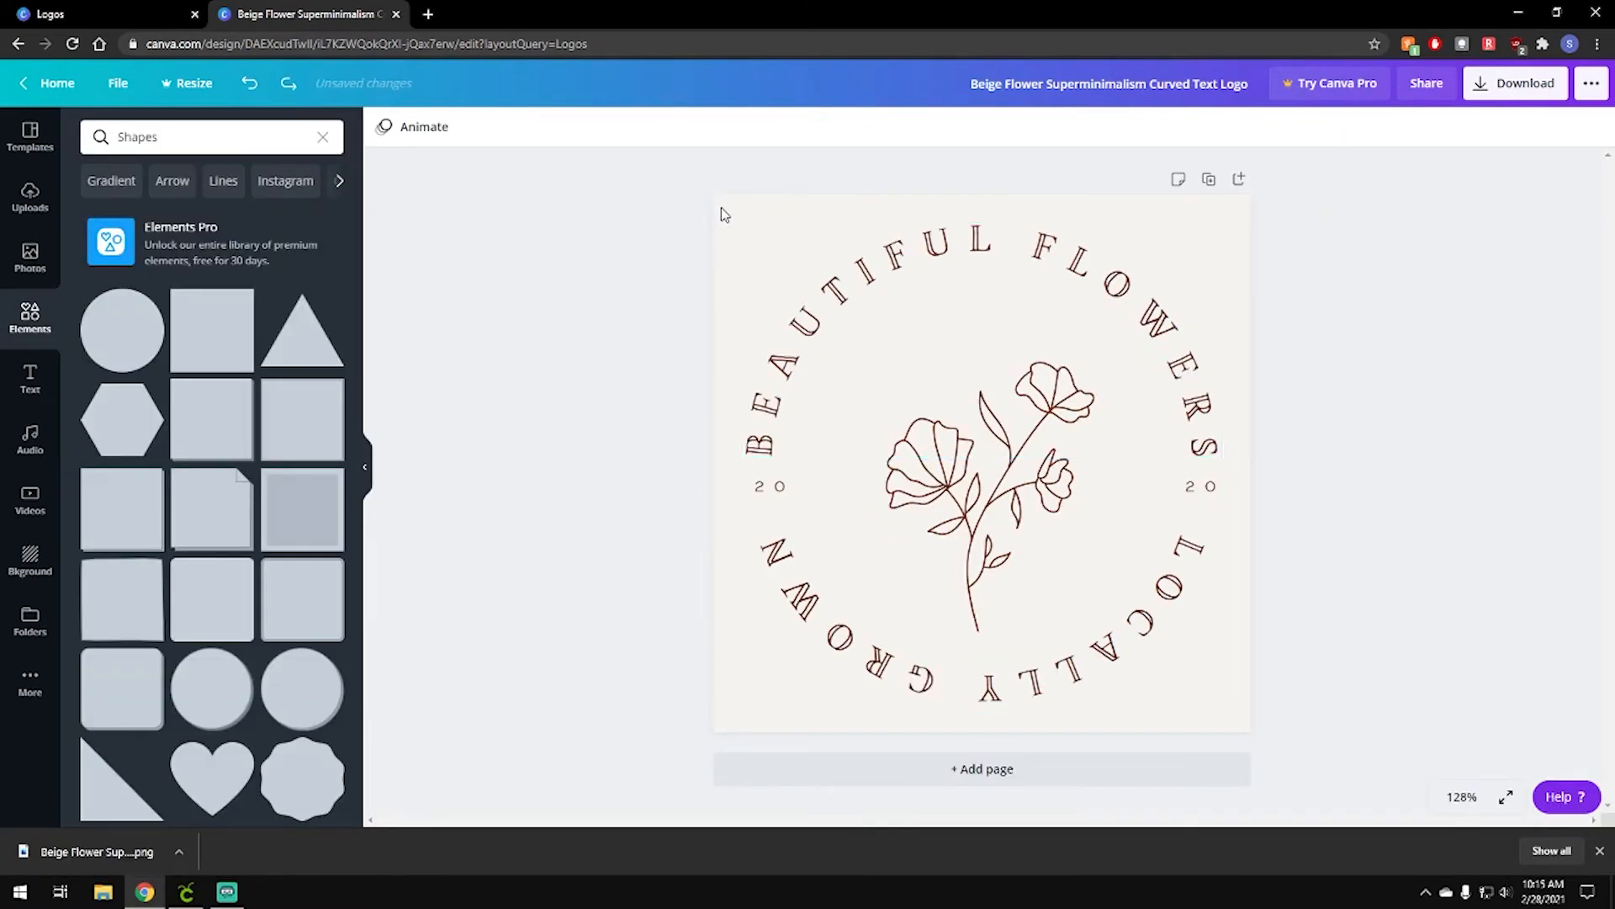
# Set the page background to black and move the off-white circle down slightly to centre it vertically
pyautogui.click(722, 218)
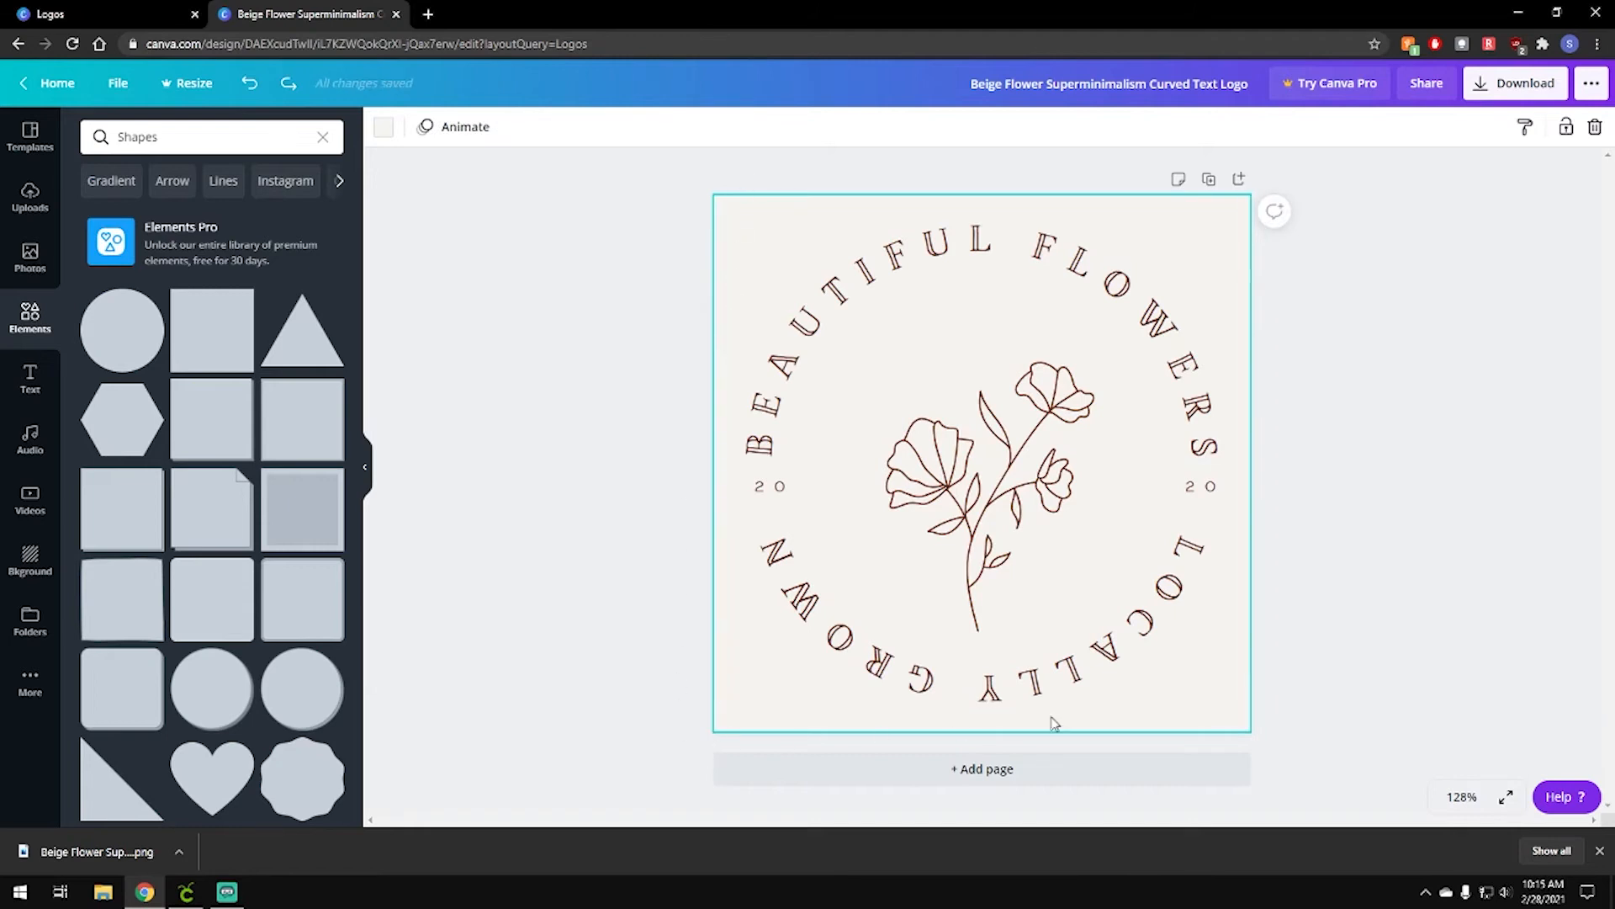
pyautogui.click(389, 130)
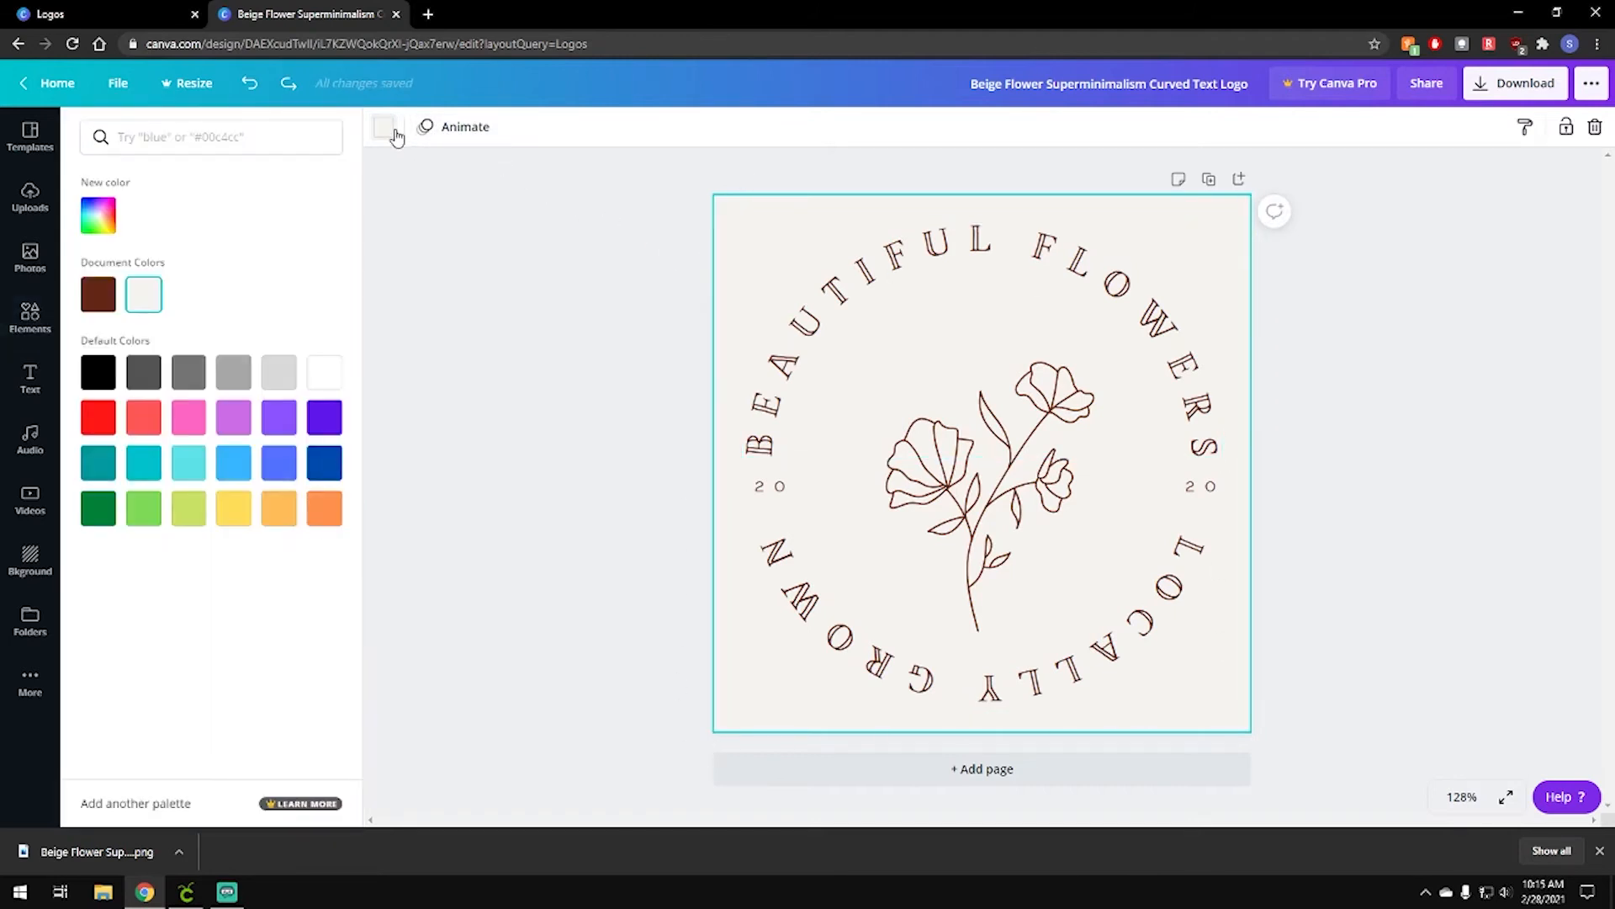
pyautogui.click(101, 372)
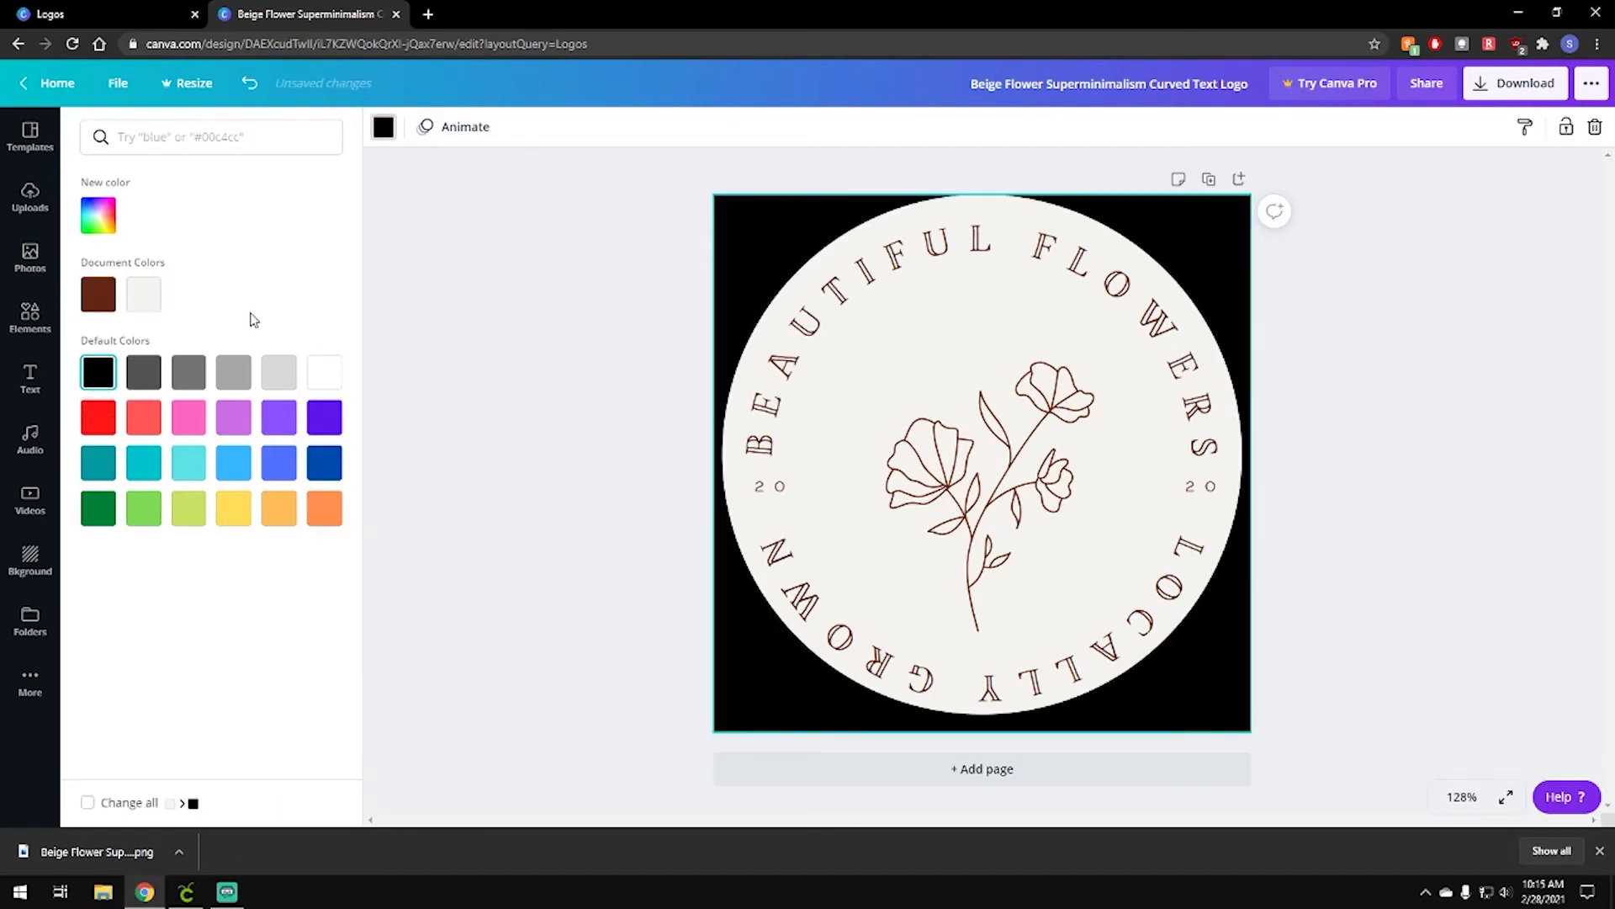
pyautogui.click(591, 444)
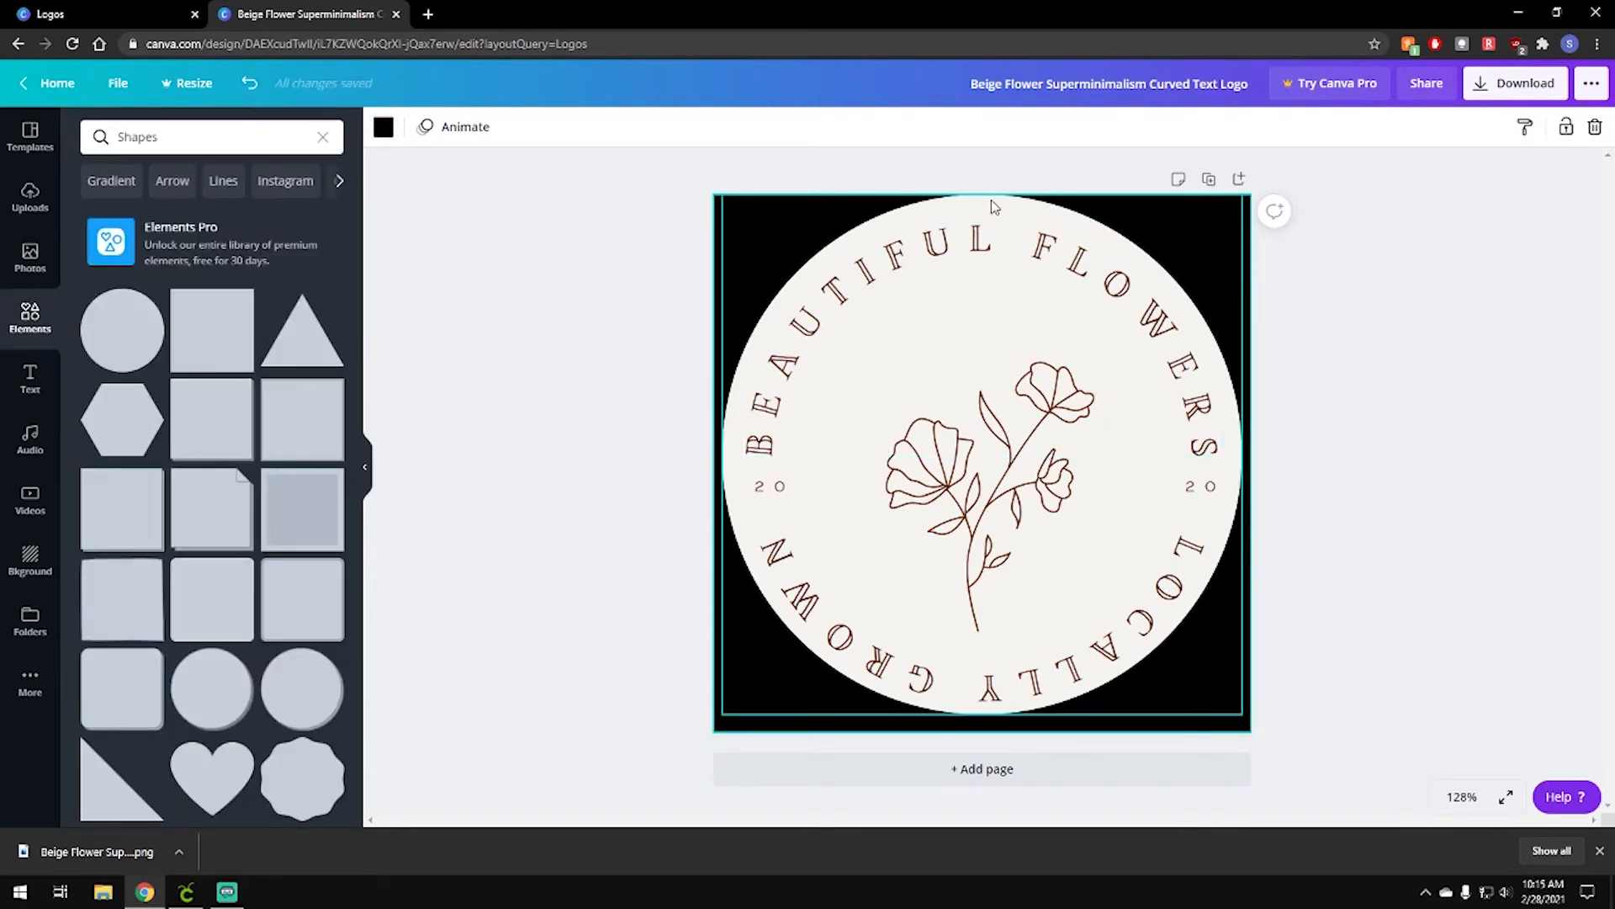
pyautogui.moveTo(993, 206); pyautogui.dragTo(992, 214)
pyautogui.click(1269, 217)
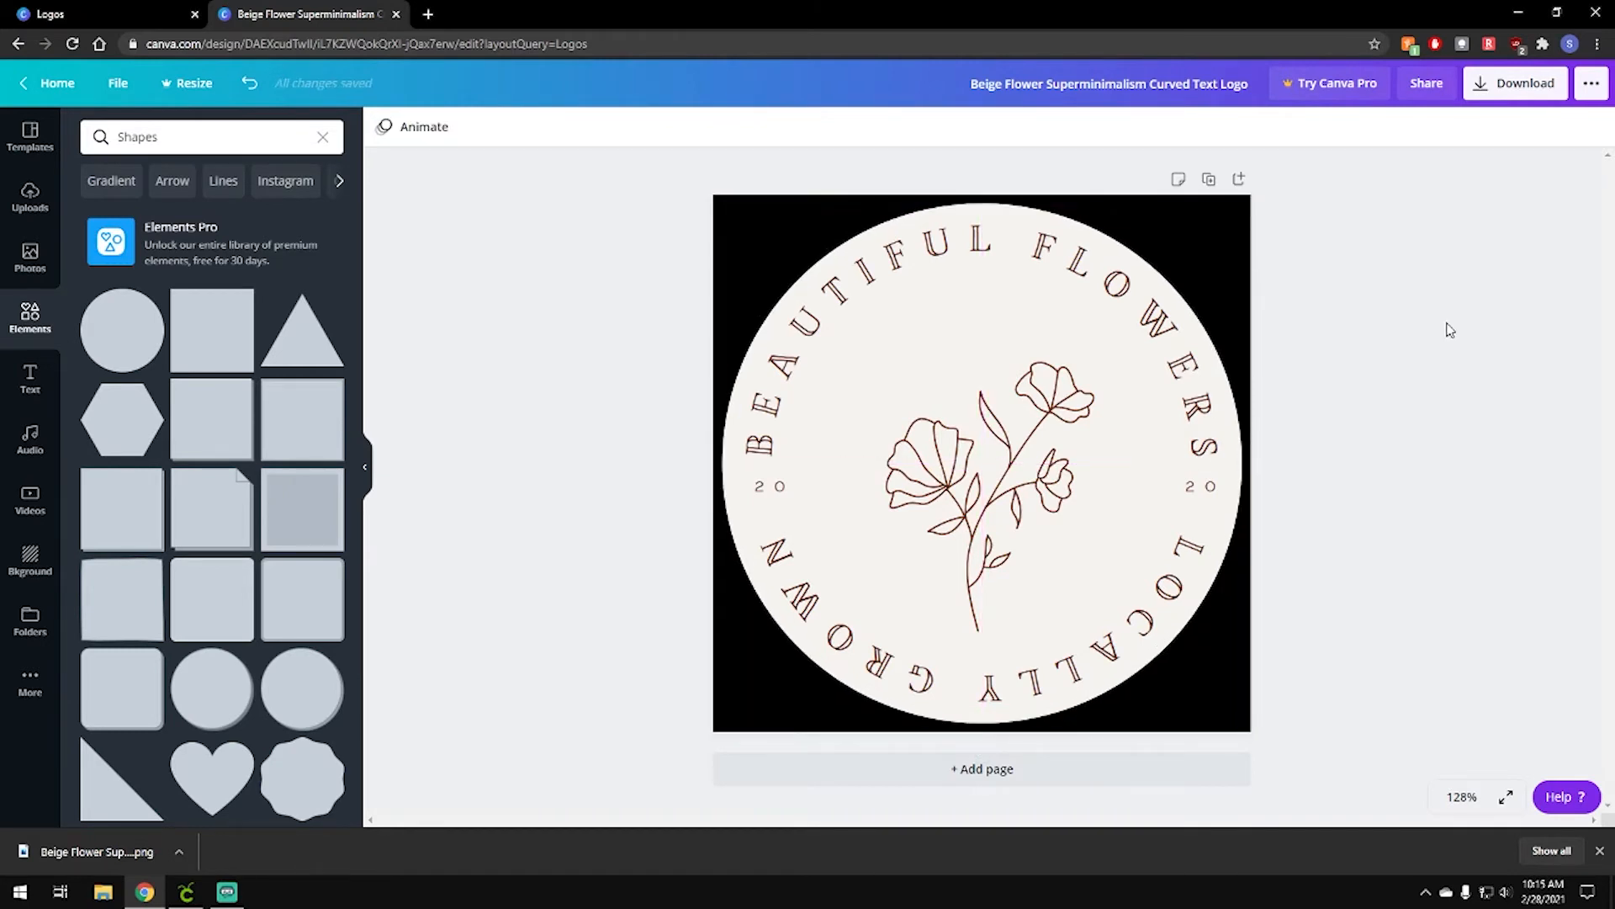
# Download the finished logo with the PNG file type
pyautogui.click(1519, 100)
pyautogui.click(1417, 210)
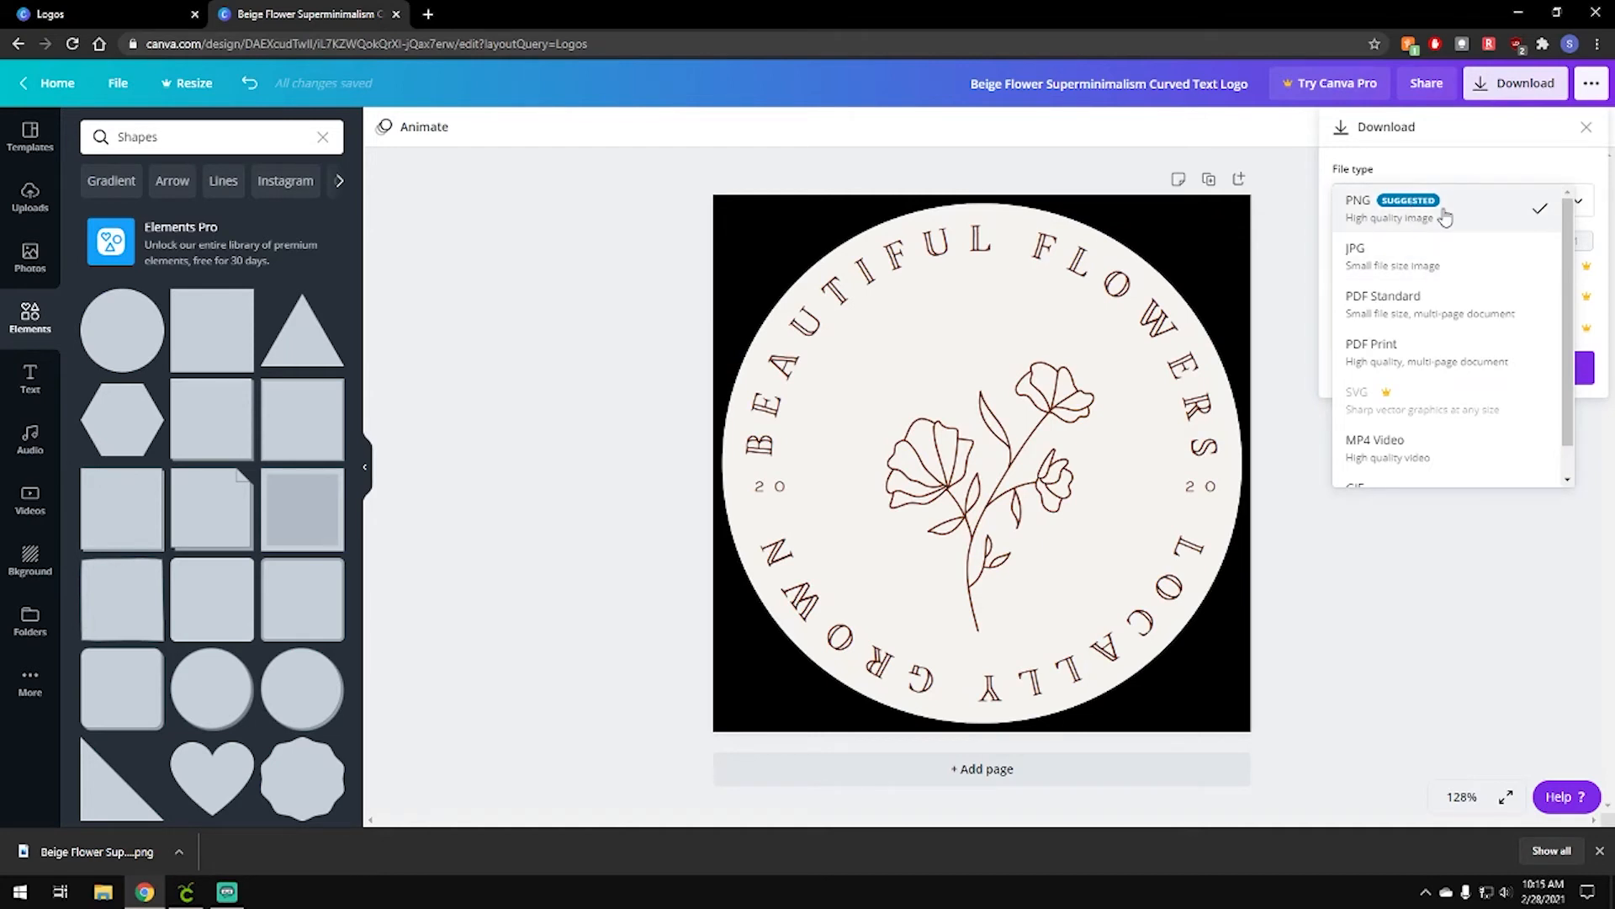
pyautogui.click(1444, 217)
pyautogui.click(1445, 367)
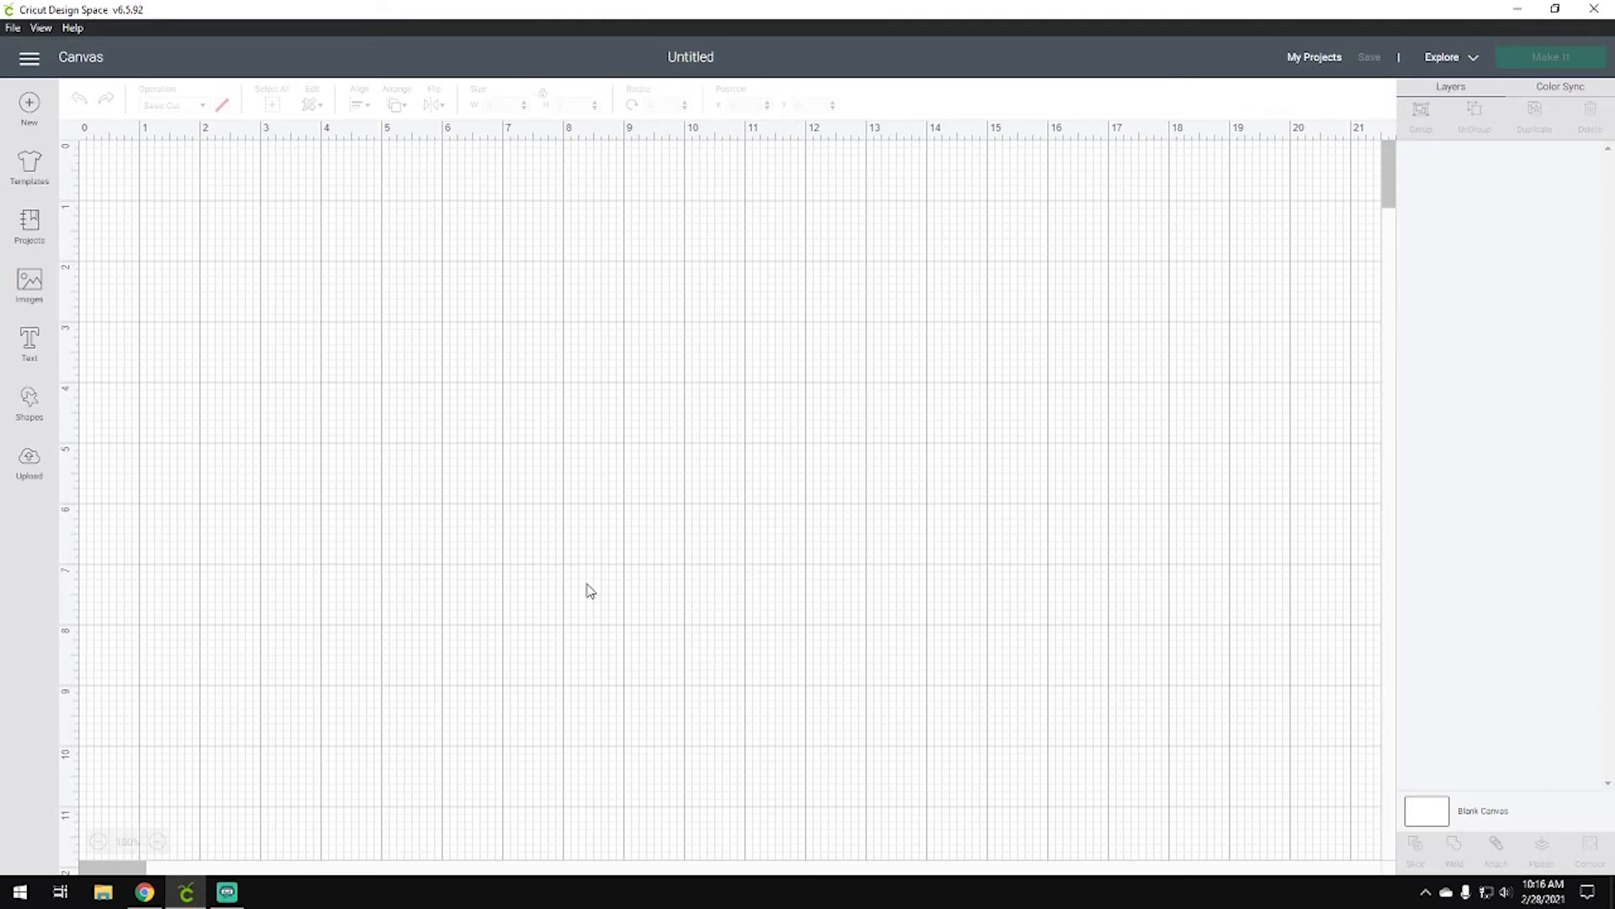
# Switch to Cricut Design Space and import the downloaded logo PNG as a Complex image
pyautogui.click(31, 475)
pyautogui.click(447, 440)
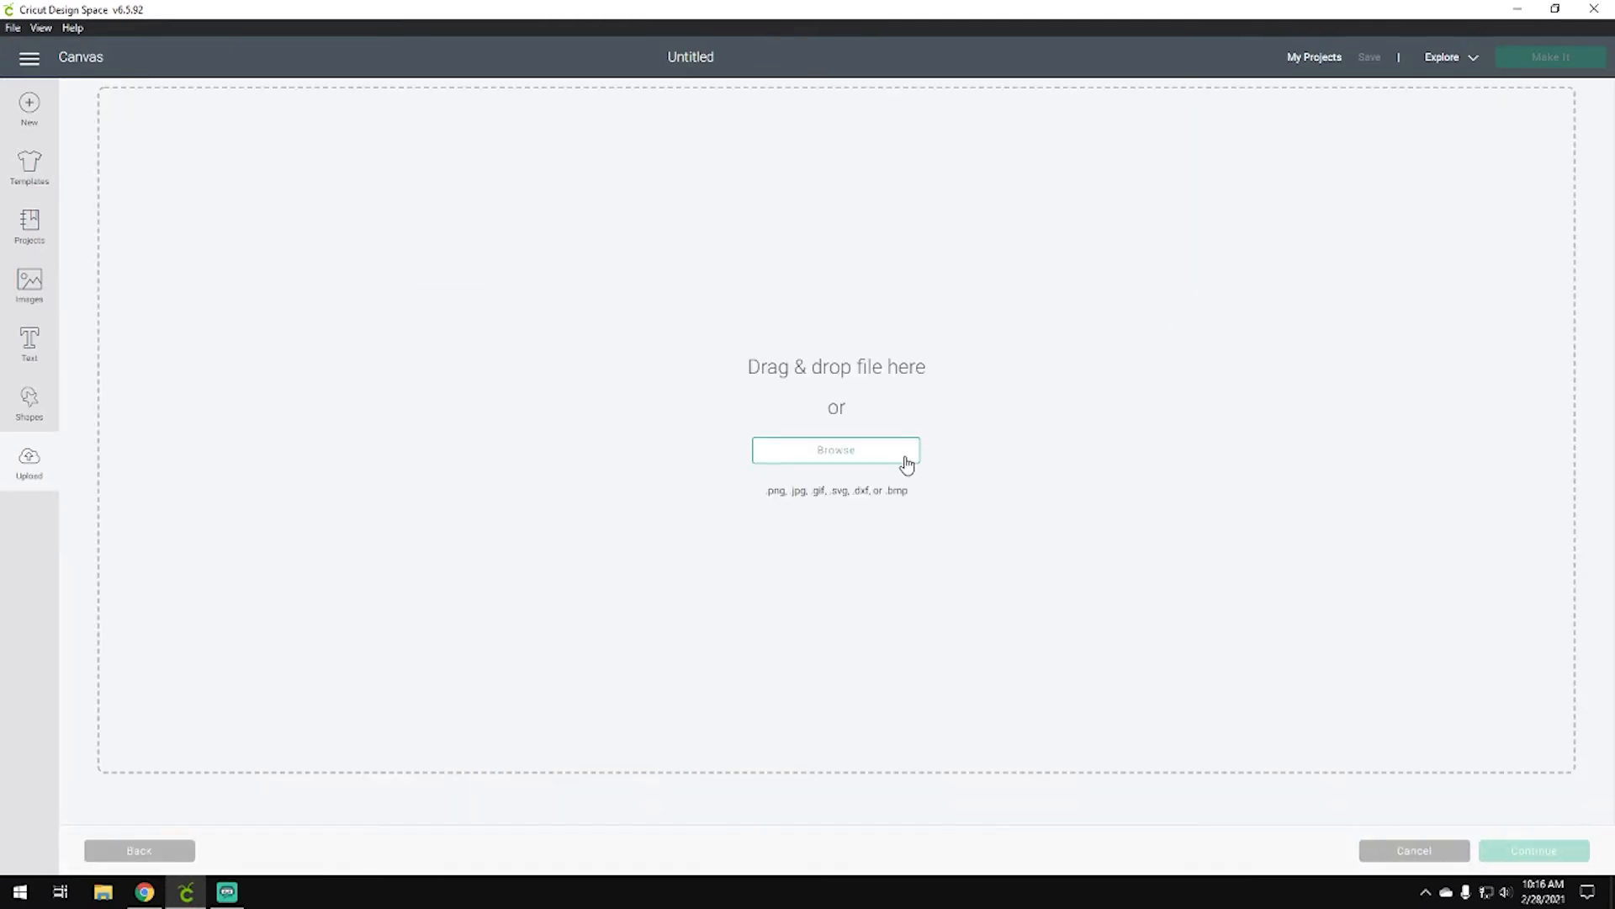
pyautogui.click(905, 458)
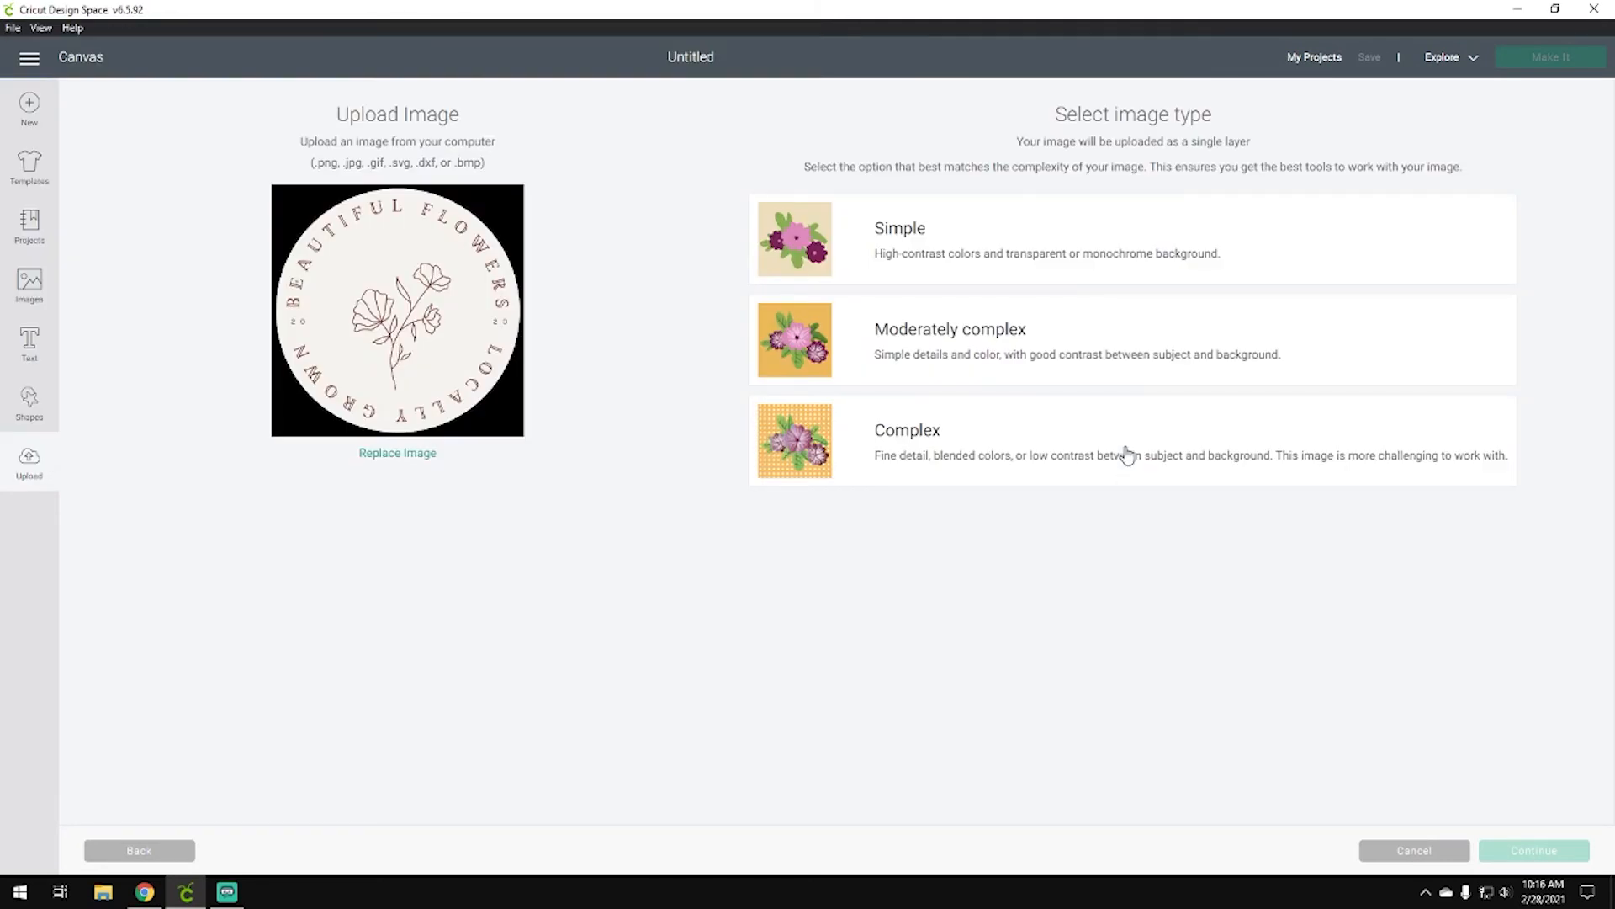
pyautogui.click(1128, 455)
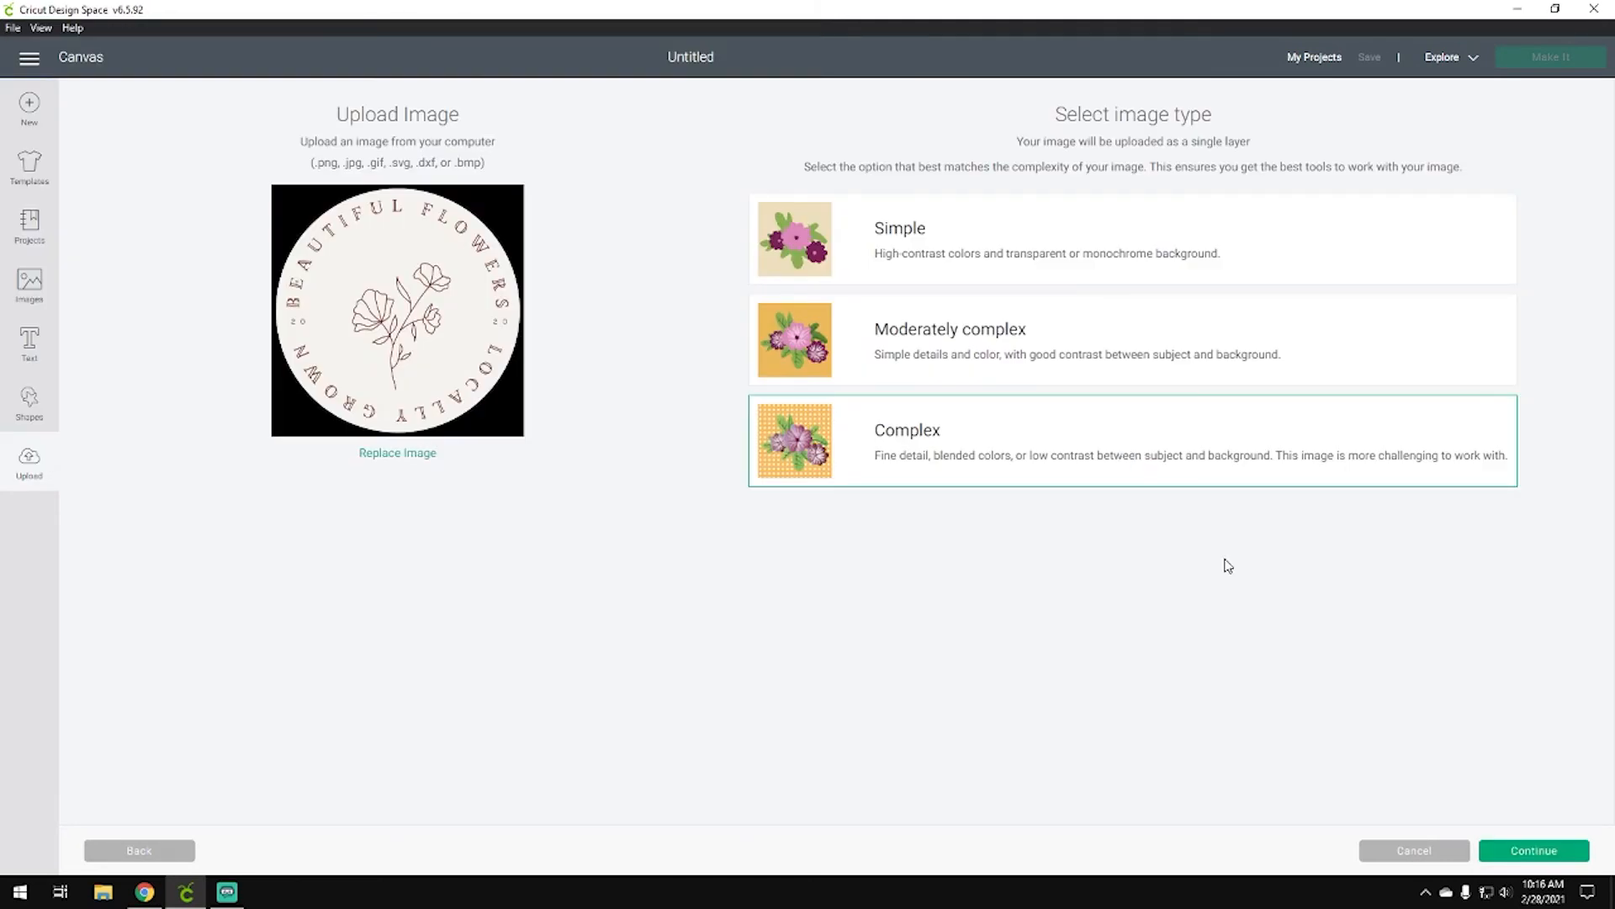
pyautogui.click(1527, 858)
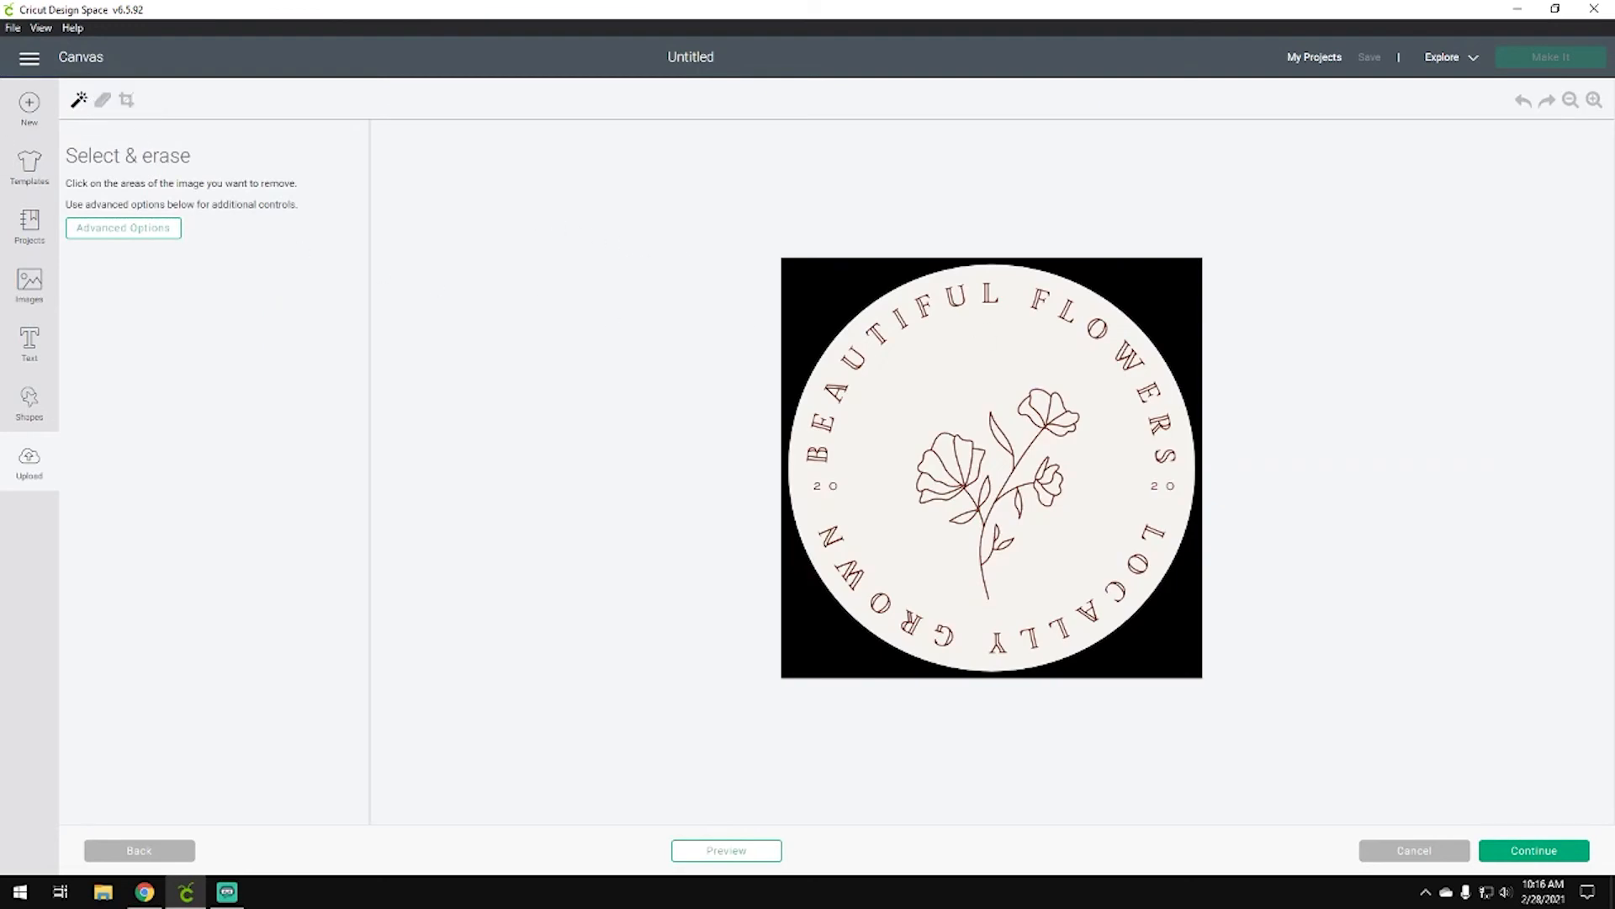
# Erase the black background around the circular logo and upload it as a Print Then Cut image onto the canvas
pyautogui.click(816, 274)
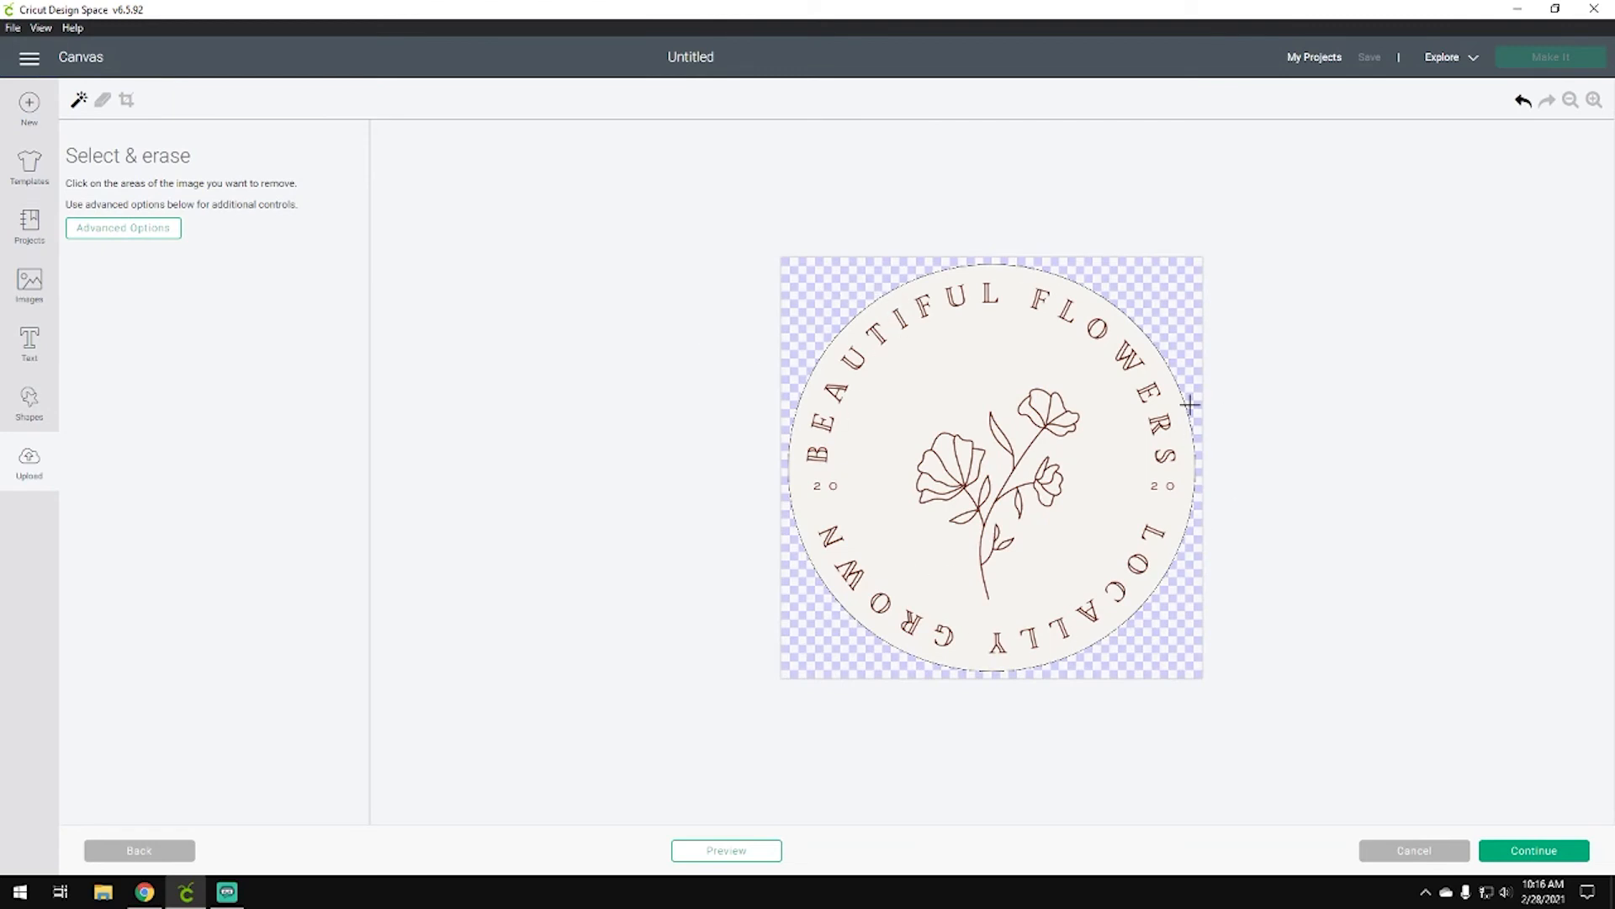
pyautogui.click(1533, 850)
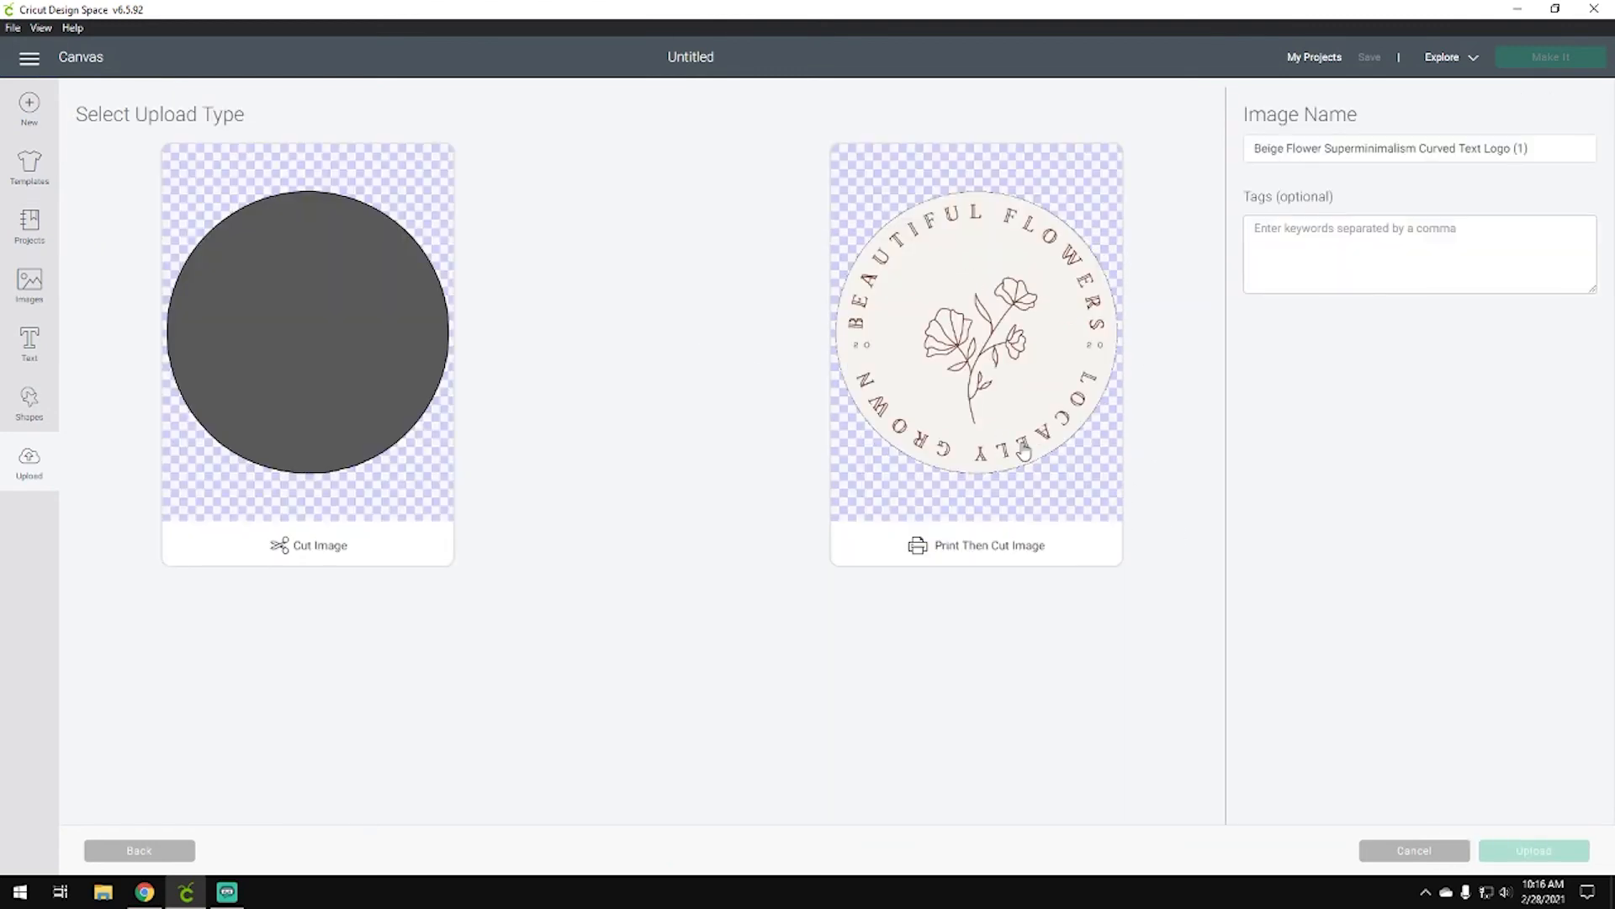
pyautogui.click(1023, 452)
pyautogui.click(1517, 856)
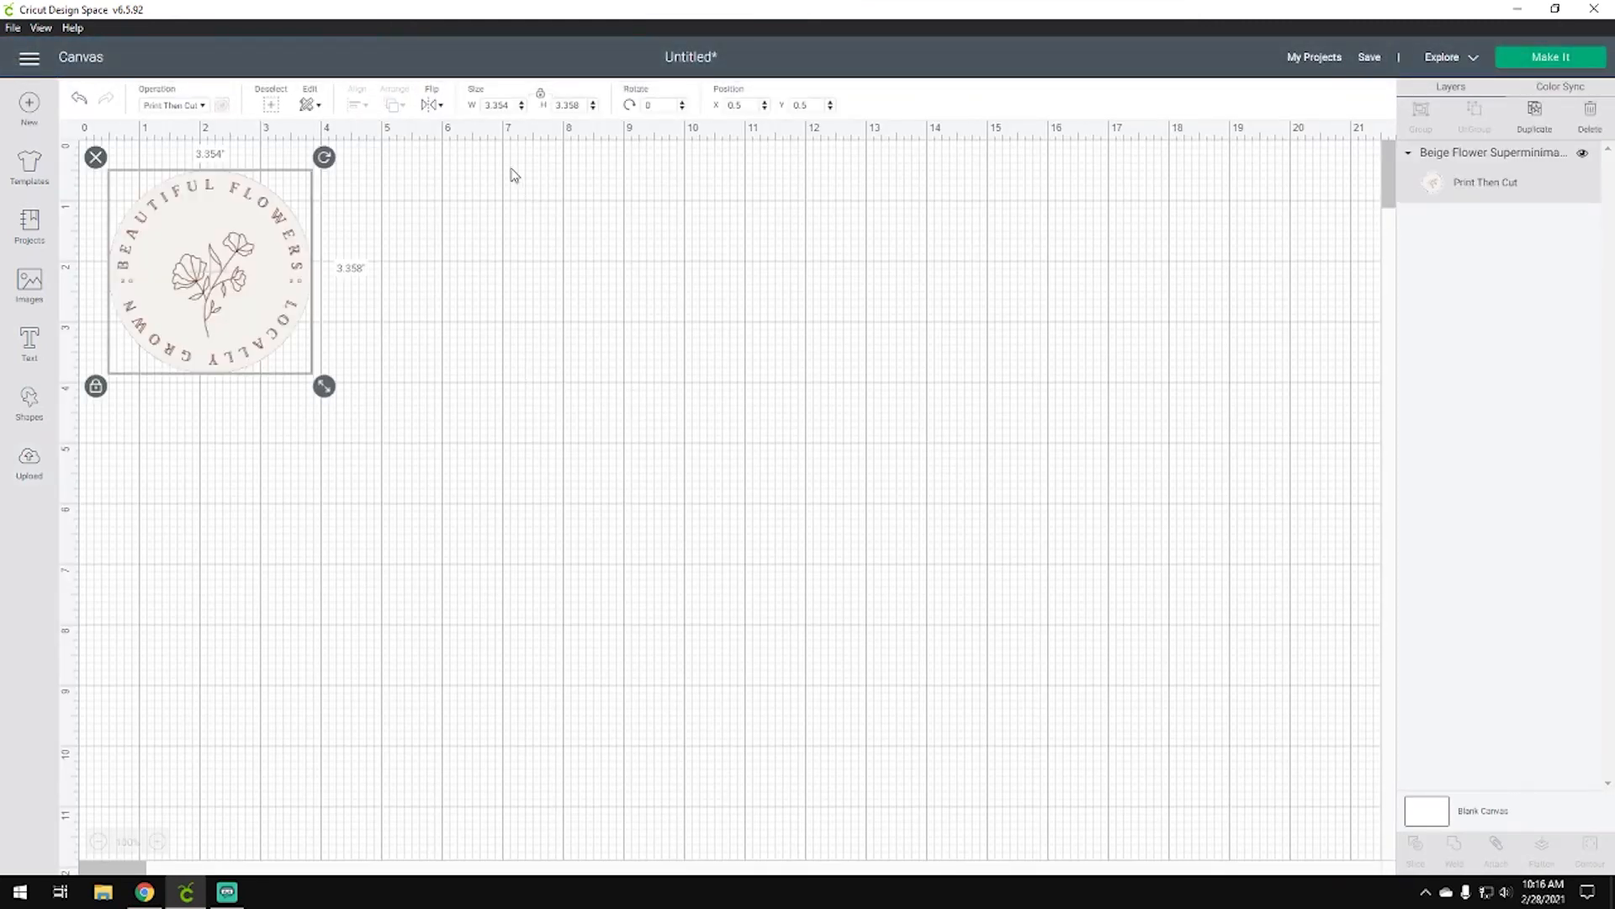
# Set the logo's width to 2 inches
pyautogui.click(505, 106)
pyautogui.hotkey('ctrl', 'a')
pyautogui.write('2')
pyautogui.press('Return')
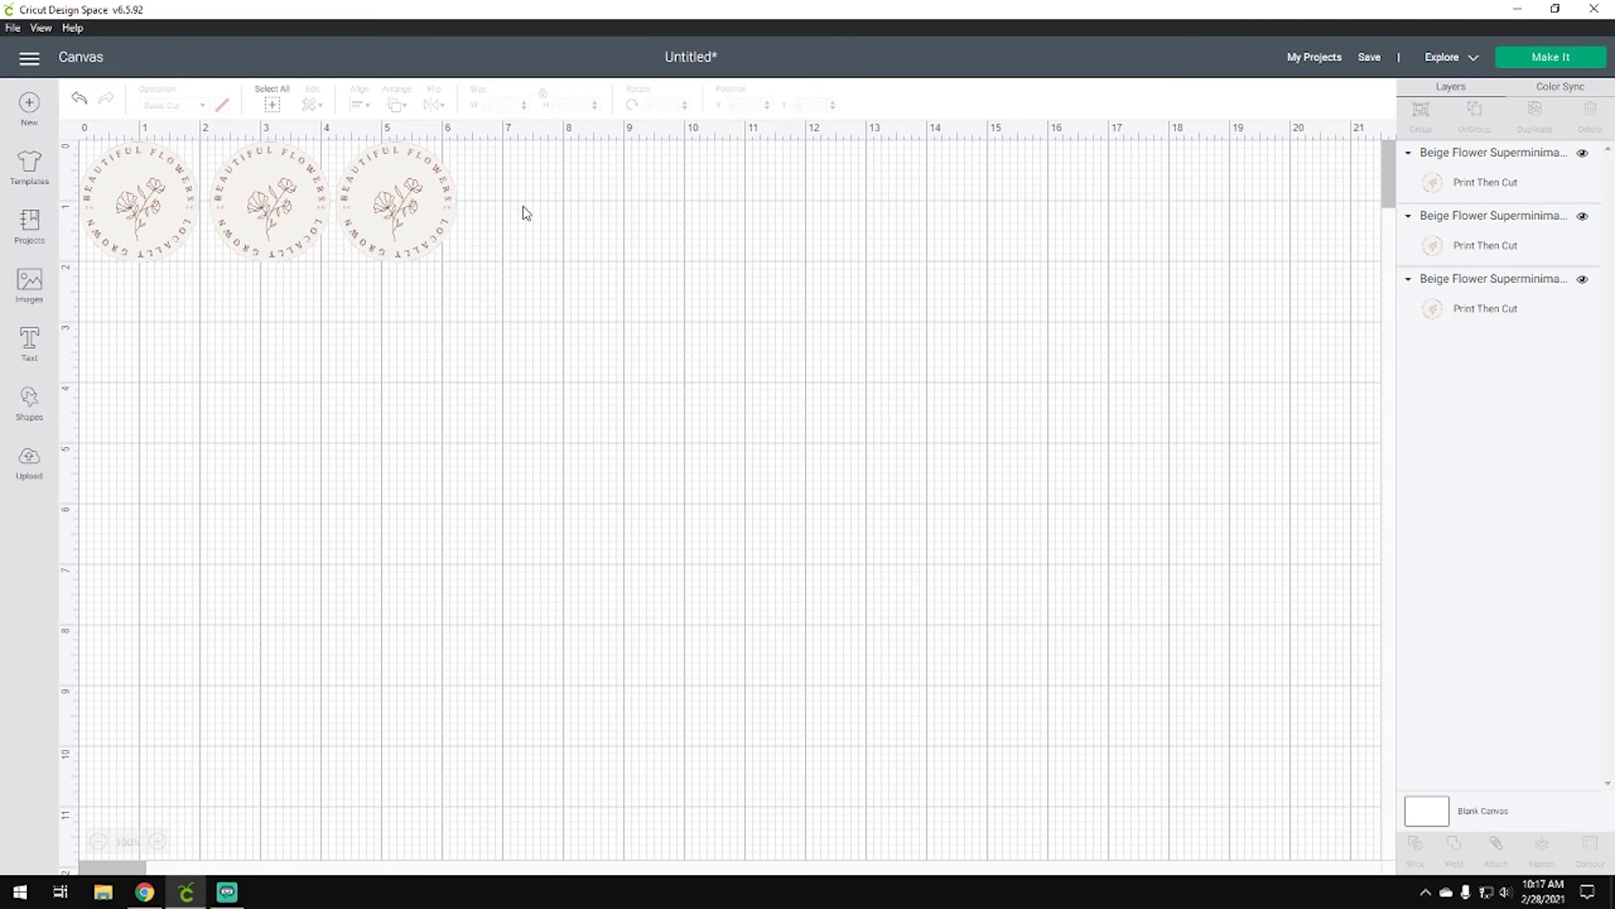
# Select the row of three logos and distribute them horizontally
pyautogui.moveTo(525, 207); pyautogui.dragTo(111, 207)
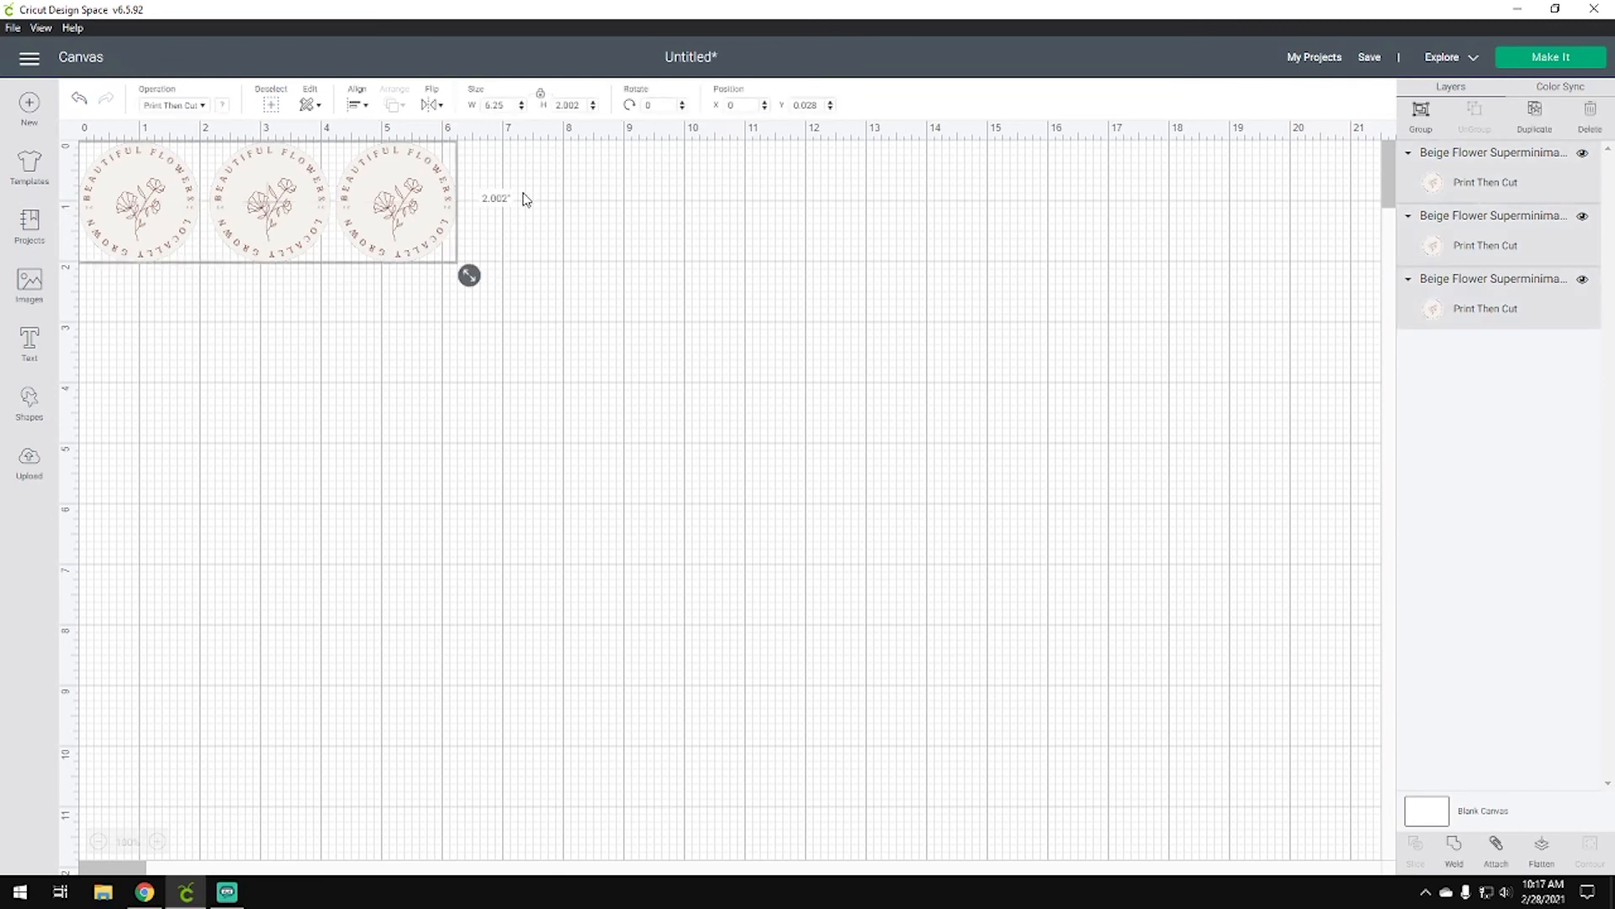
pyautogui.click(357, 104)
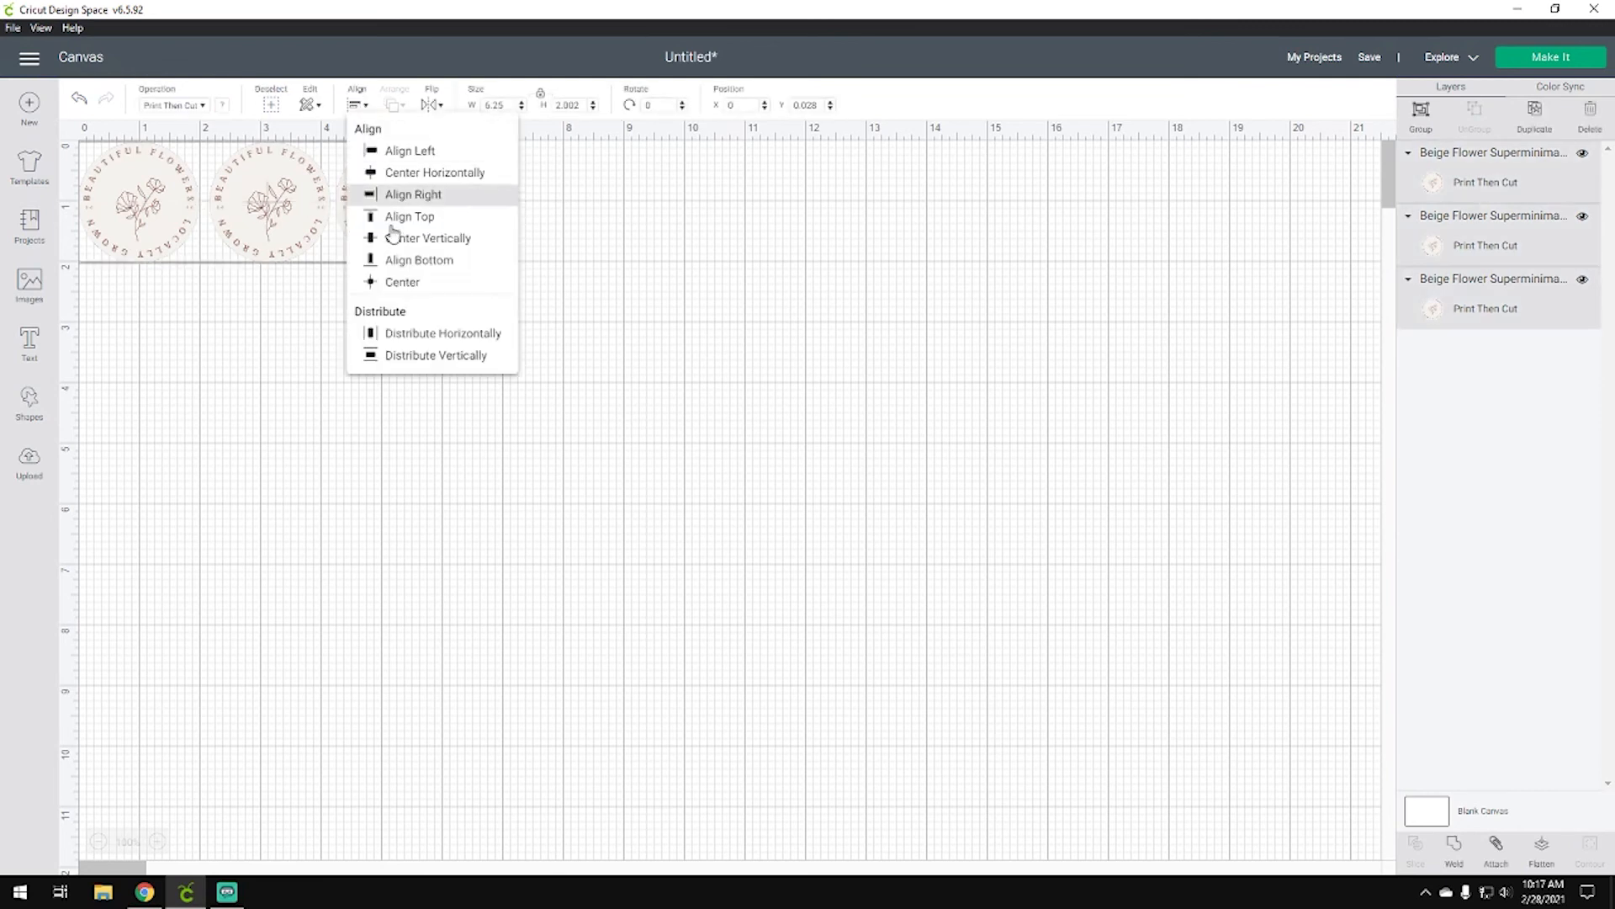
pyautogui.click(439, 341)
pyautogui.click(563, 326)
# Duplicate the row of three logos and place the copy directly below the first row
pyautogui.moveTo(559, 250); pyautogui.dragTo(89, 200)
pyautogui.rightClick(357, 217)
pyautogui.click(386, 357)
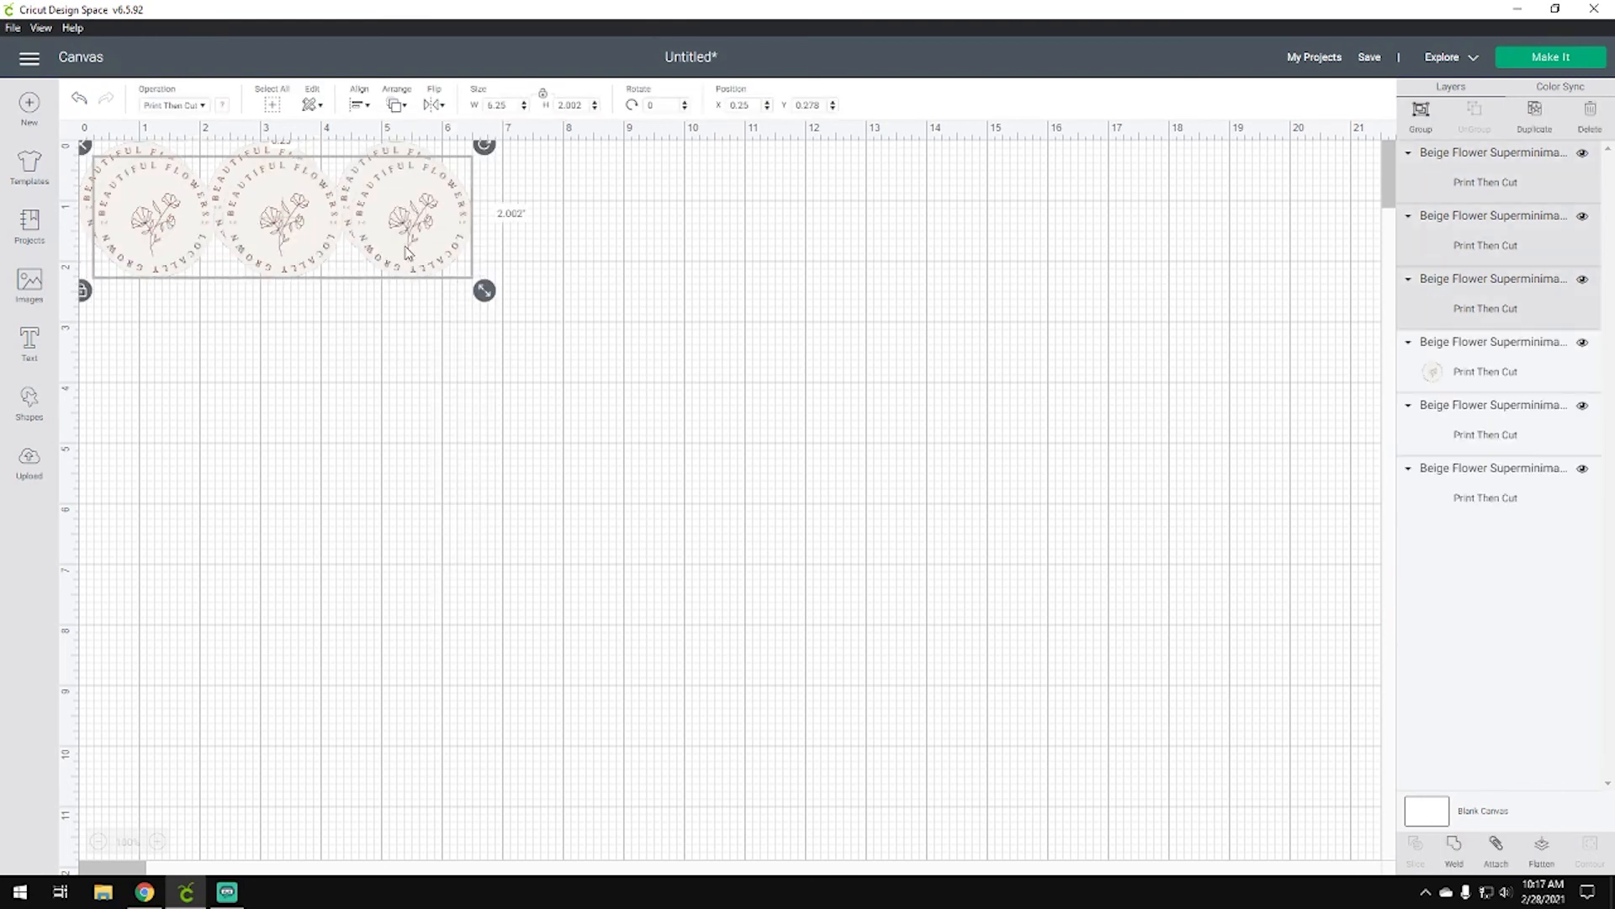
pyautogui.moveTo(315, 229); pyautogui.dragTo(316, 355)
# Duplicate all six logos and place the copy below them to make four rows of three
pyautogui.moveTo(531, 366); pyautogui.dragTo(56, 169)
pyautogui.rightClick(376, 291)
pyautogui.click(398, 428)
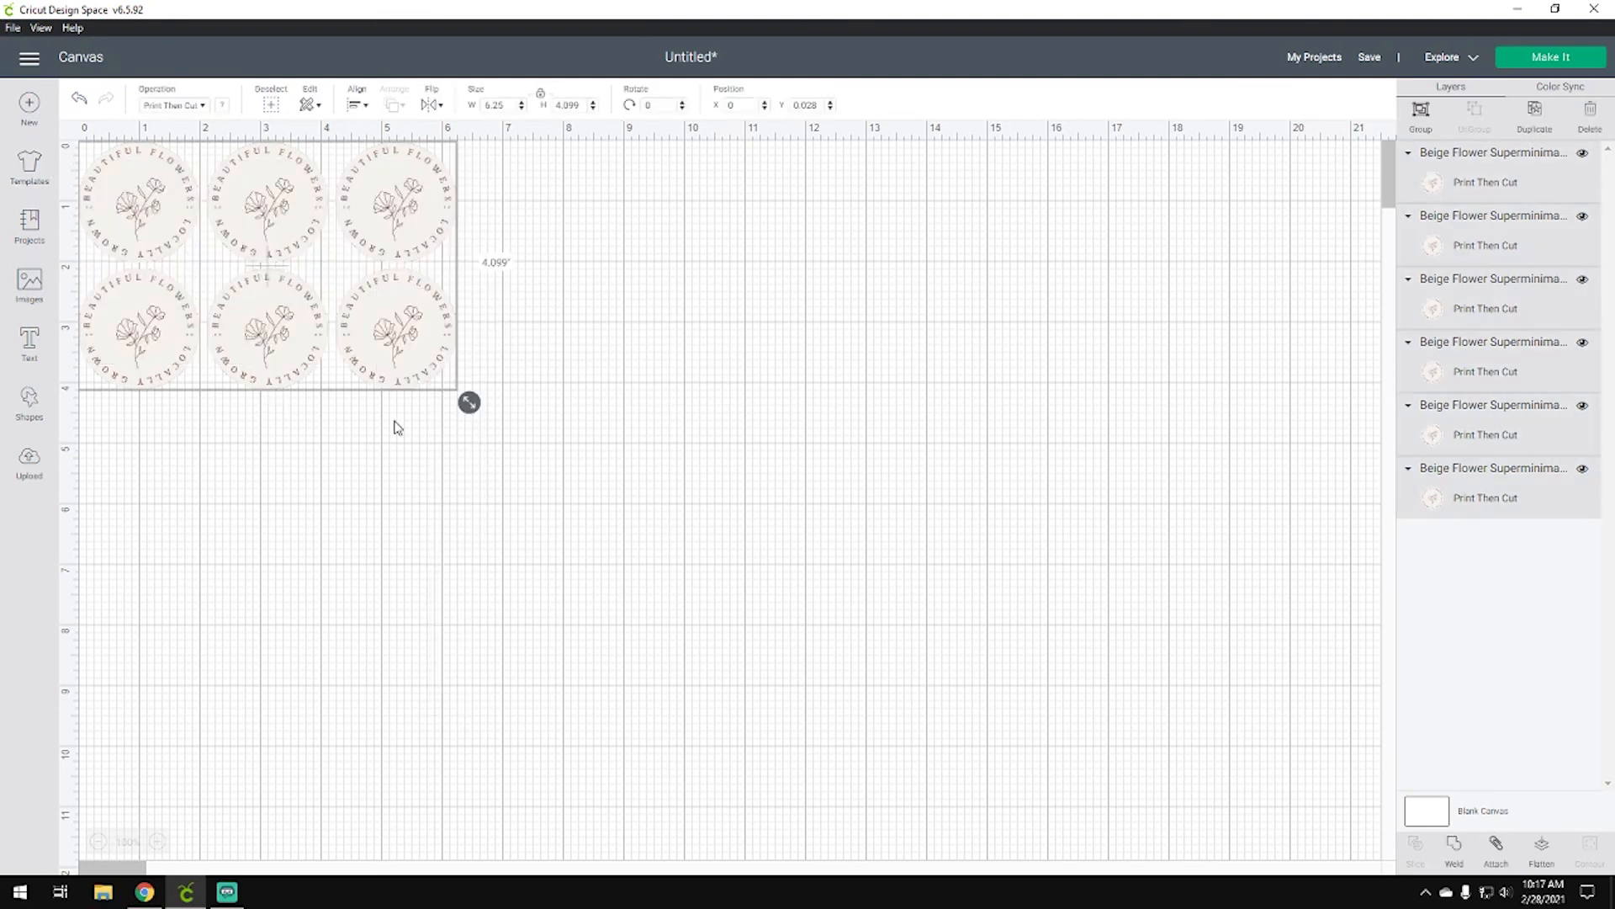
pyautogui.moveTo(403, 373); pyautogui.dragTo(390, 610)
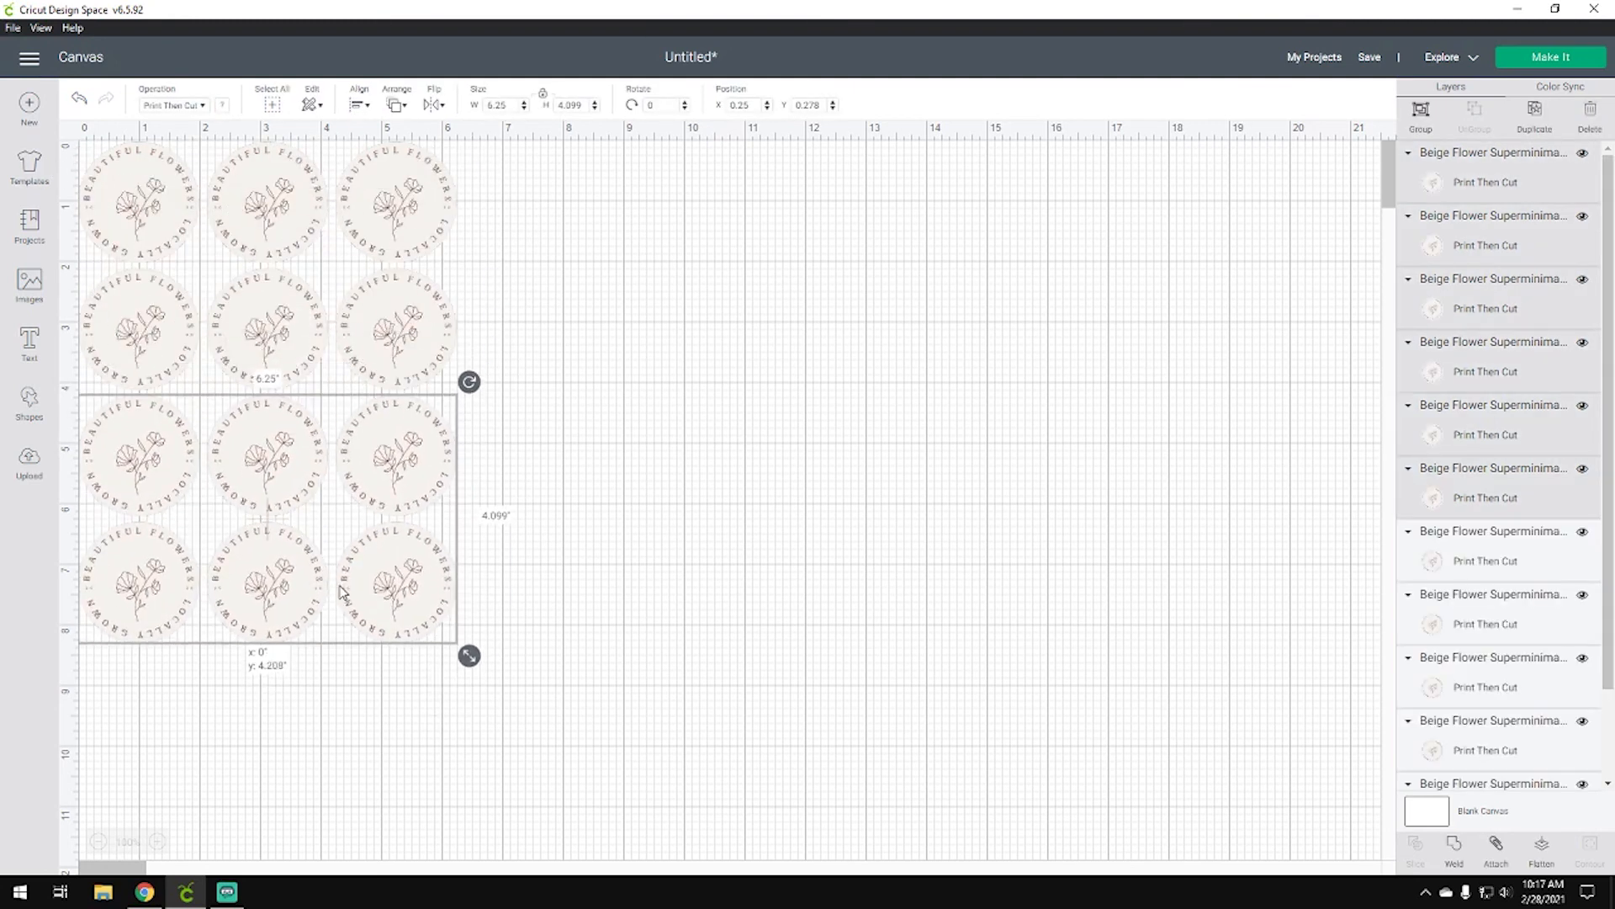
# Select all twelve logos and attach them so they keep their layout for cutting
pyautogui.click(510, 569)
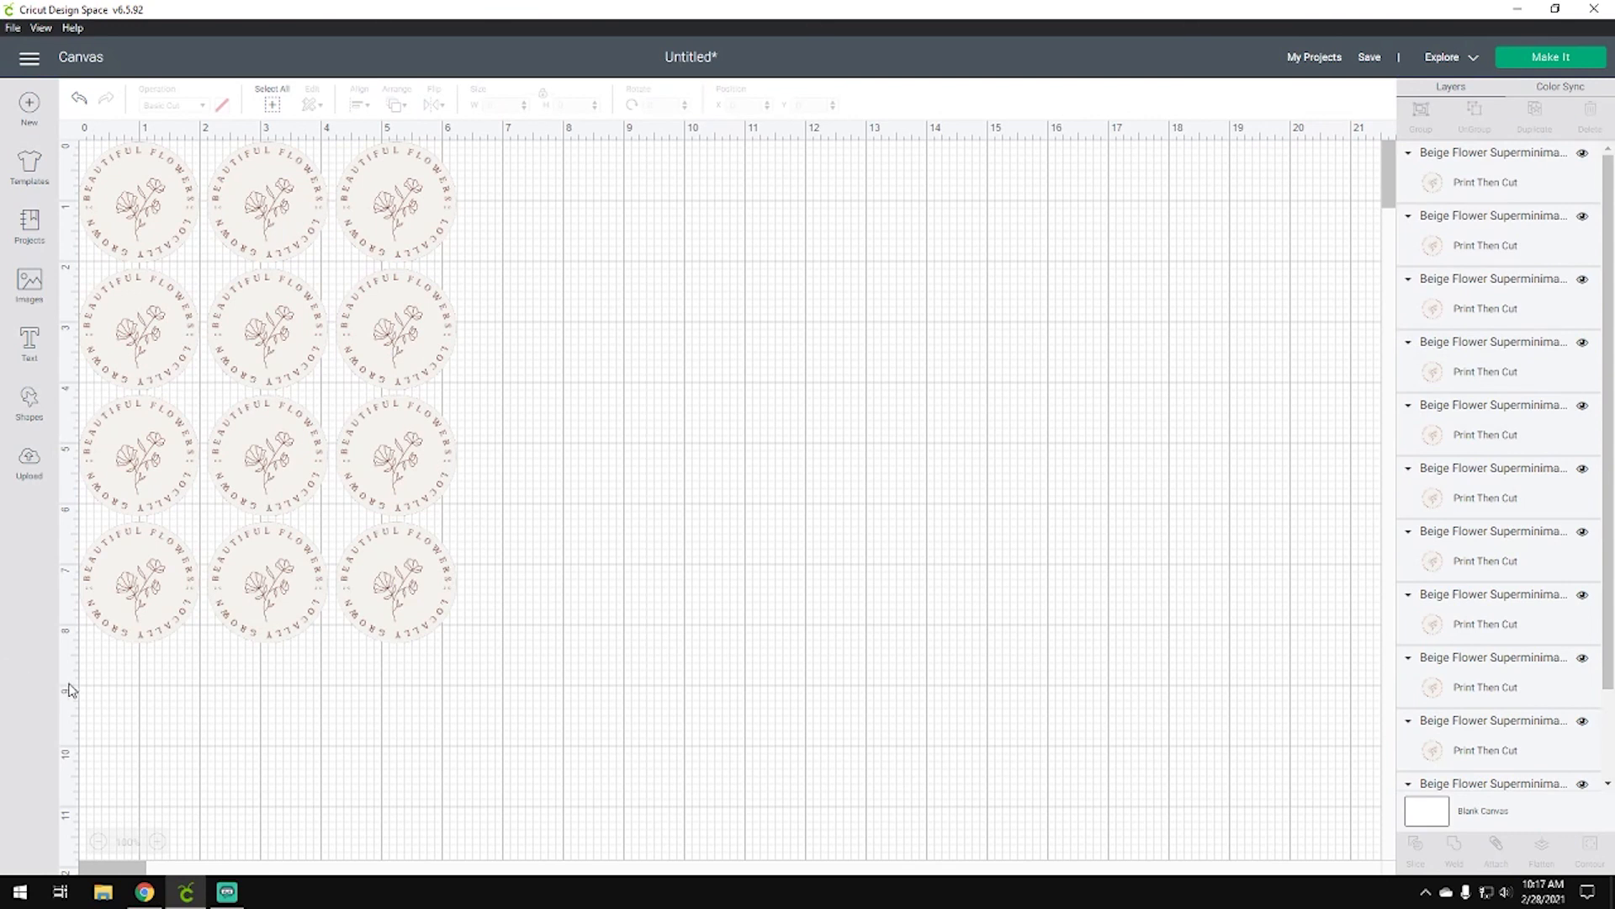
pyautogui.moveTo(558, 657); pyautogui.dragTo(99, 160)
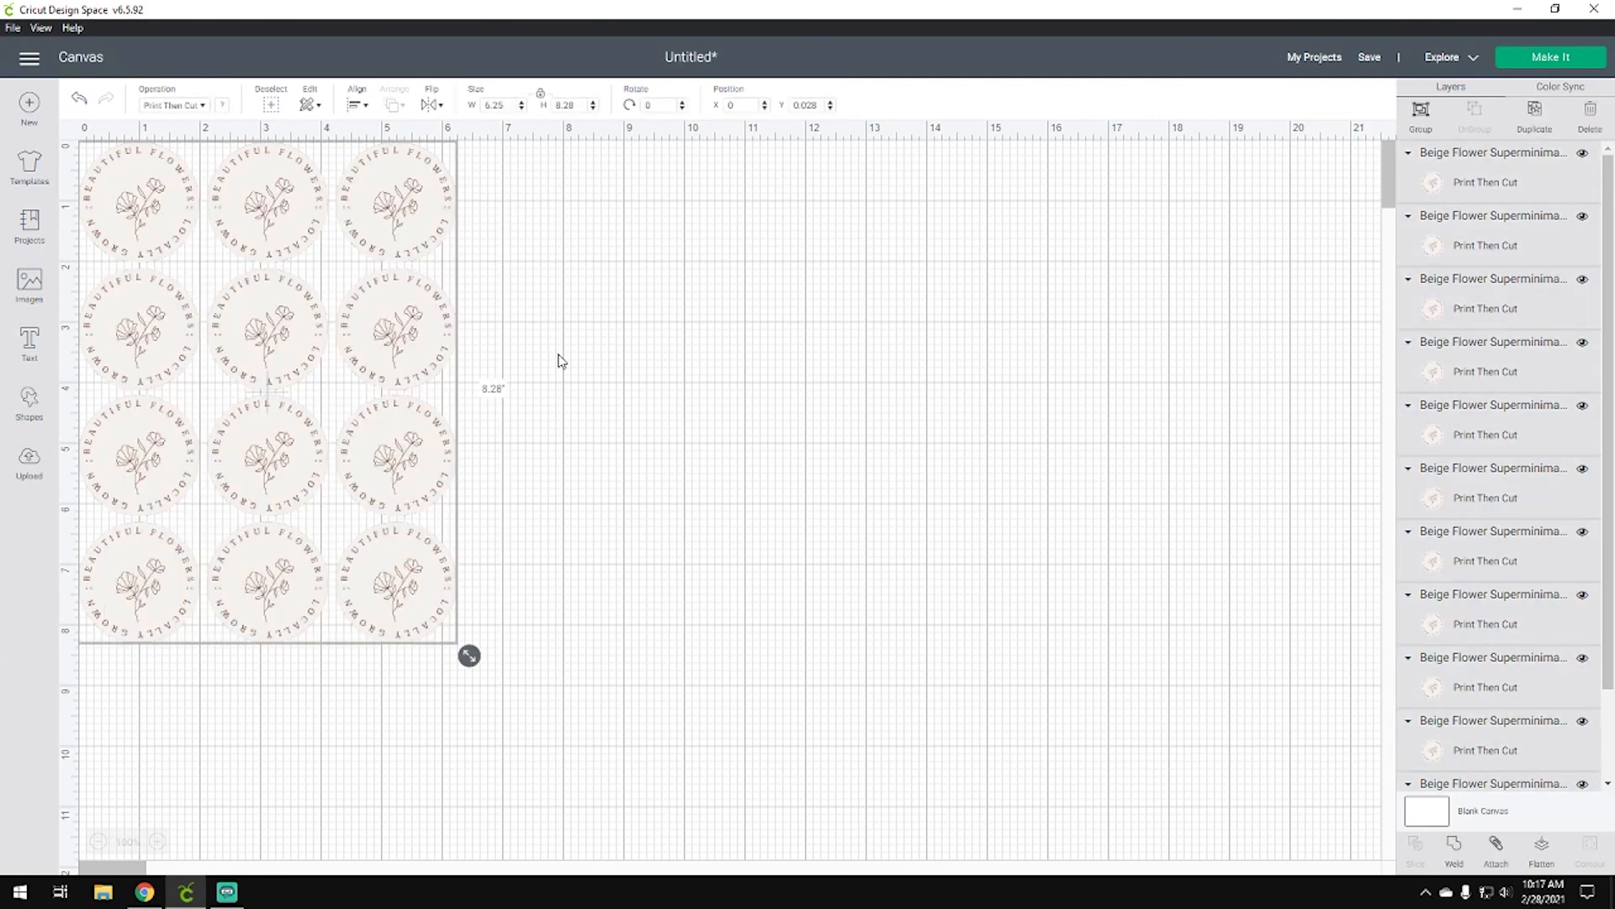
pyautogui.click(1497, 844)
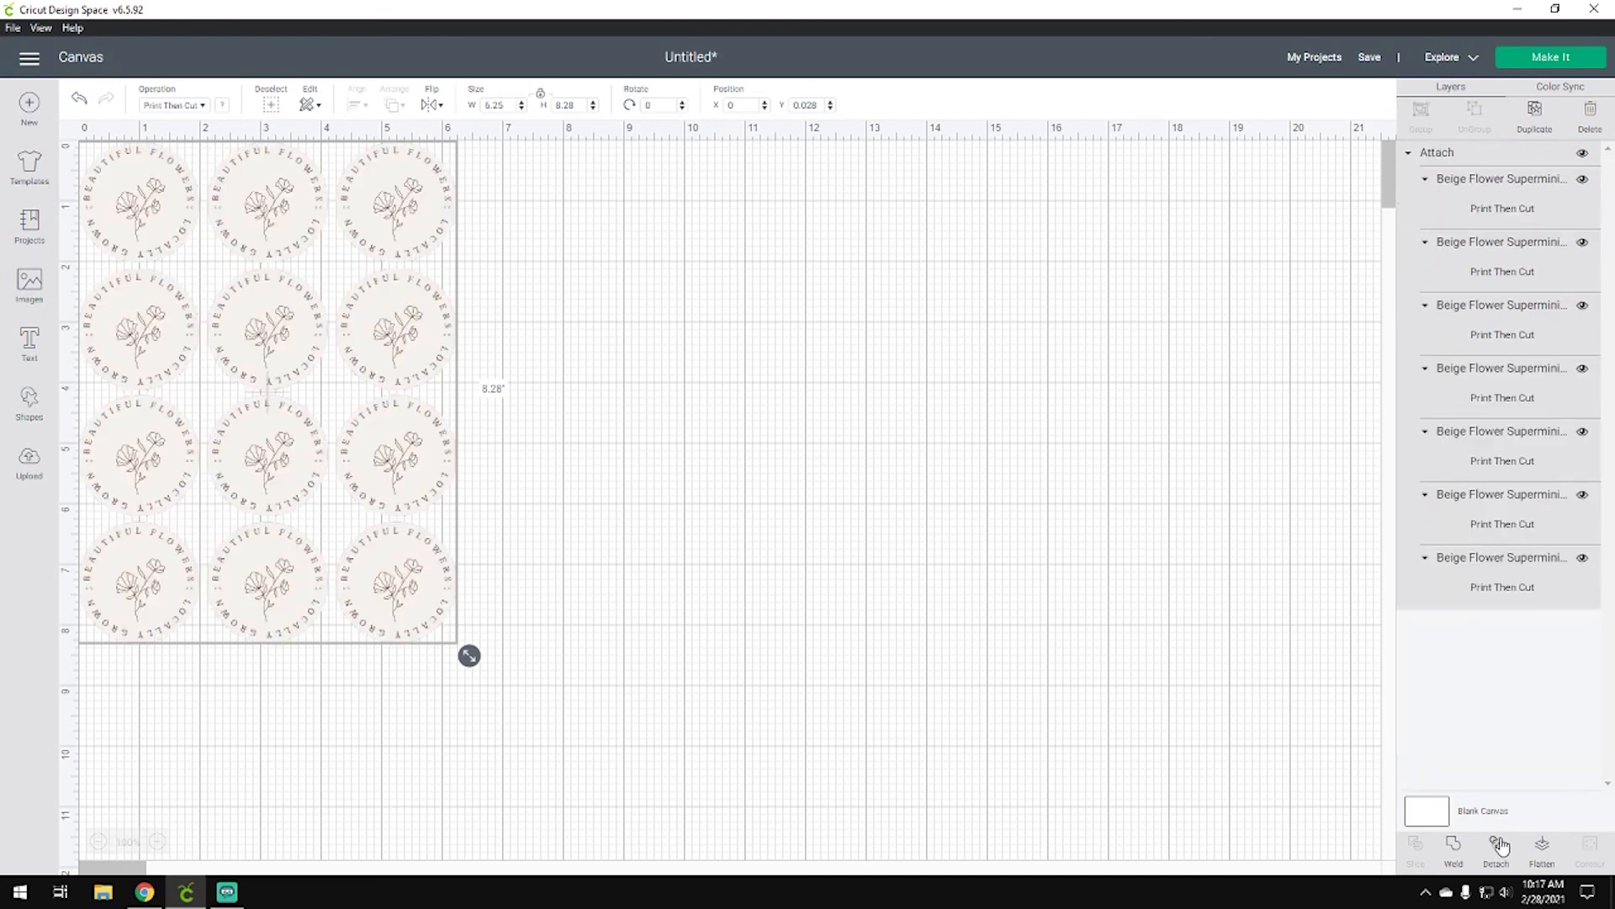
# Send the project to be made, continue past the mat preview and choose Sticky Note as the material
pyautogui.click(1550, 59)
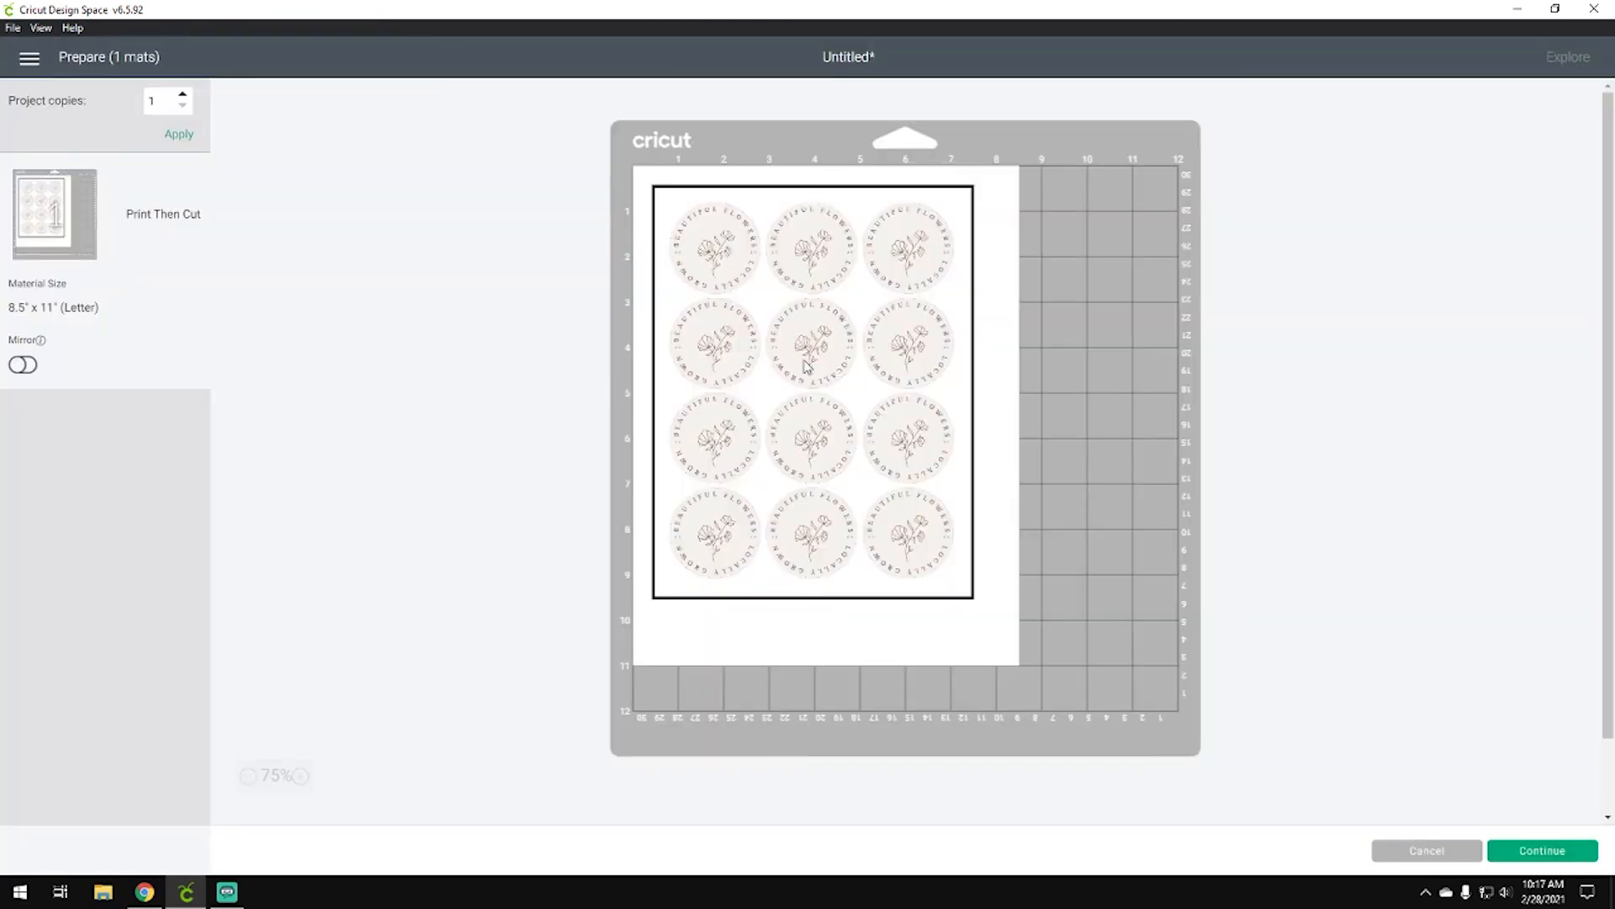
pyautogui.click(1546, 851)
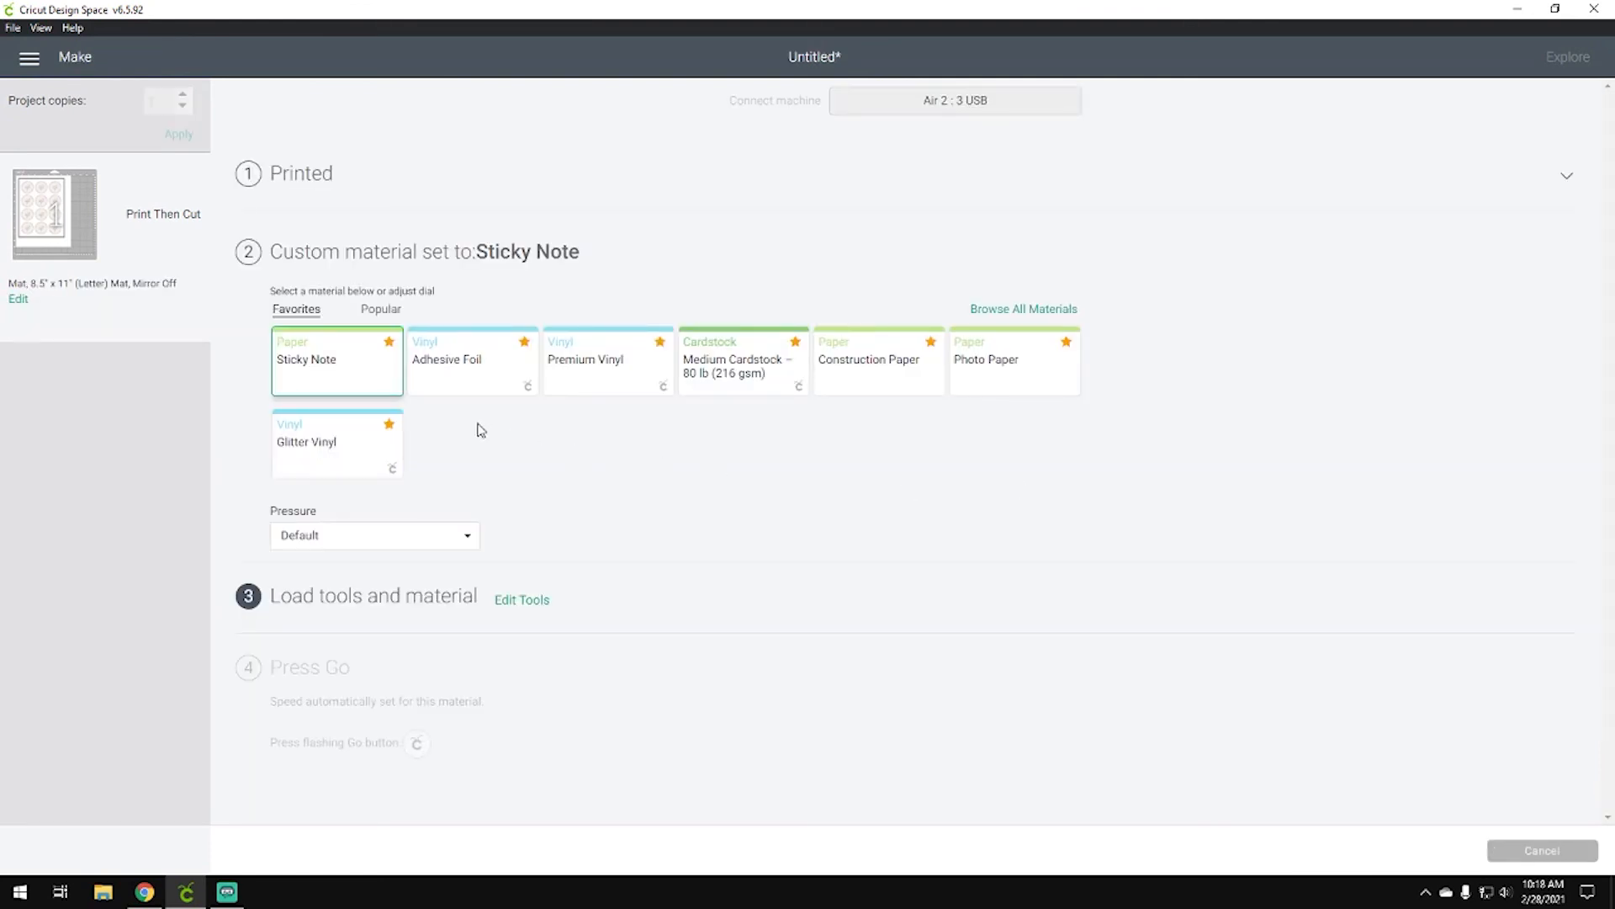
pyautogui.click(337, 365)
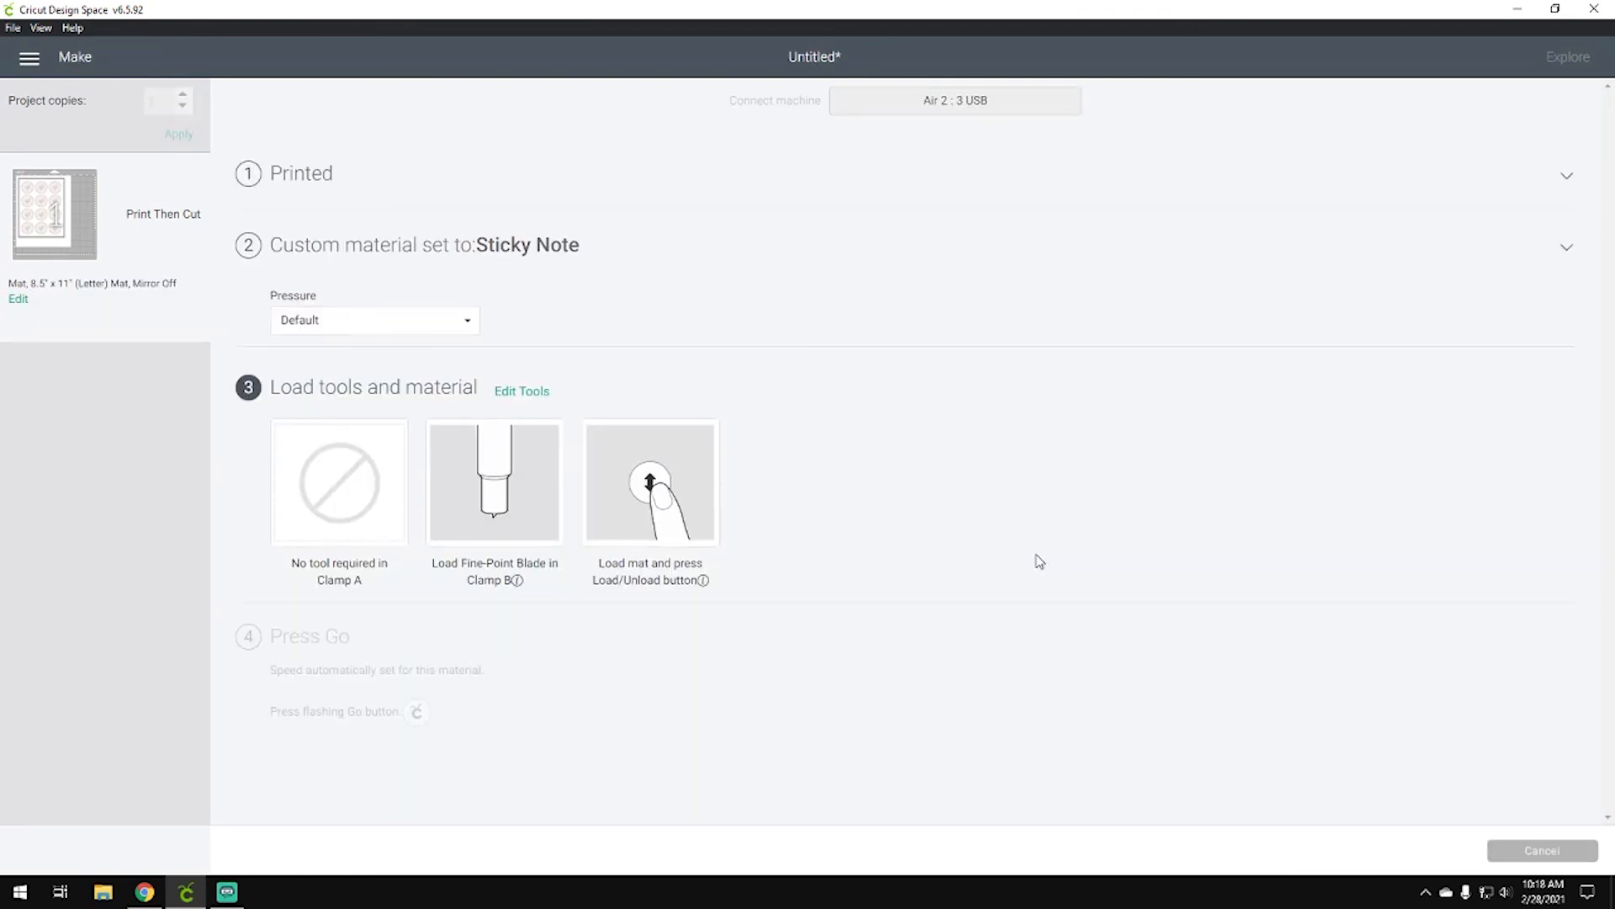